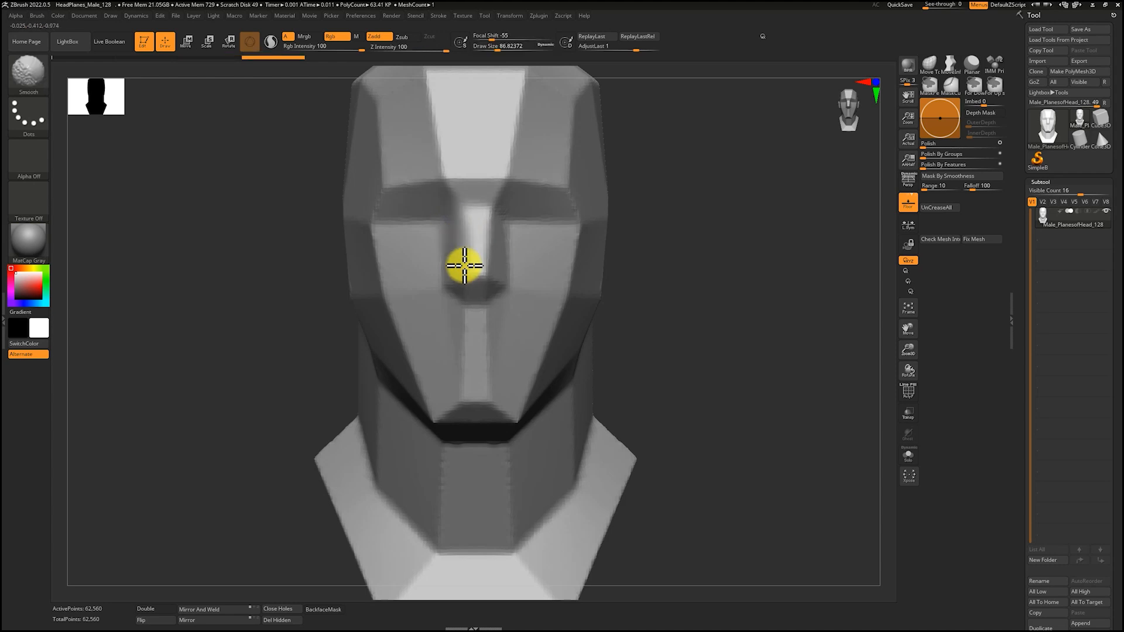
Flatten the helmet's forehead and face planes with TrimDynamic, and carve the mouthguard outline with DamStandard.
left_click(1029, 381)
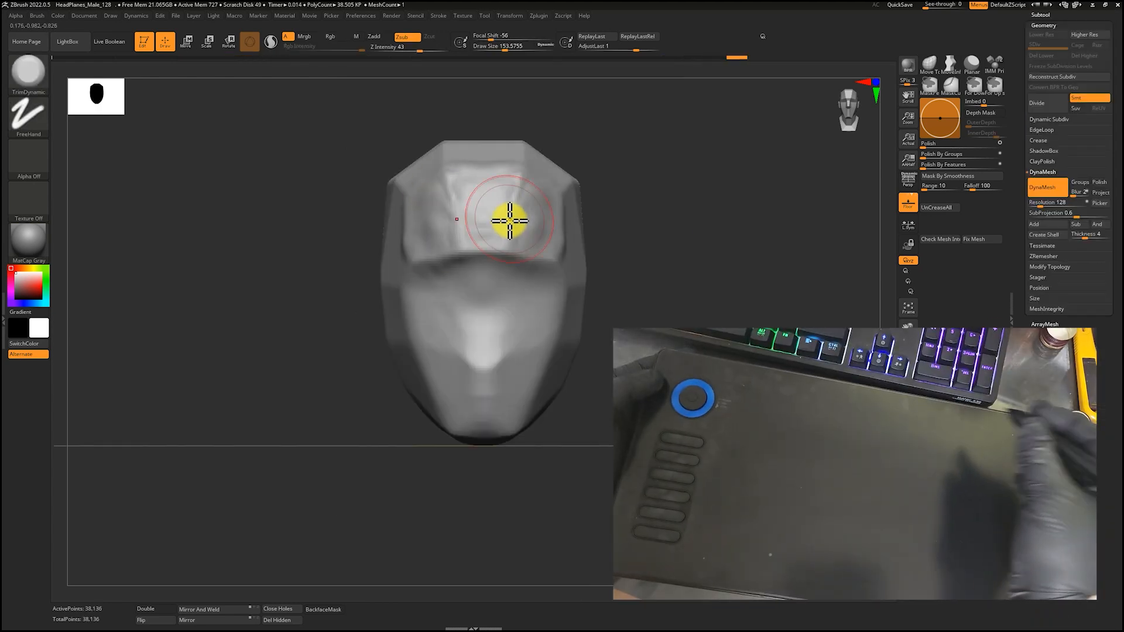
mouse_move(633, 193)
left_mouse_down()
mouse_move(654, 258)
mouse_move(509, 263)
left_mouse_up()
left_click_drag(603, 371, 603, 296, "alt")
mouse_move(507, 366)
left_mouse_down()
mouse_move(494, 402)
mouse_move(524, 431)
left_mouse_up()
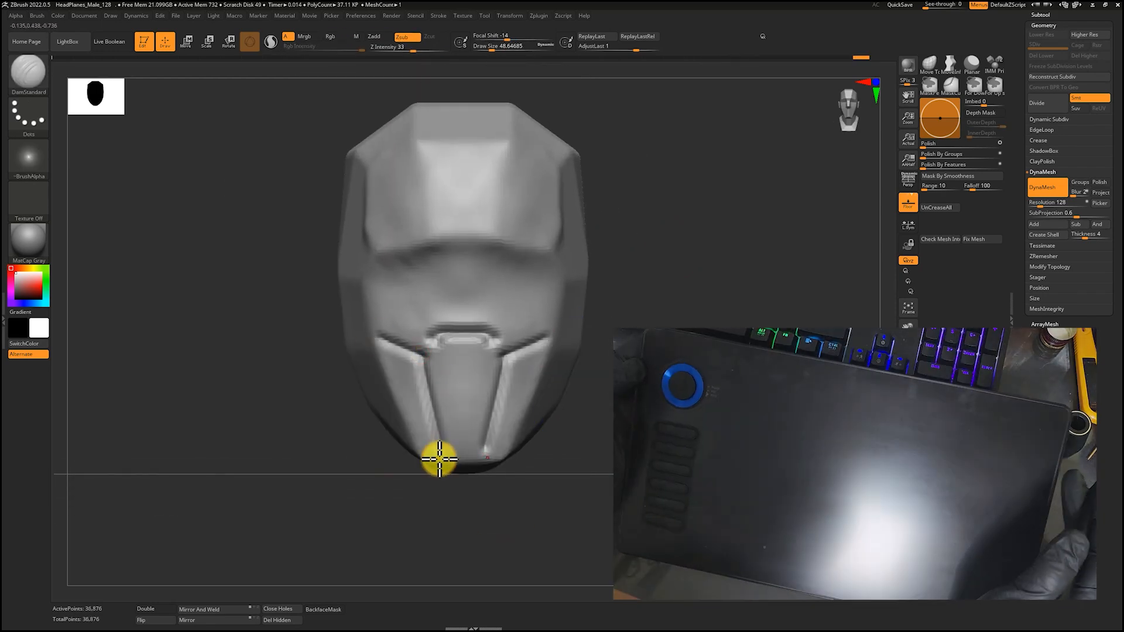
left_click_drag(439, 459, 447, 344)
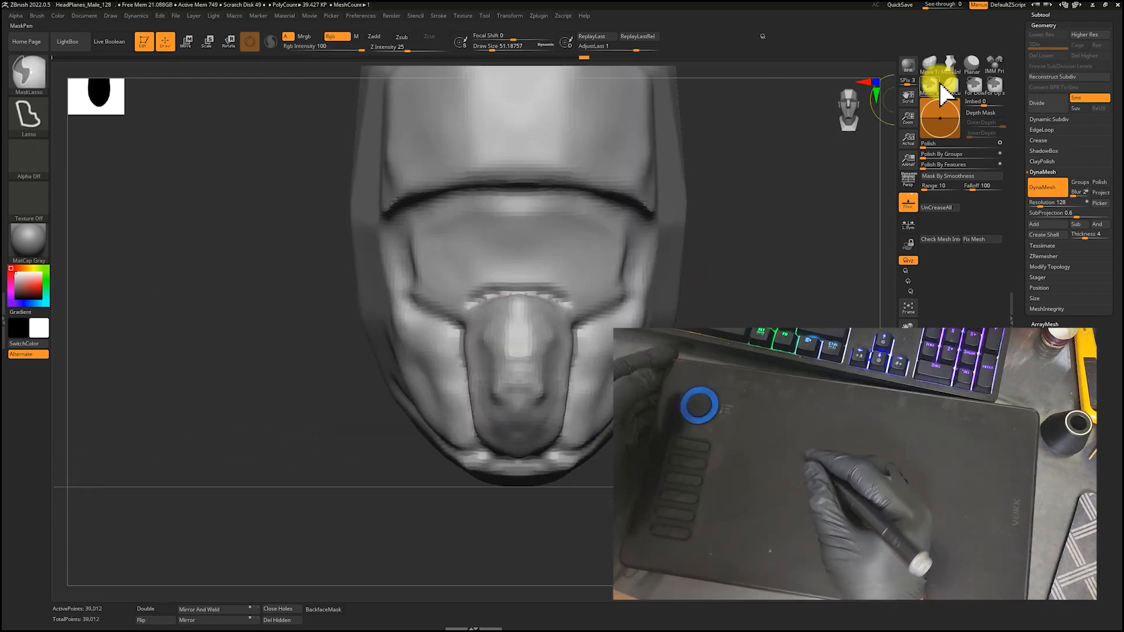
Mask the mouthguard area on the helmet's face, invert the mask and pull the mouthguard forward.
left_click(939, 85, "ctrl")
left_click_drag(497, 422, 492, 435, "ctrl")
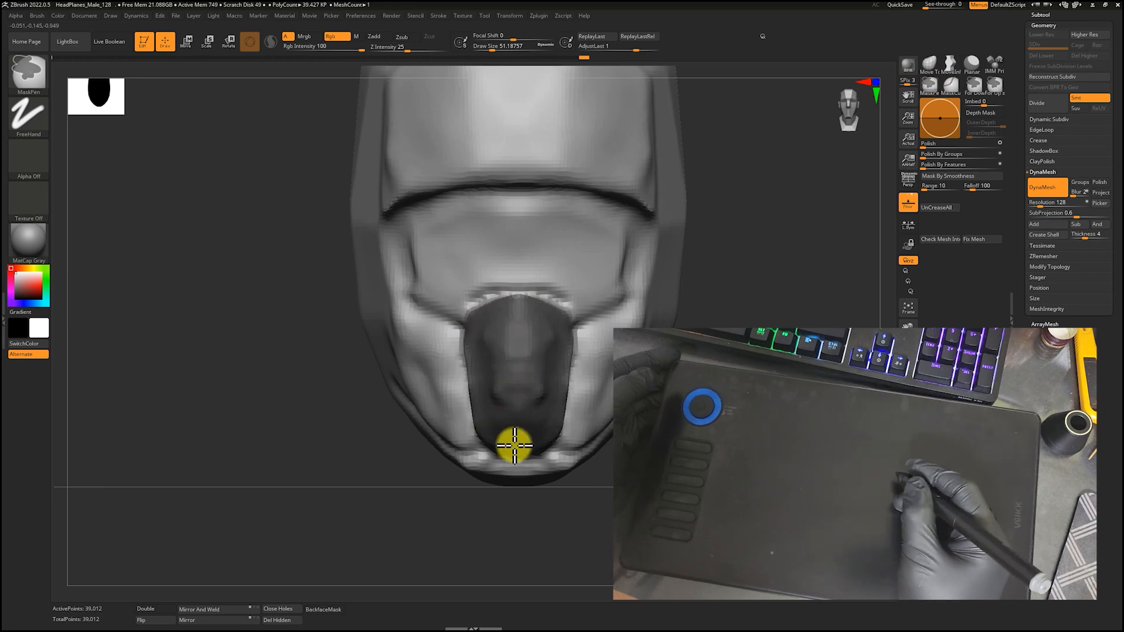
left_click_drag(720, 281, 867, 281, "shift")
key("w")
left_click(679, 326, "ctrl")
mouse_move(679, 326)
left_mouse_down()
mouse_move(434, 138)
mouse_move(566, 359)
left_mouse_up()
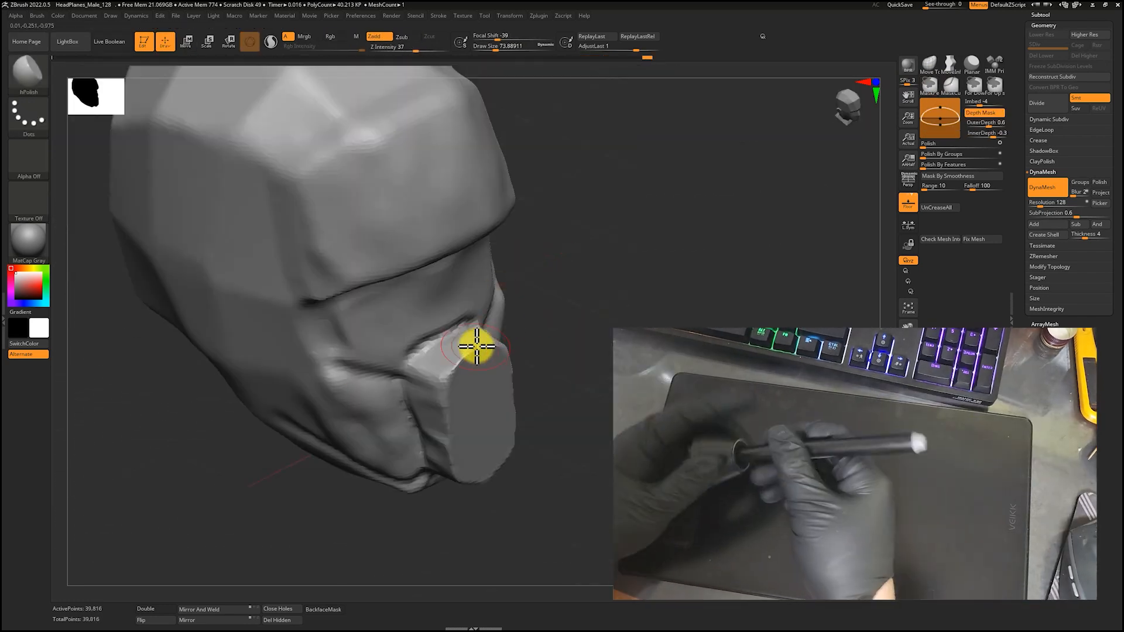
Flatten and sharpen the surfaces of the protruding mouthguard with the hPolish brush.
mouse_move(478, 346)
right_mouse_down()
mouse_move(469, 397)
mouse_move(484, 430)
mouse_move(504, 374)
right_mouse_up()
left_click_drag(505, 374, 514, 382)
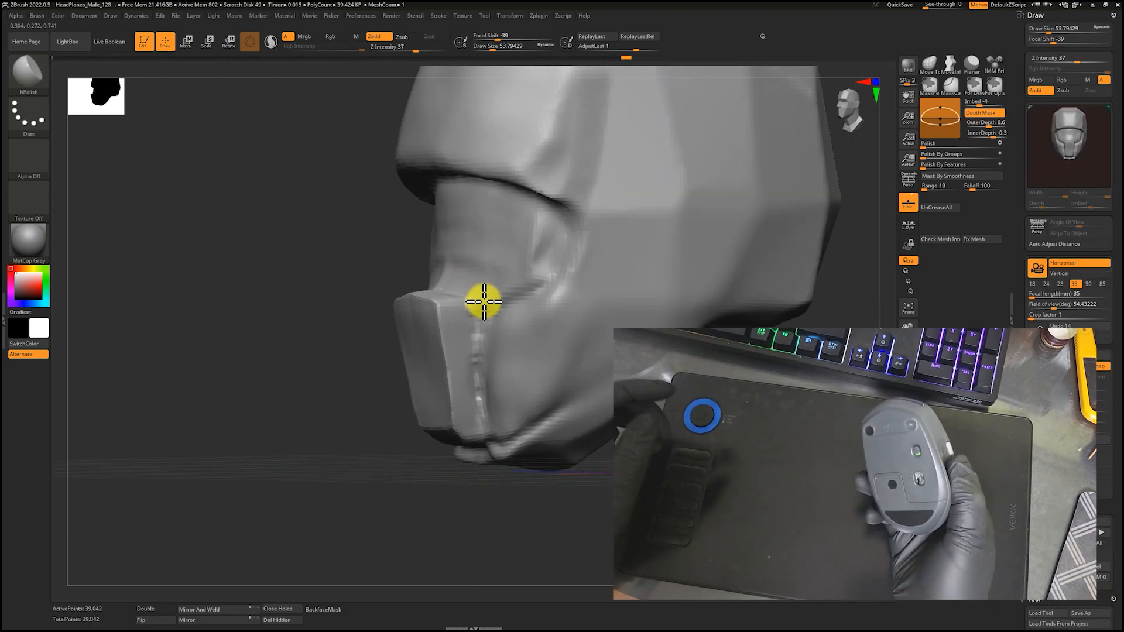
right_click_drag(484, 296, 399, 241)
mouse_move(366, 200)
right_mouse_down()
mouse_move(595, 296)
mouse_move(519, 273)
right_mouse_up()
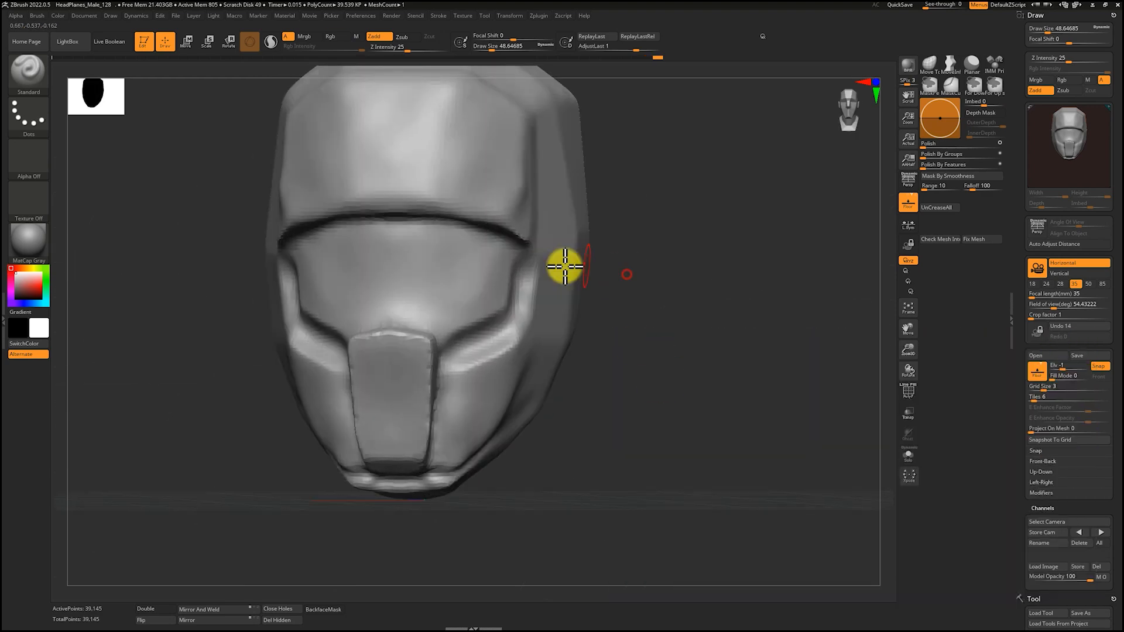
right_click_drag(562, 263, 574, 247)
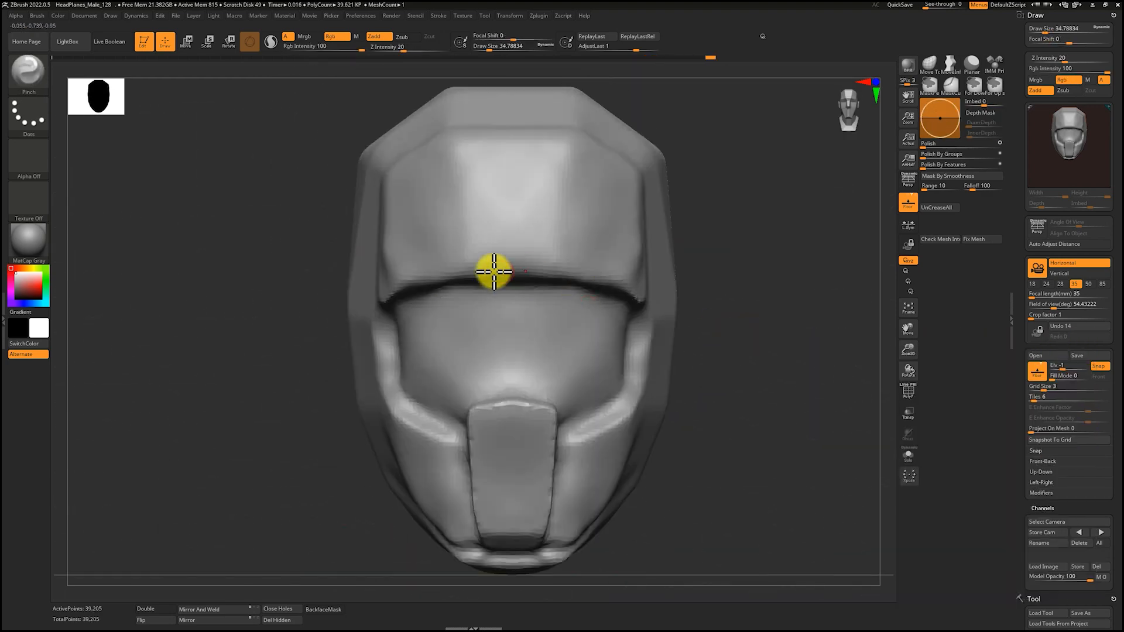
right_click_drag(492, 271, 426, 264)
Mask the ear-guard area on the side of the helmet with overlapping MaskCircle shapes.
mouse_move(438, 161)
left_mouse_down("ctrl")
mouse_move(526, 386)
mouse_move(515, 373)
left_mouse_up("ctrl")
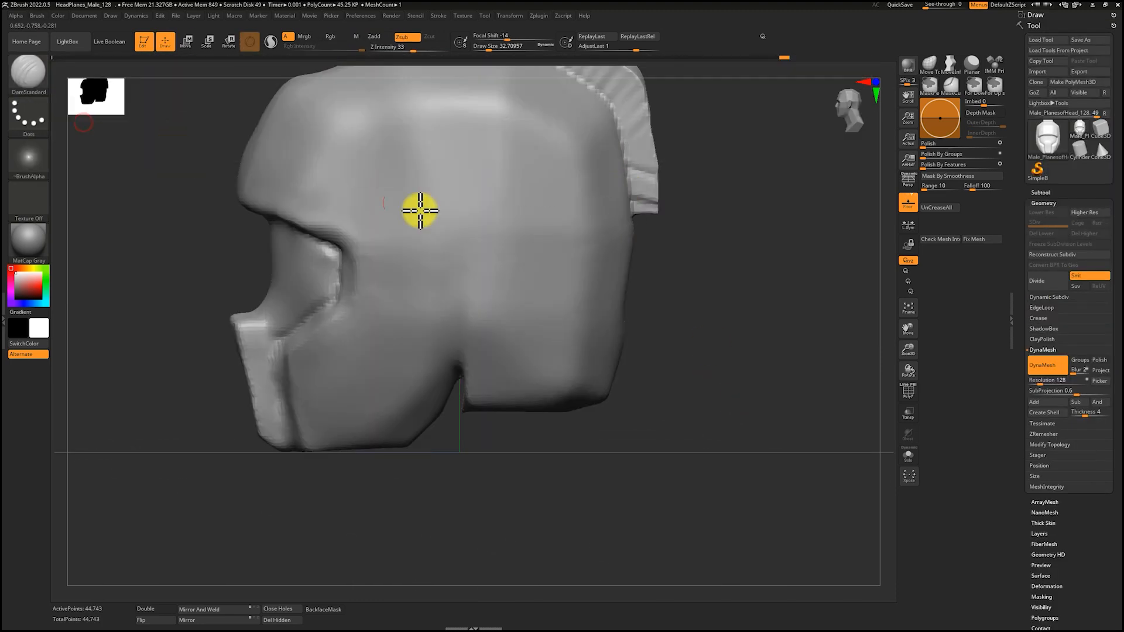
left_click_drag(481, 235, 542, 301, "ctrl")
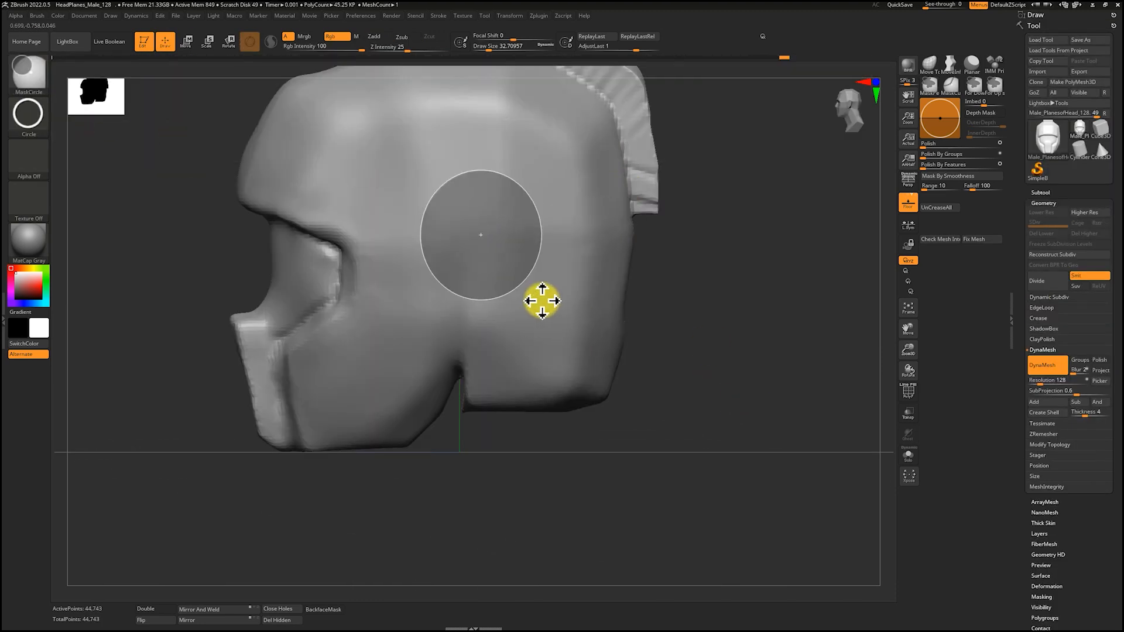
left_click_drag(537, 254, 604, 344, "ctrl")
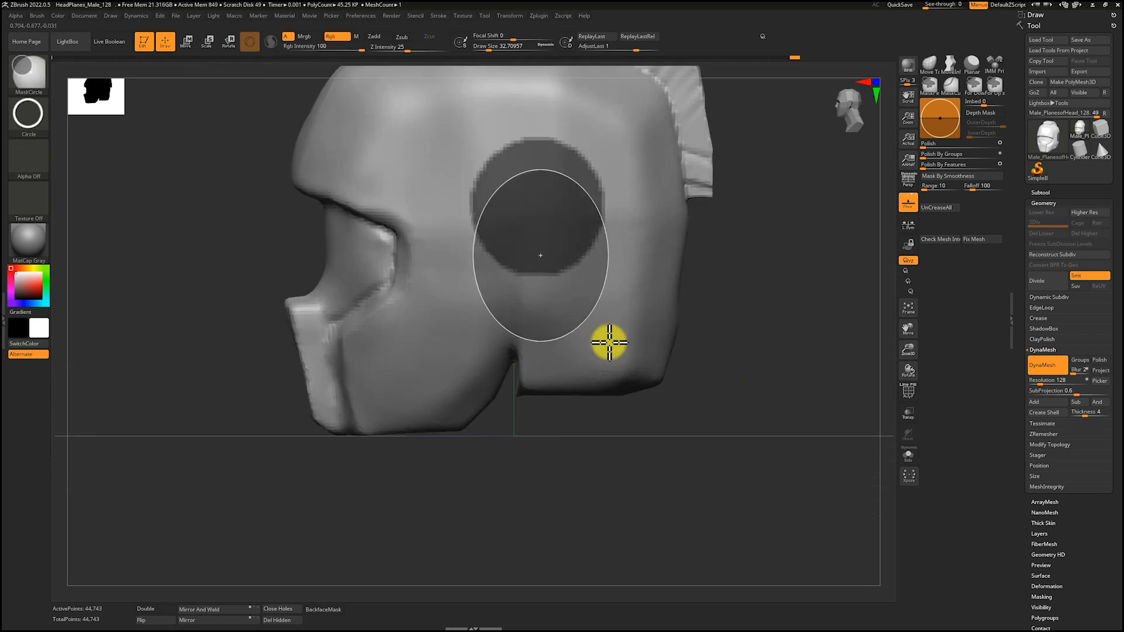
left_click_drag(476, 192, 604, 341, "ctrl")
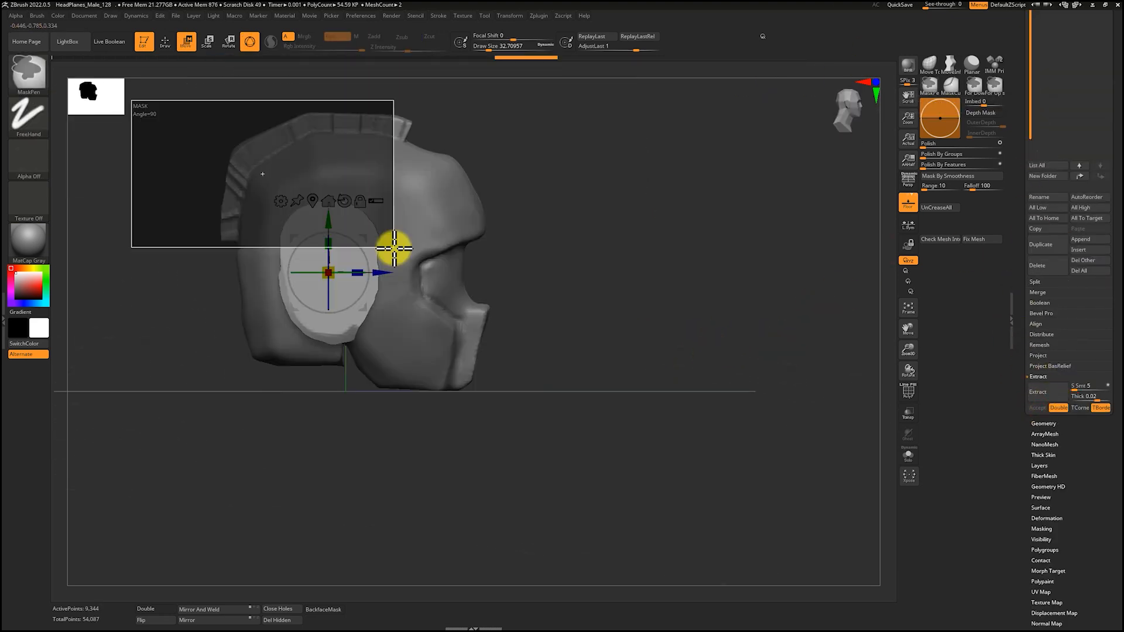
left_click_drag(394, 246, 364, 249, "ctrl")
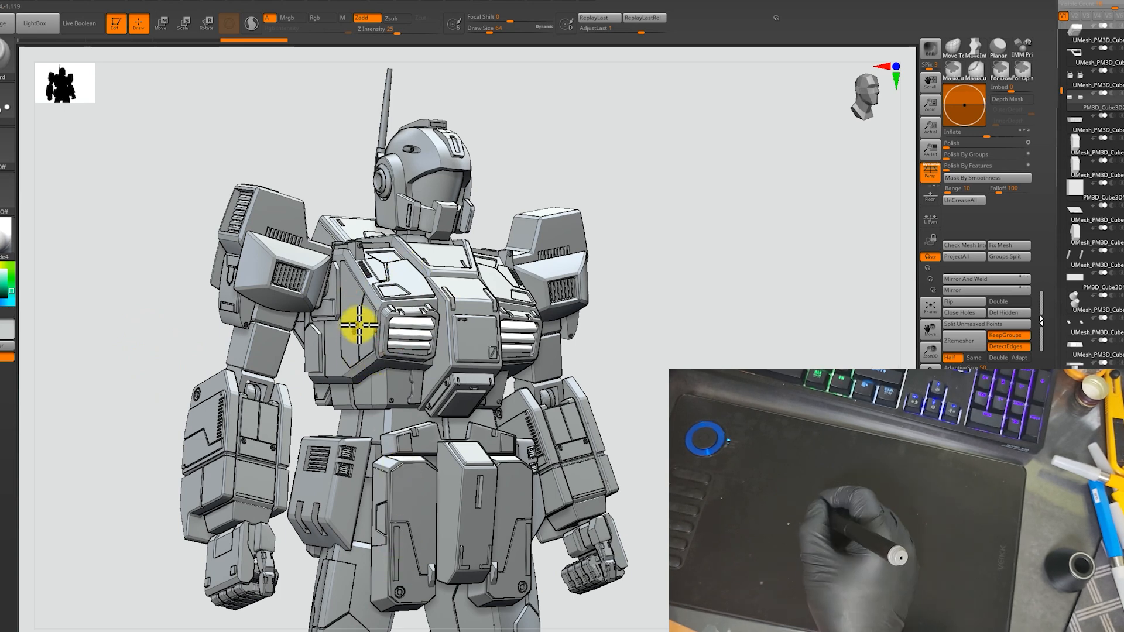
left_click_drag(658, 306, 405, 276)
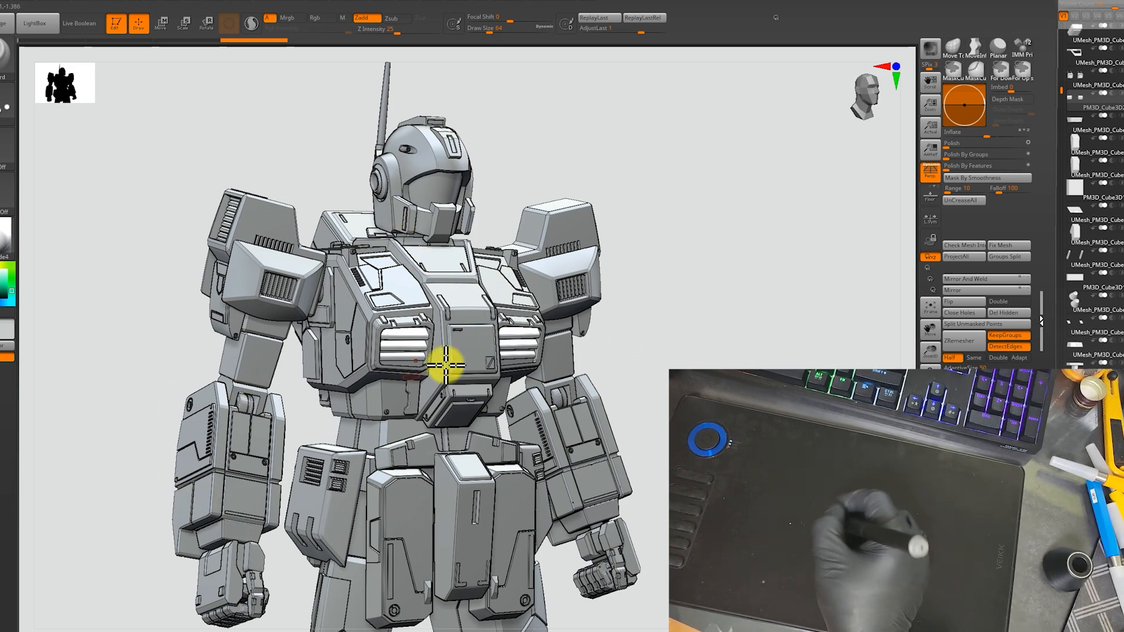
left_click_drag(720, 359, 808, 386)
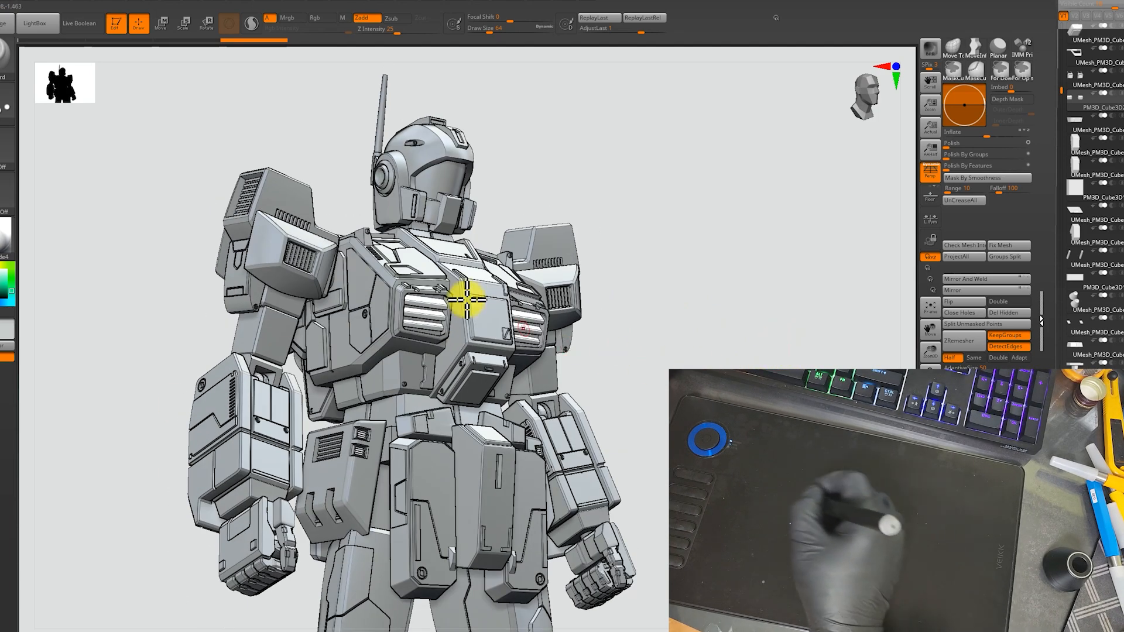
mouse_move(703, 377)
left_mouse_down()
mouse_move(729, 380)
mouse_move(715, 378)
left_mouse_up()
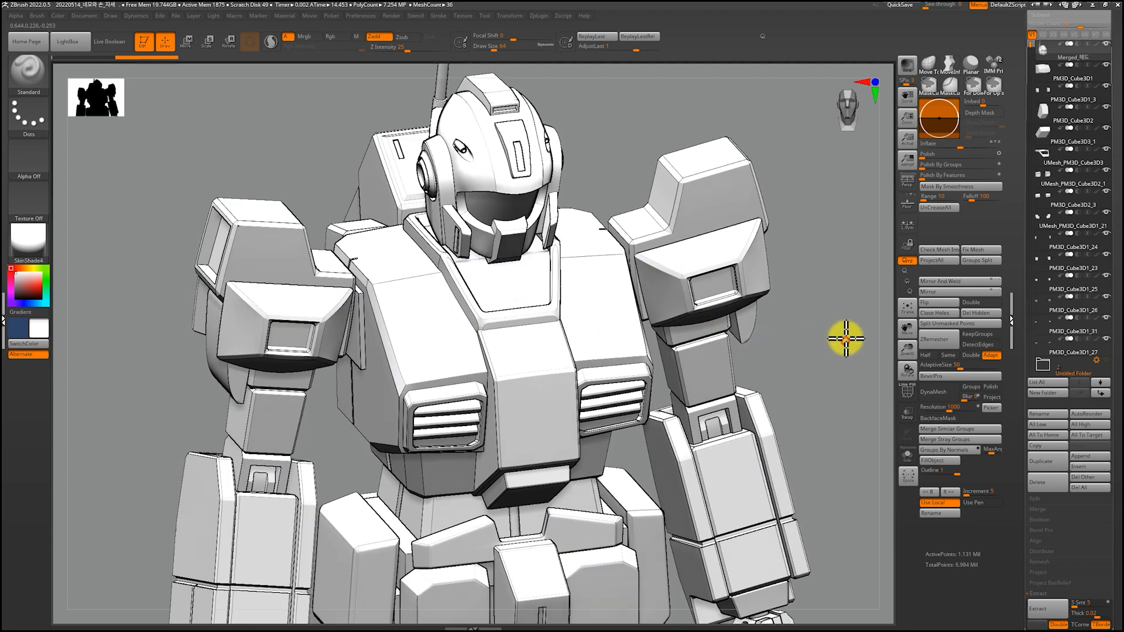
left_click_drag(846, 341, 663, 334)
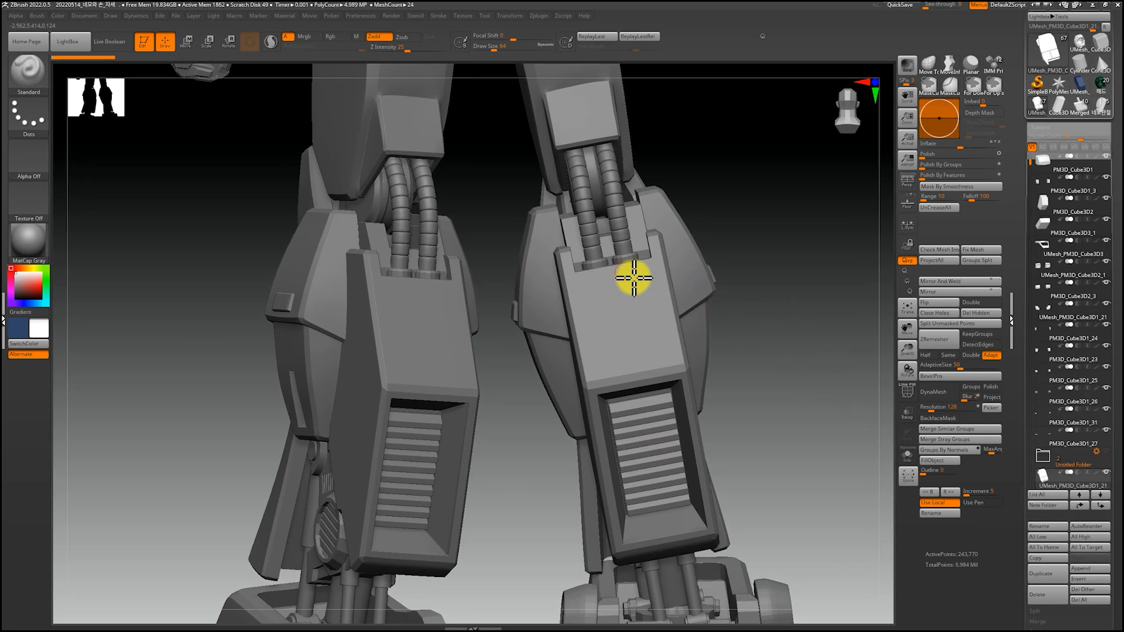
Isolate the shin armour piece and insert a cube from the IMM primitives brush on its flat side.
left_click(1068, 463)
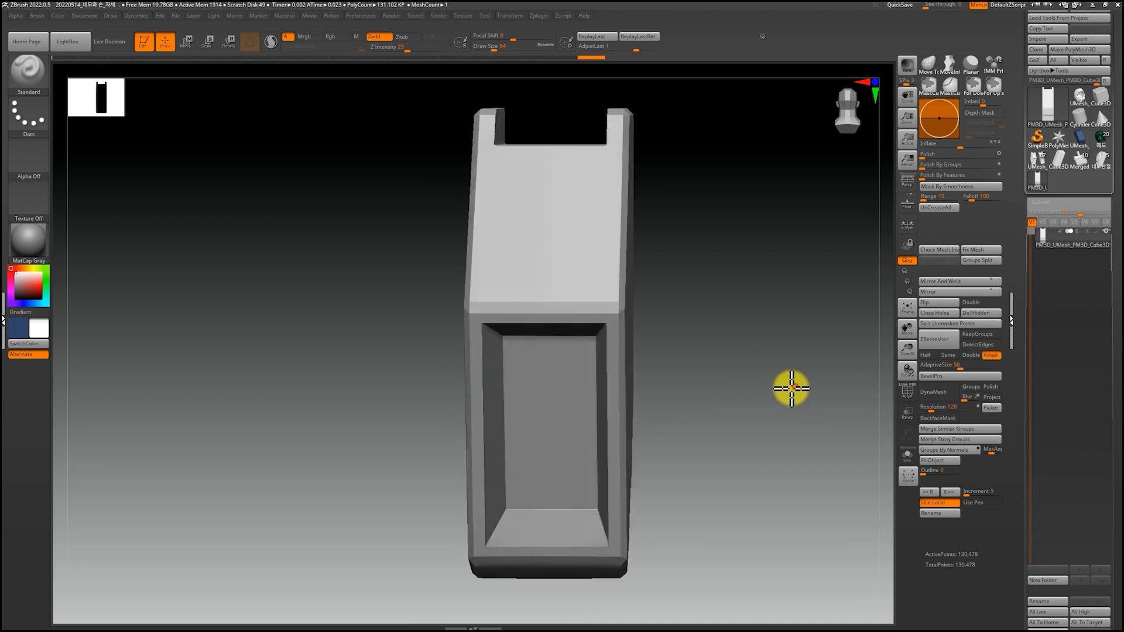
left_click_drag(791, 389, 761, 380)
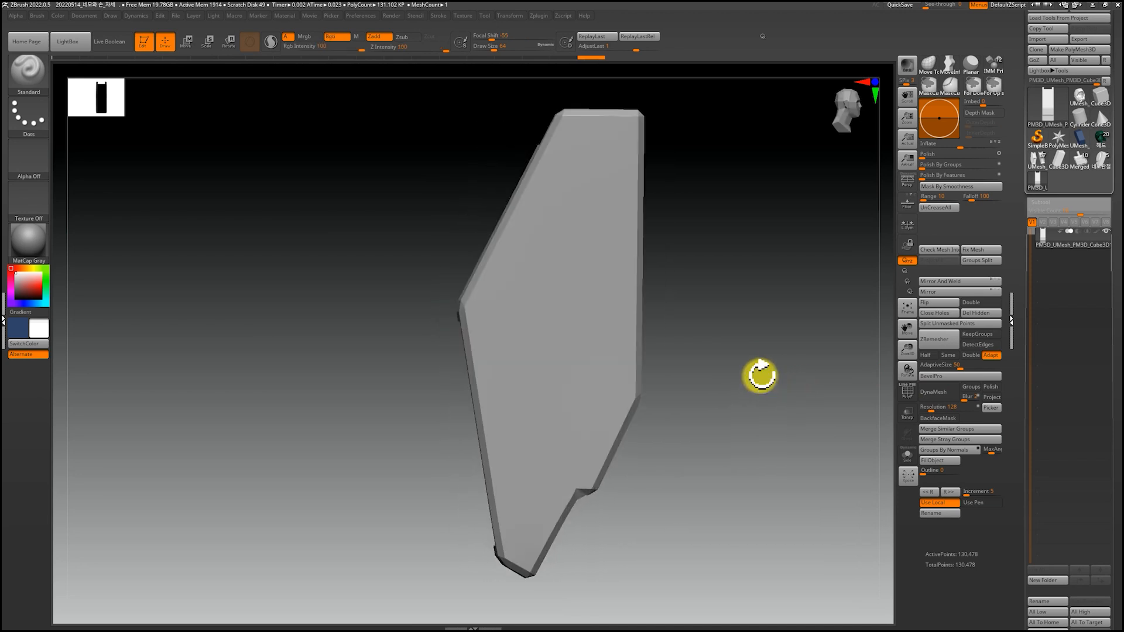
mouse_move(736, 265)
left_mouse_down()
mouse_move(756, 296)
mouse_move(781, 301)
mouse_move(770, 311)
left_mouse_up()
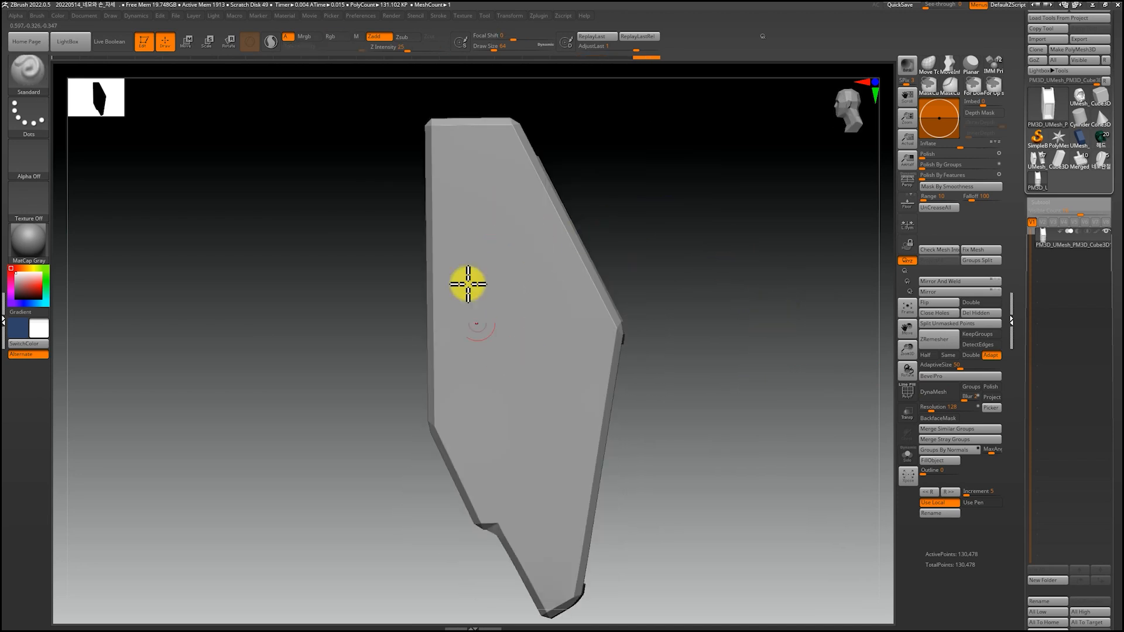
left_click(992, 64)
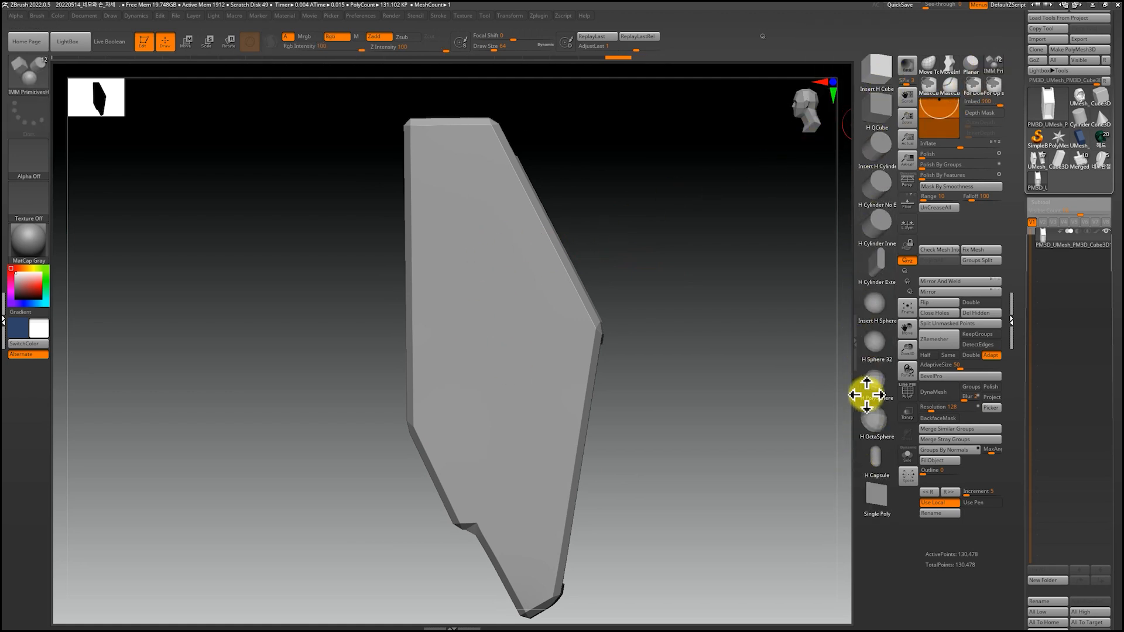
left_click_drag(879, 73, 761, 138)
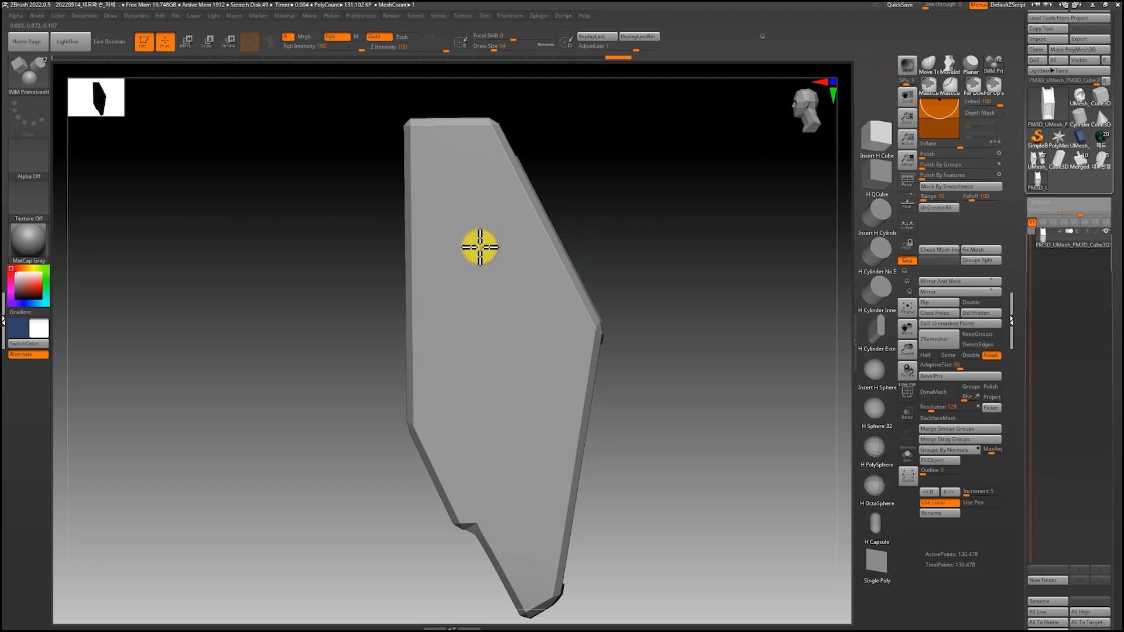
left_click_drag(487, 304, 488, 300)
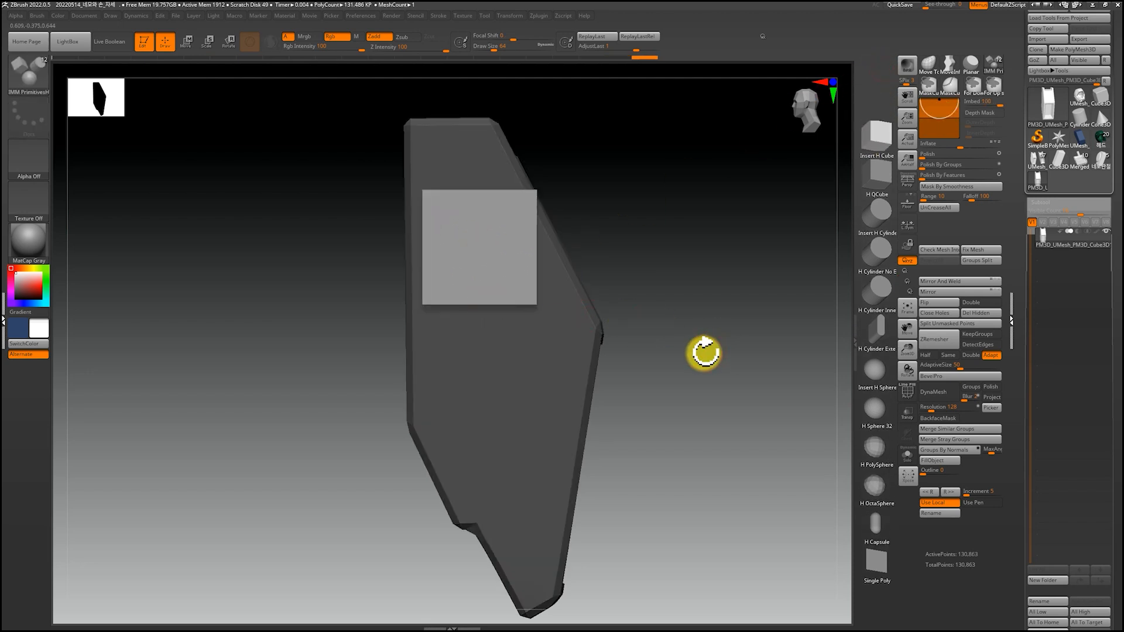
Scale the inserted cube to 0.1 of its depth to form a flat plate against the armour's side.
left_click_drag(704, 353, 523, 219)
key("w")
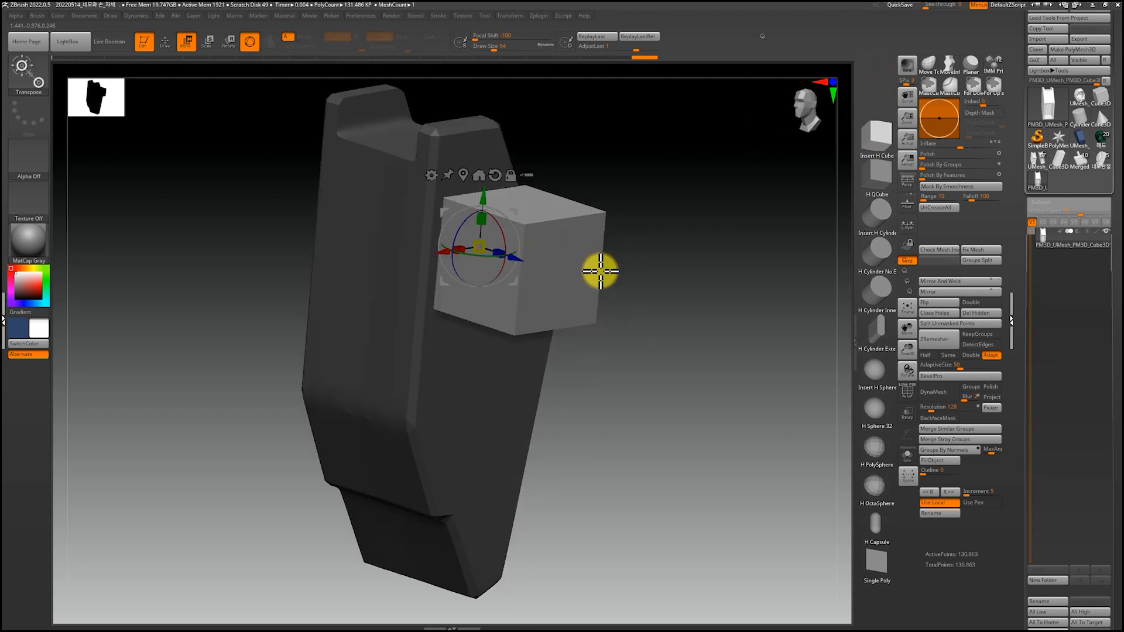
left_click_drag(502, 249, 446, 216)
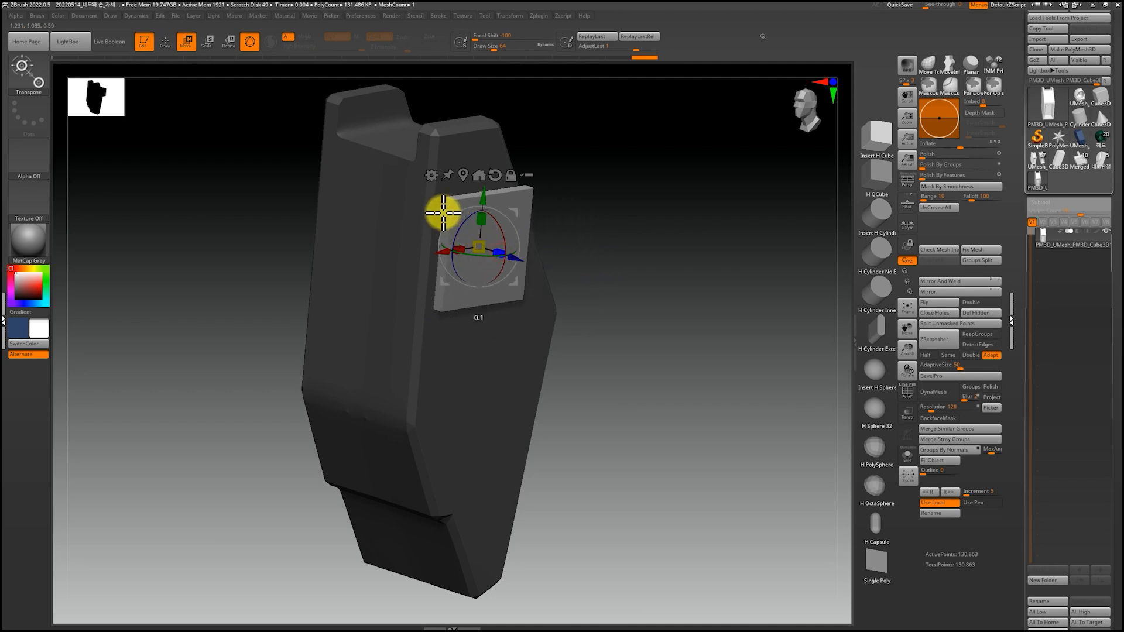
Move the flat plate down to the armour's middle and scale it up uniformly beyond the armour's outline.
left_click_drag(615, 205, 639, 203, "shift")
left_click_drag(484, 250, 486, 296)
left_click_drag(485, 351, 514, 401)
left_click_drag(818, 346, 831, 310, "alt")
left_click_drag(763, 340, 756, 448, "alt")
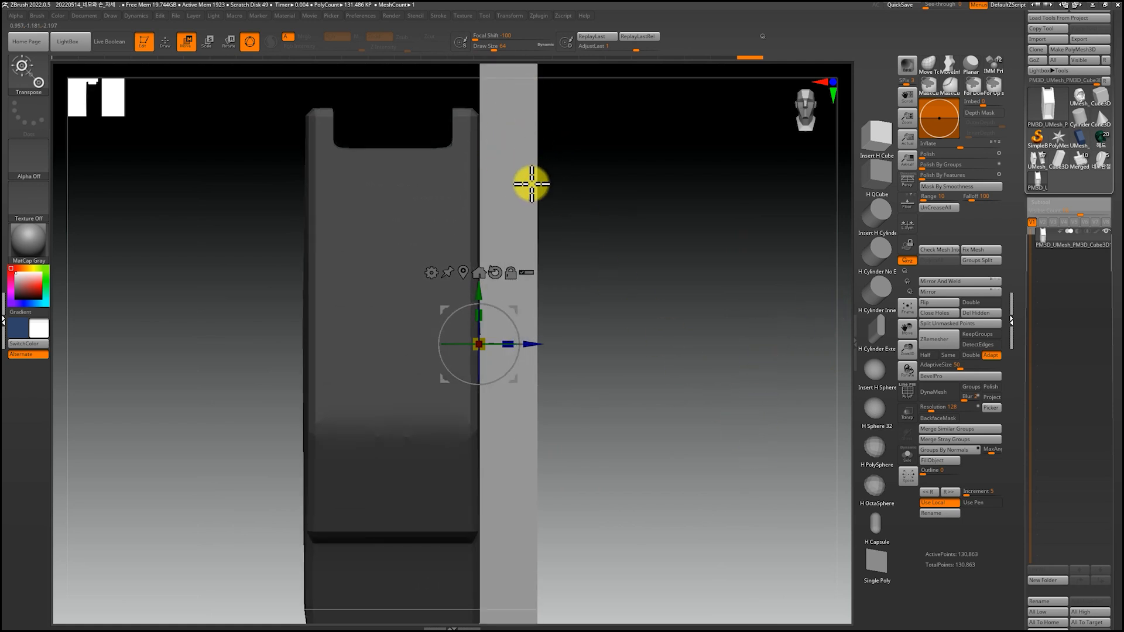
Thin the enlarged plate further and move it outward, leaving a gap to the armour's side.
mouse_move(512, 341)
left_mouse_down()
mouse_move(410, 319)
mouse_move(499, 321)
mouse_move(512, 338)
left_mouse_up()
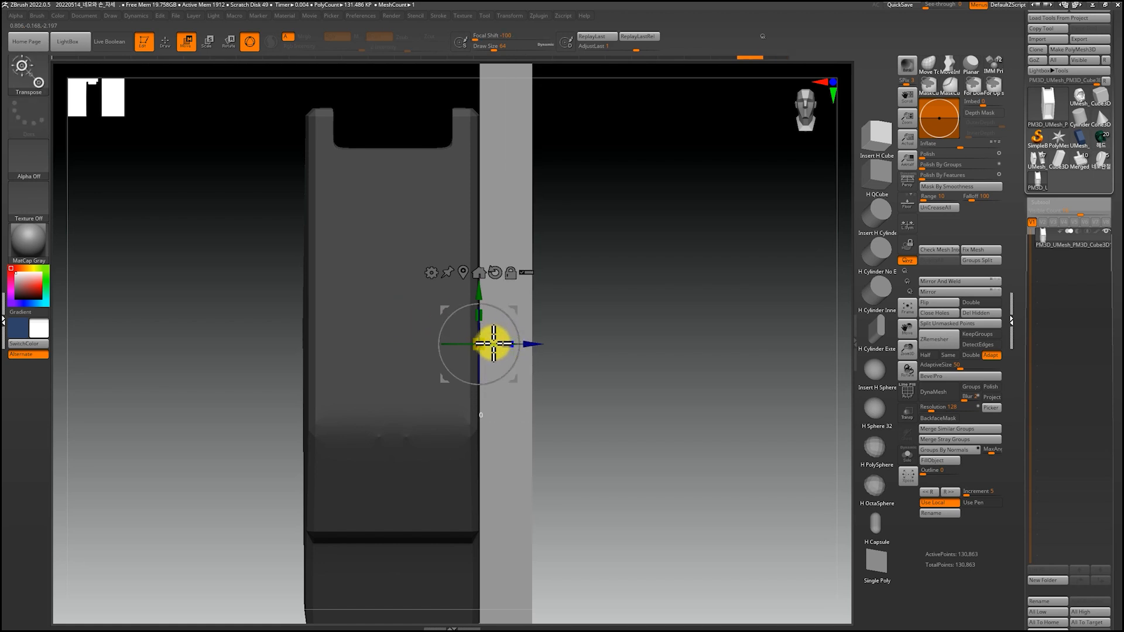
left_click_drag(455, 336, 538, 338)
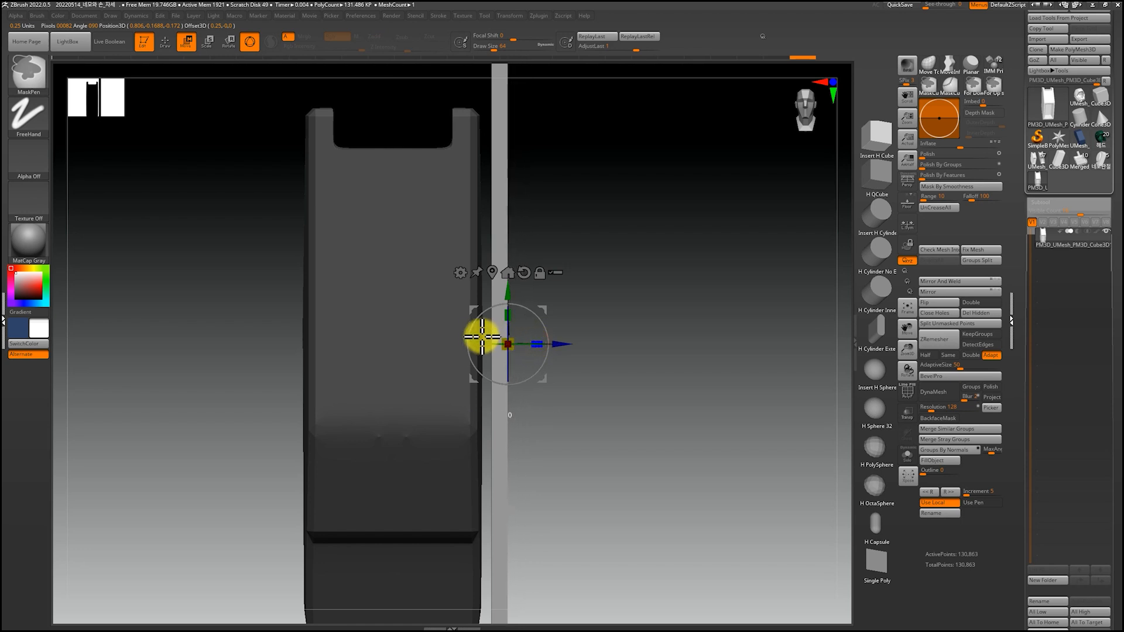
mouse_move(562, 344)
left_mouse_down()
mouse_move(632, 352)
mouse_move(546, 343)
left_mouse_up()
mouse_move(679, 348)
left_mouse_down("shift")
mouse_move(663, 354)
mouse_move(728, 308)
mouse_move(722, 298)
left_mouse_up("shift")
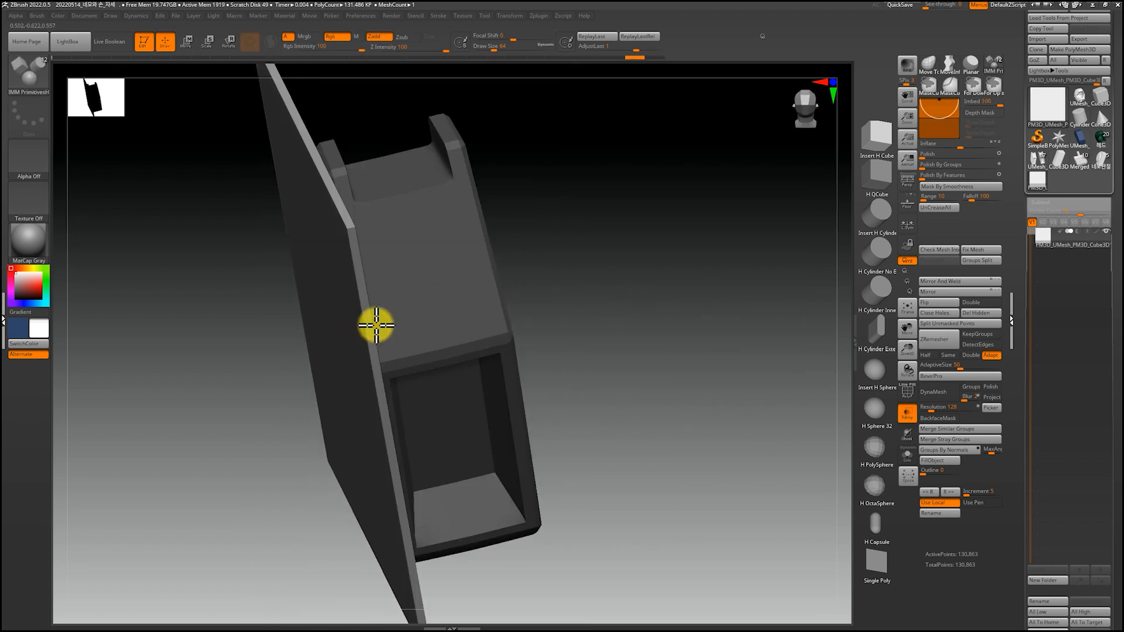
Split the plate from the armour into its own subtool and look up the subtool Split commands.
left_click_drag(650, 275, 691, 294)
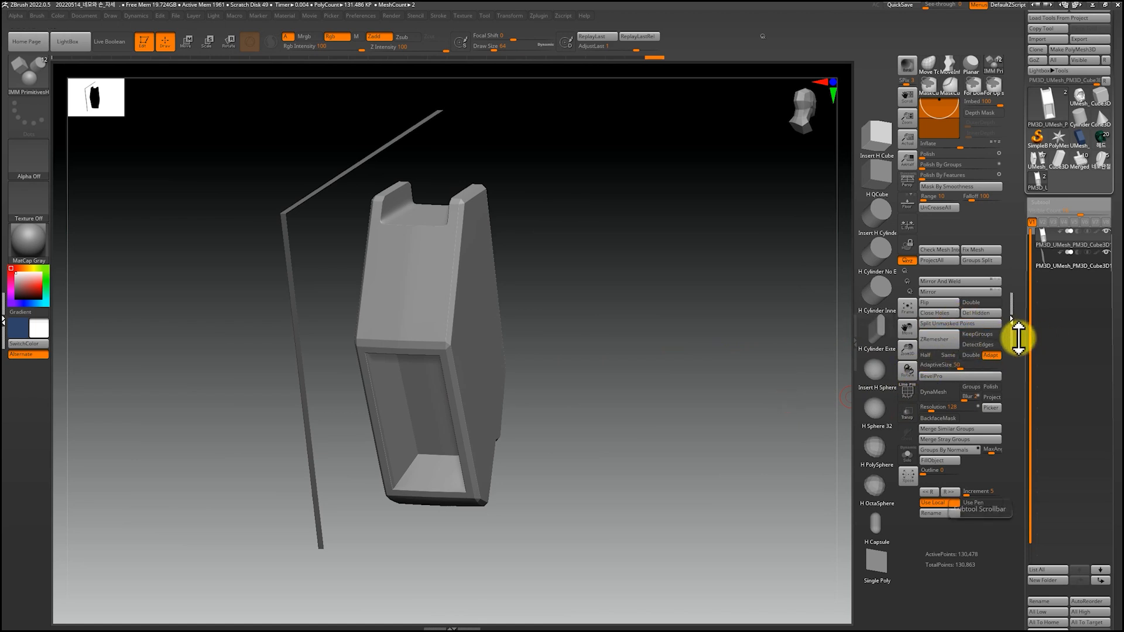
left_click_drag(1025, 332, 1050, 220)
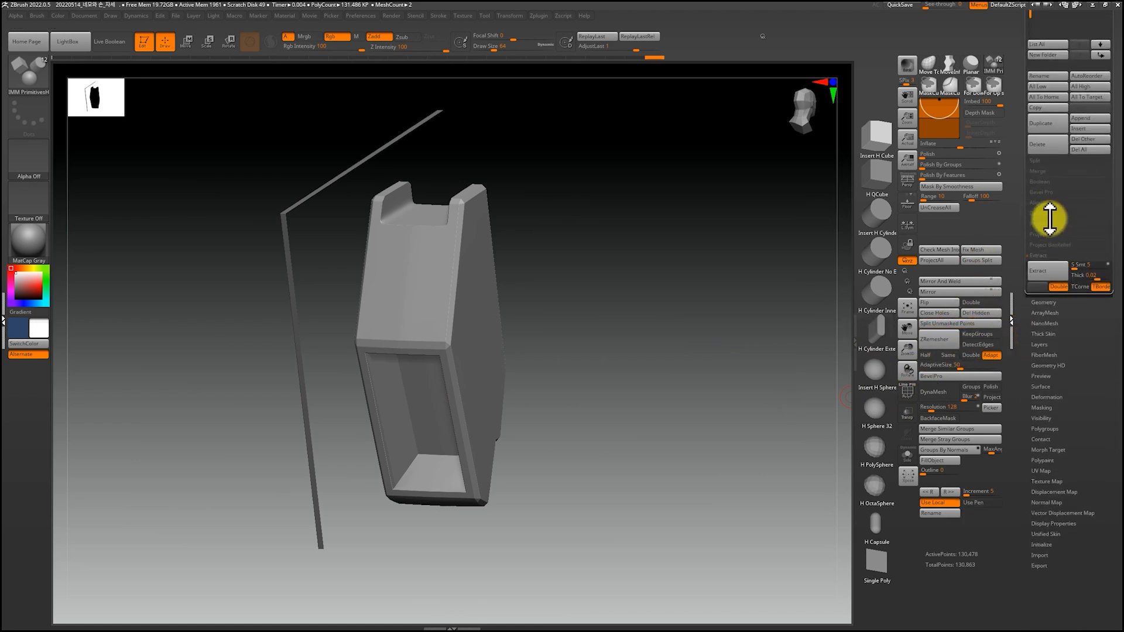
left_click_drag(1040, 303, 1029, 219)
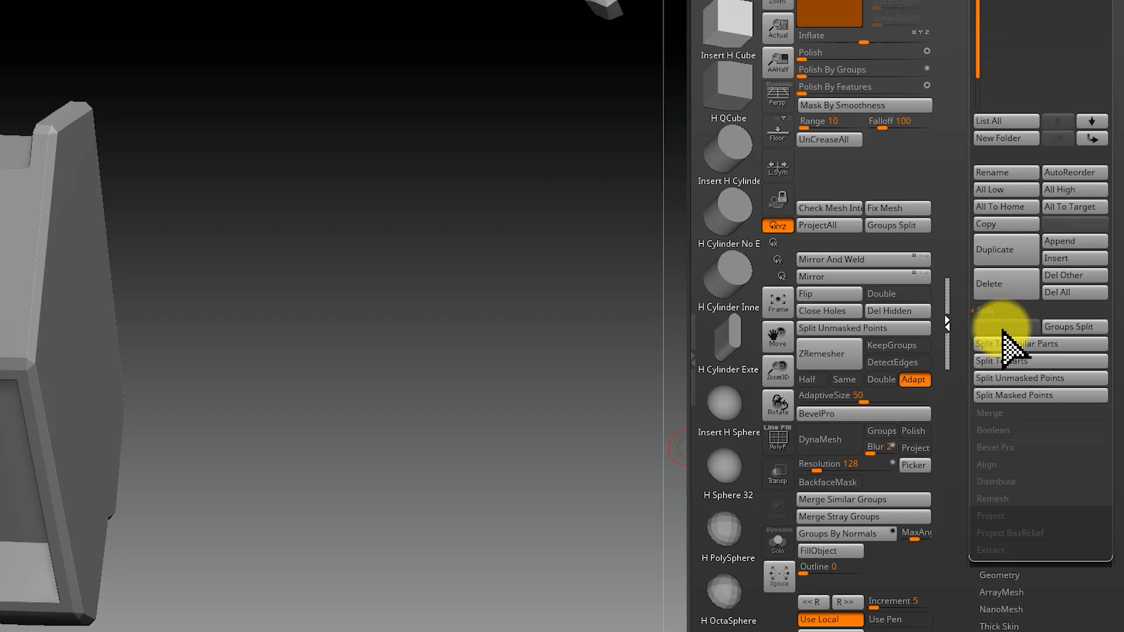
left_click(986, 311)
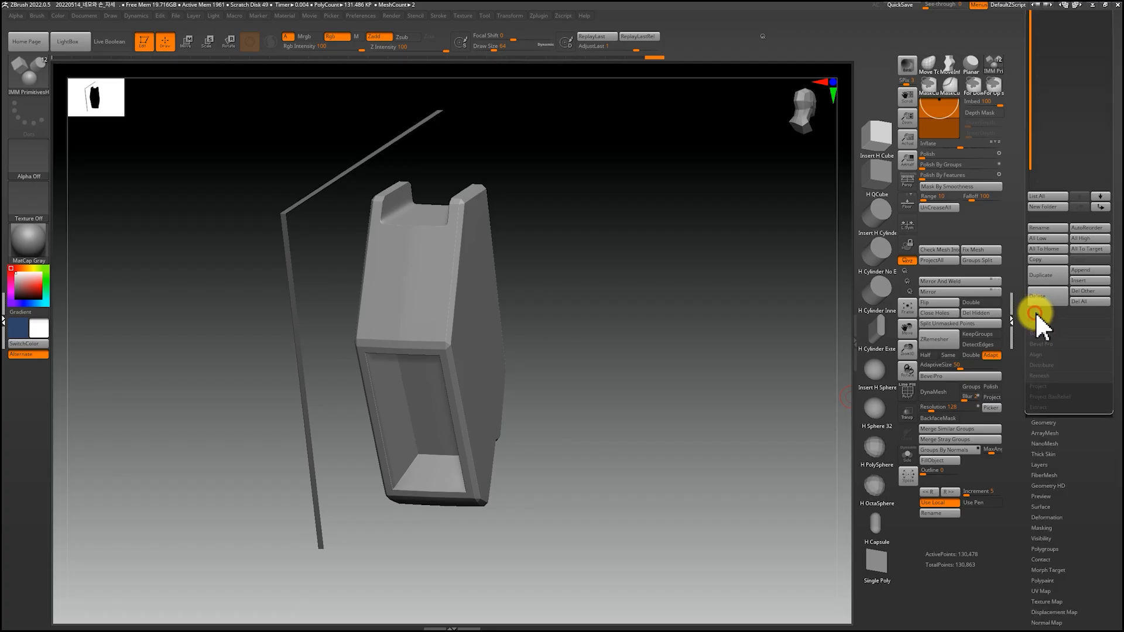
left_click(1037, 315)
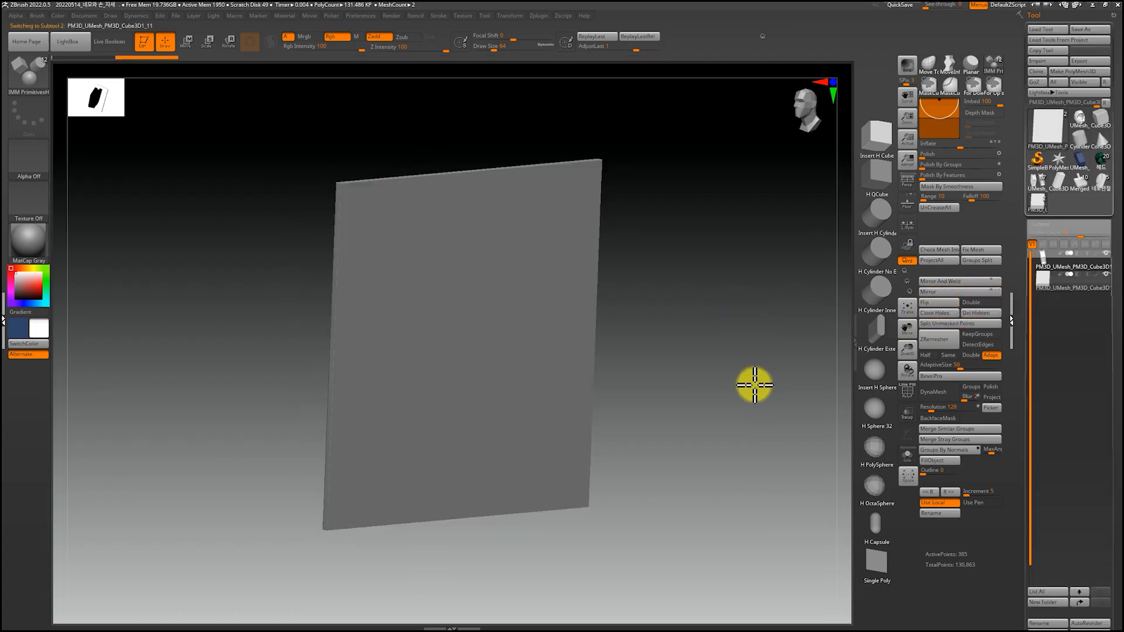
left_click_drag(754, 384, 761, 393)
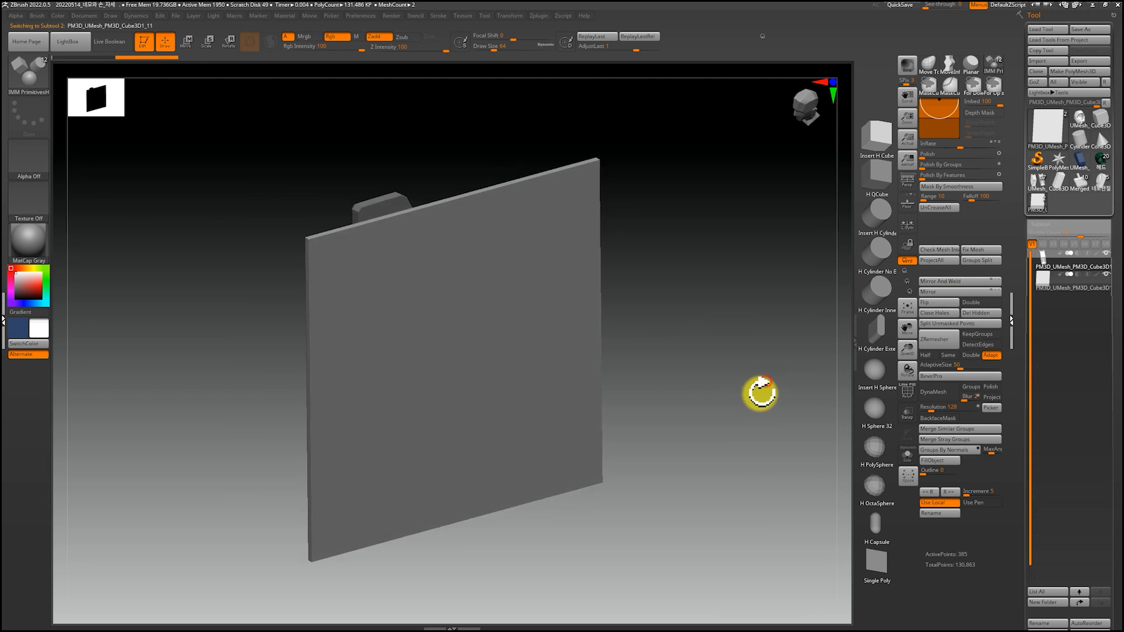
Select the flat plate's subtool beside the shin armour and close the holes in its mesh.
left_click(1052, 270)
left_click_drag(770, 289, 692, 300)
right_click_drag(482, 275, 695, 318)
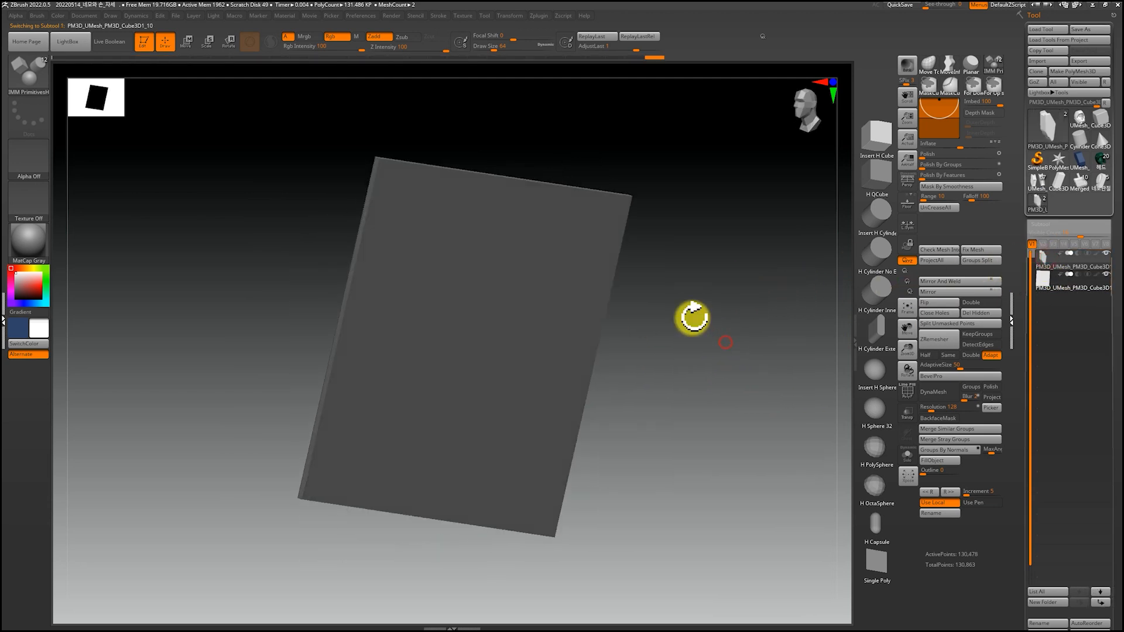
left_click_drag(716, 347, 740, 381)
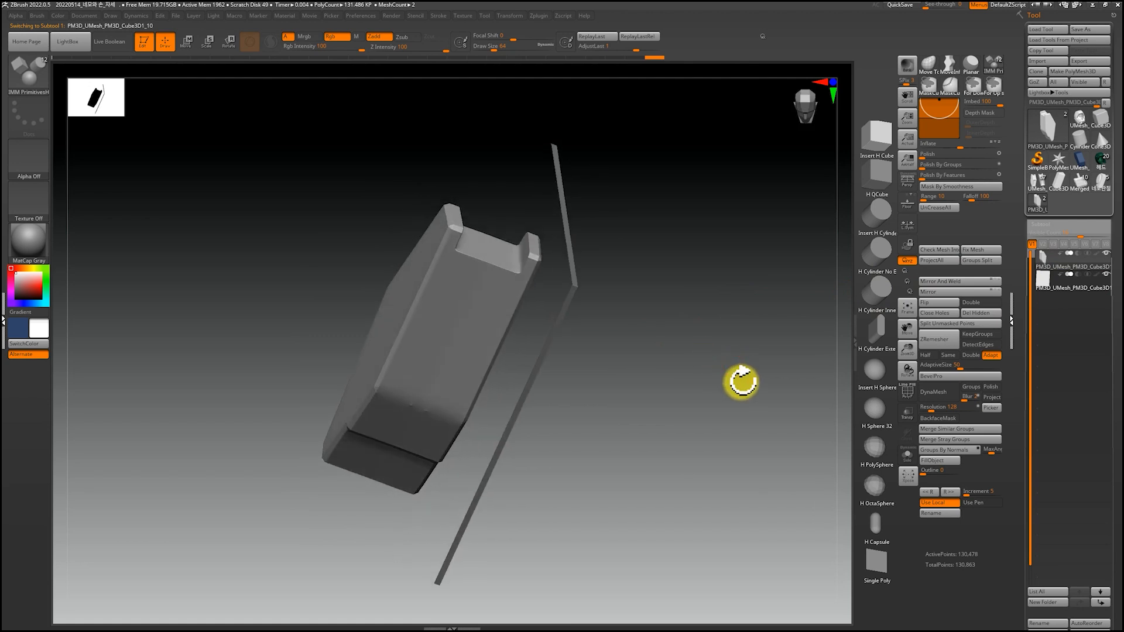
left_click(1043, 290)
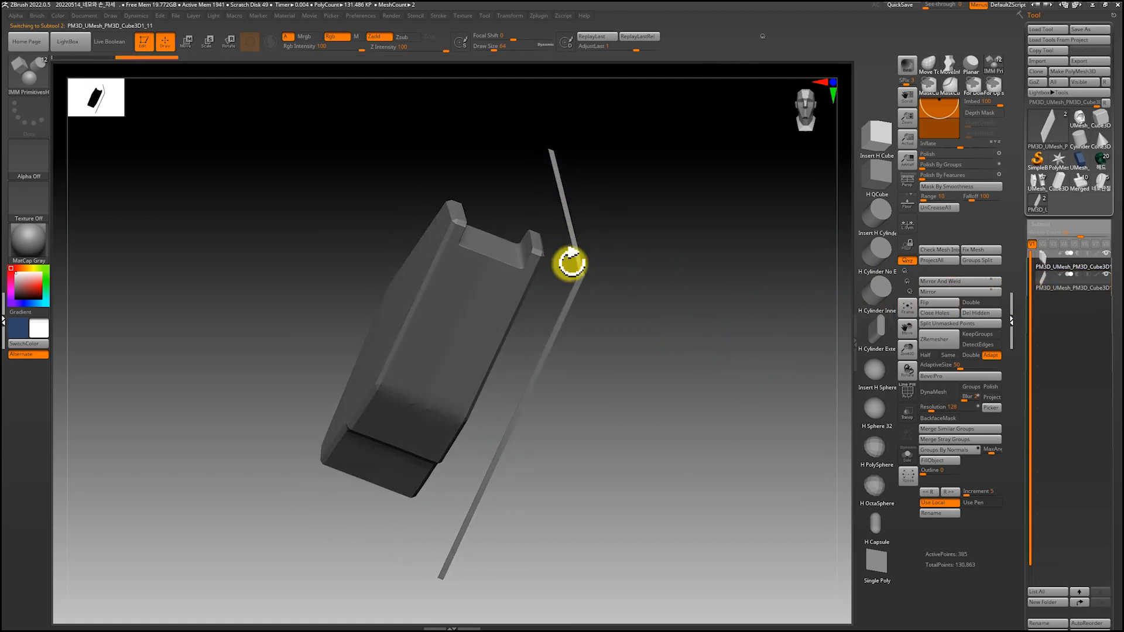
left_click_drag(451, 514, 702, 432)
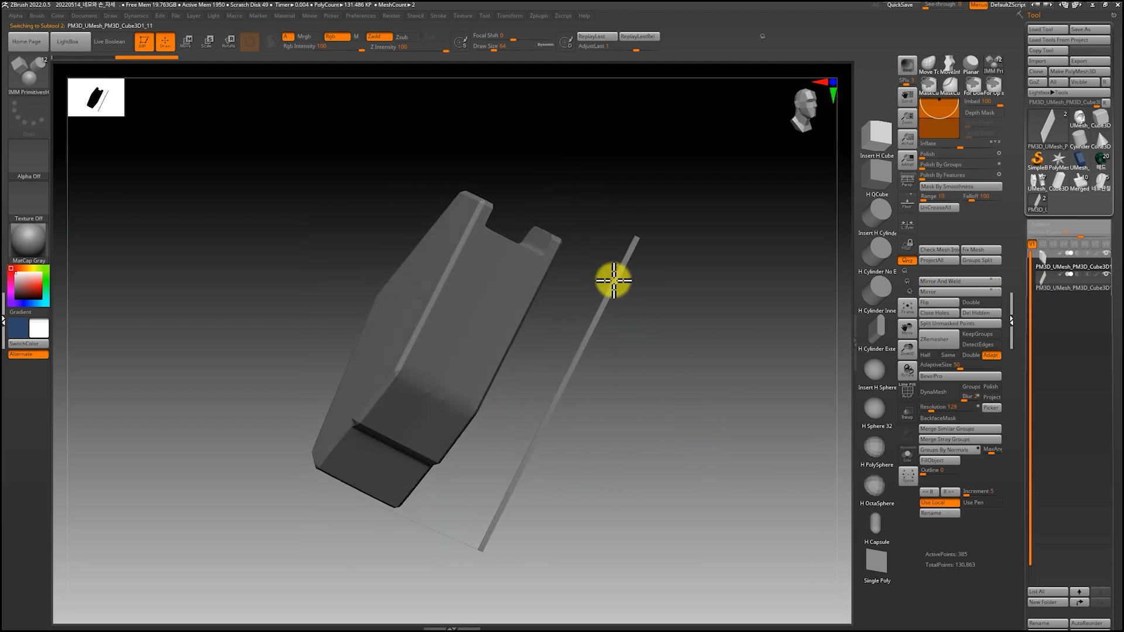
left_click(935, 314)
left_click_drag(726, 381, 738, 405)
Display the plate transparently with its wireframe and remesh it with DynaMesh at resolution 128.
left_click(907, 412)
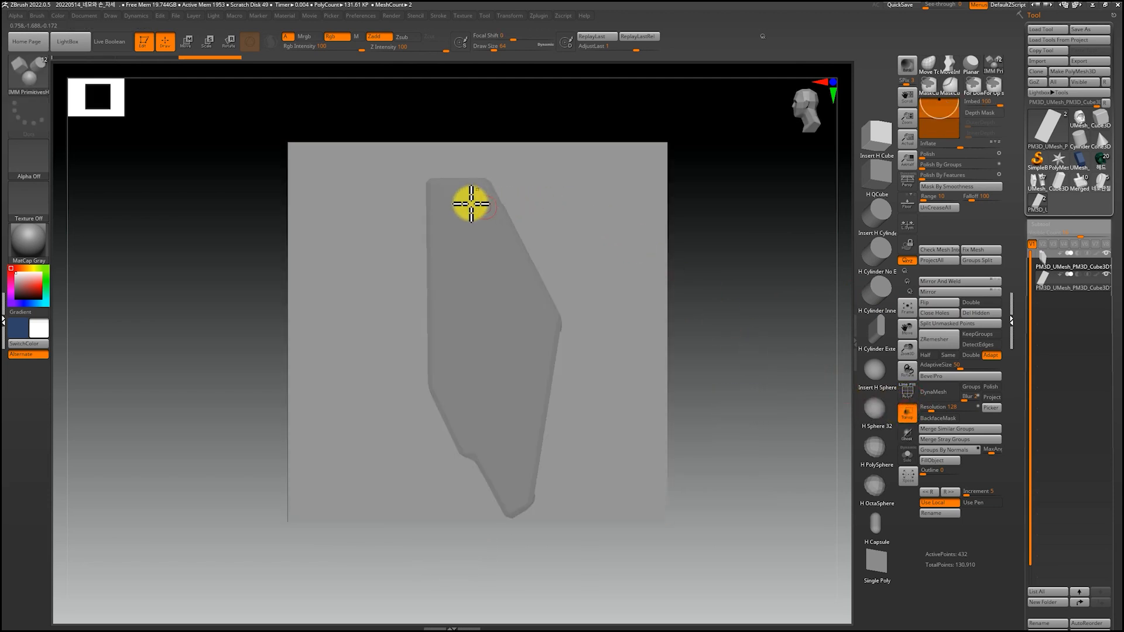
key("shift+f")
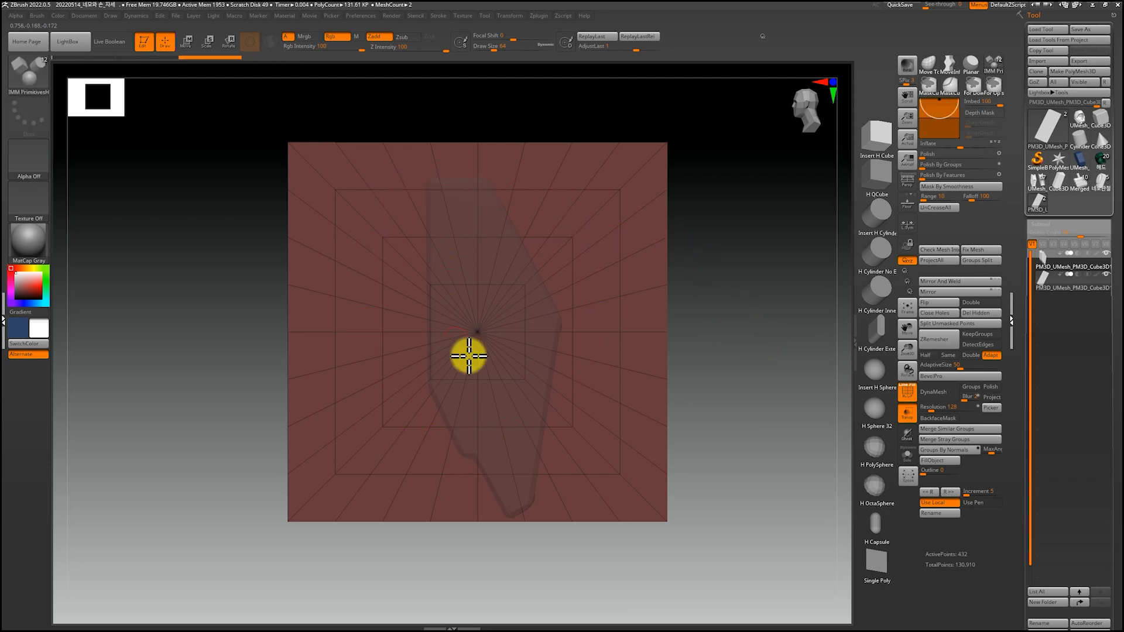
left_click_drag(743, 338, 770, 345)
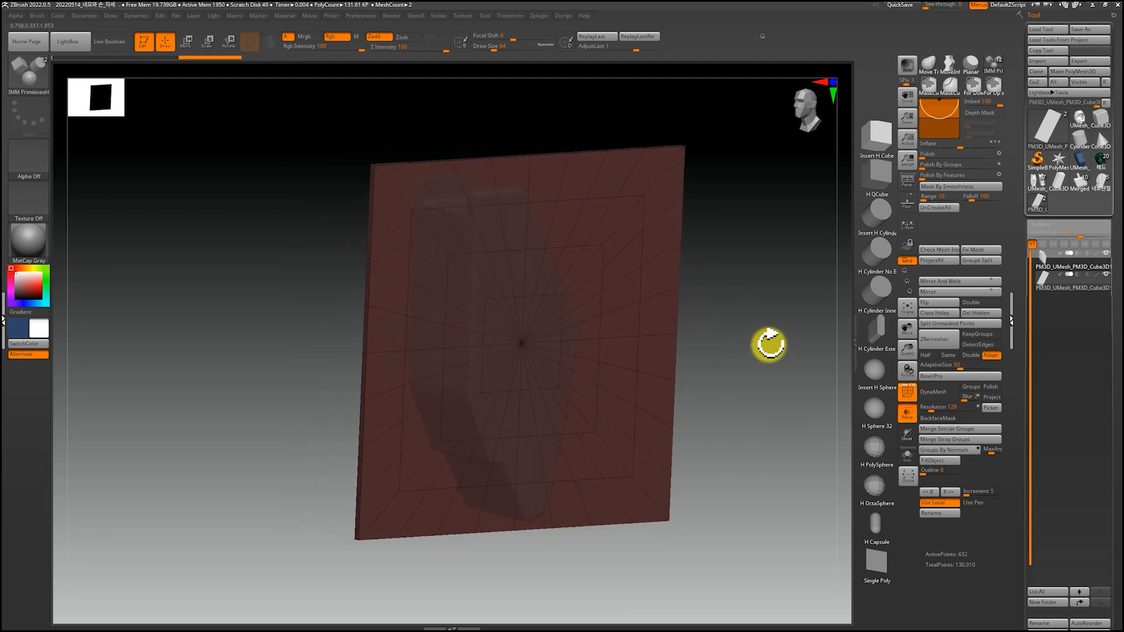
left_click(936, 393)
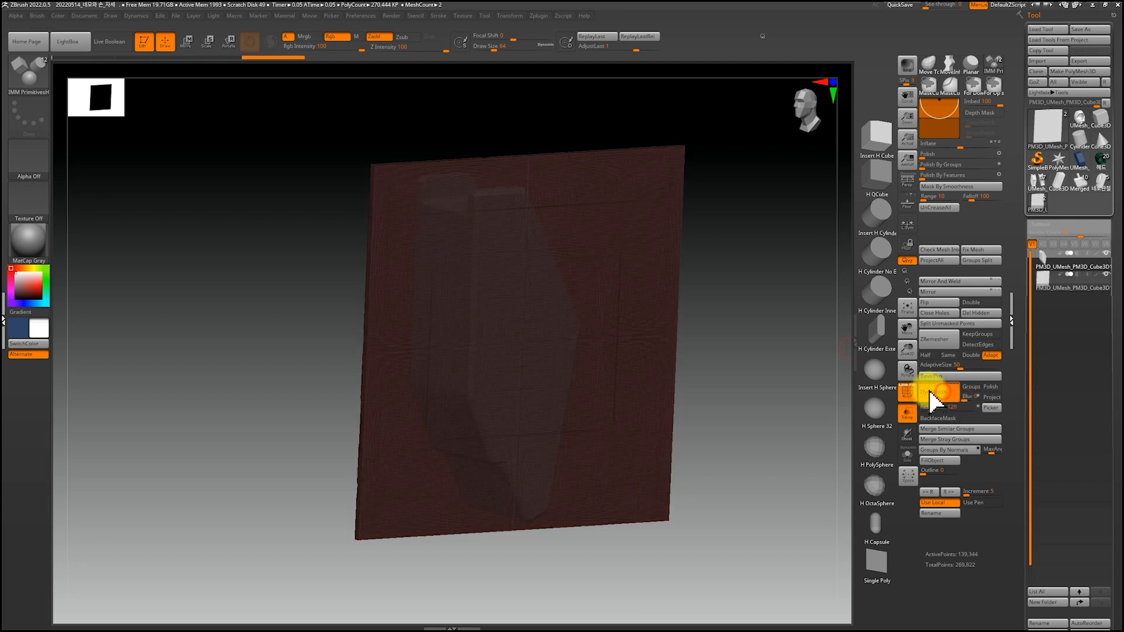
left_click_drag(823, 363, 824, 358, "shift")
left_click_drag(826, 366, 825, 384, "alt")
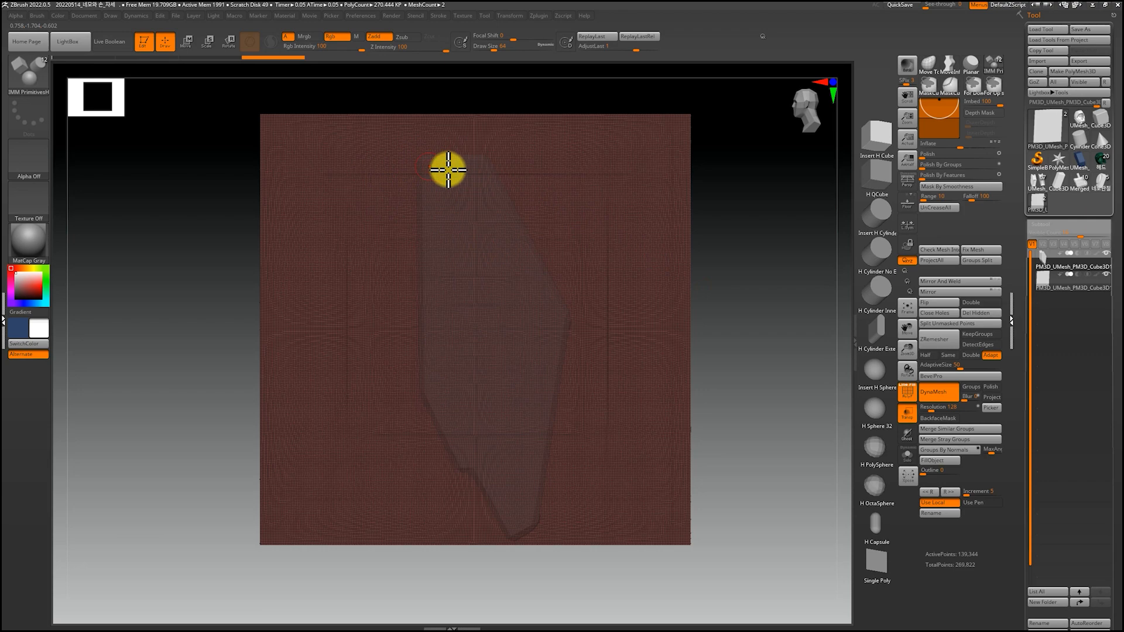
With the KnifeCurve brush, cut the plate along the armour's top edge and upper slanted edge.
left_click(28, 75, "ctrl+shift")
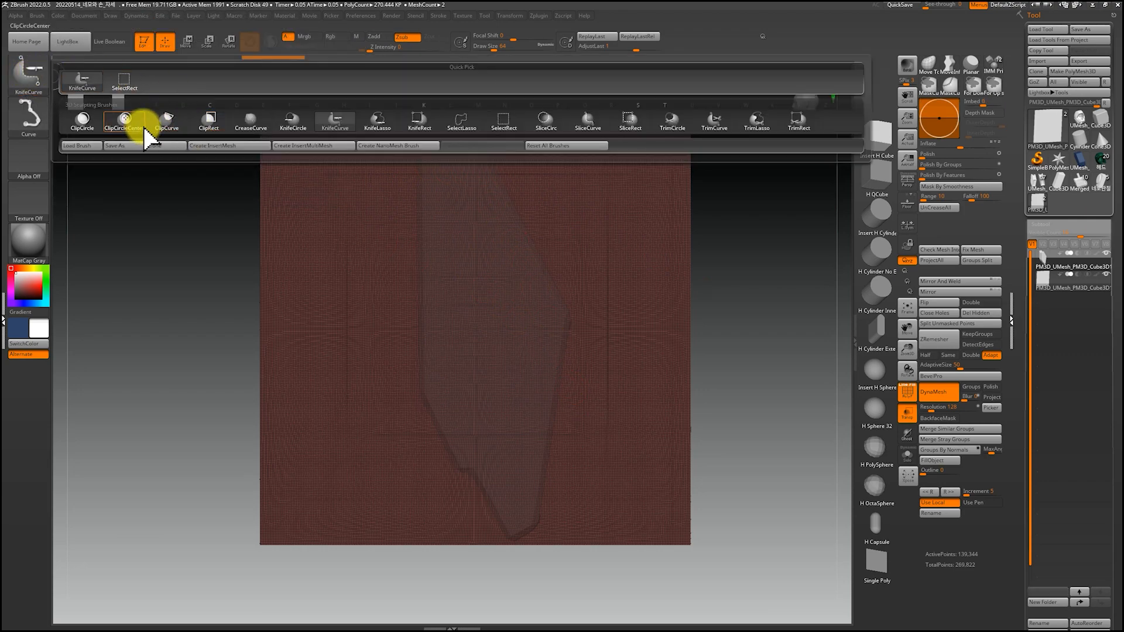
mouse_move(335, 136)
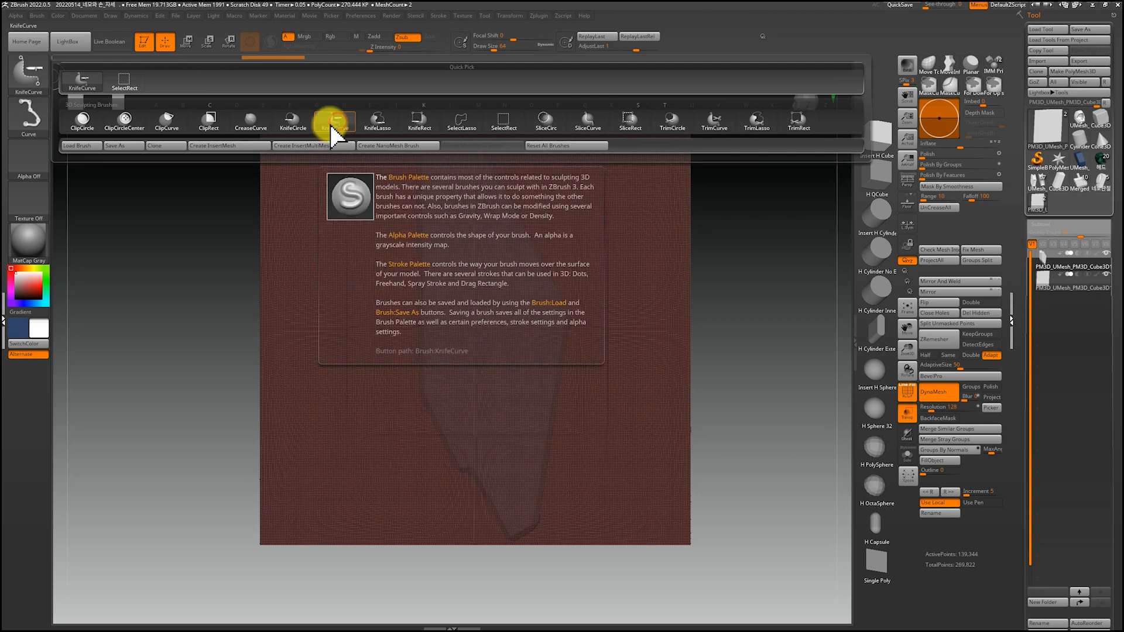
left_click(332, 125, "ctrl+shift")
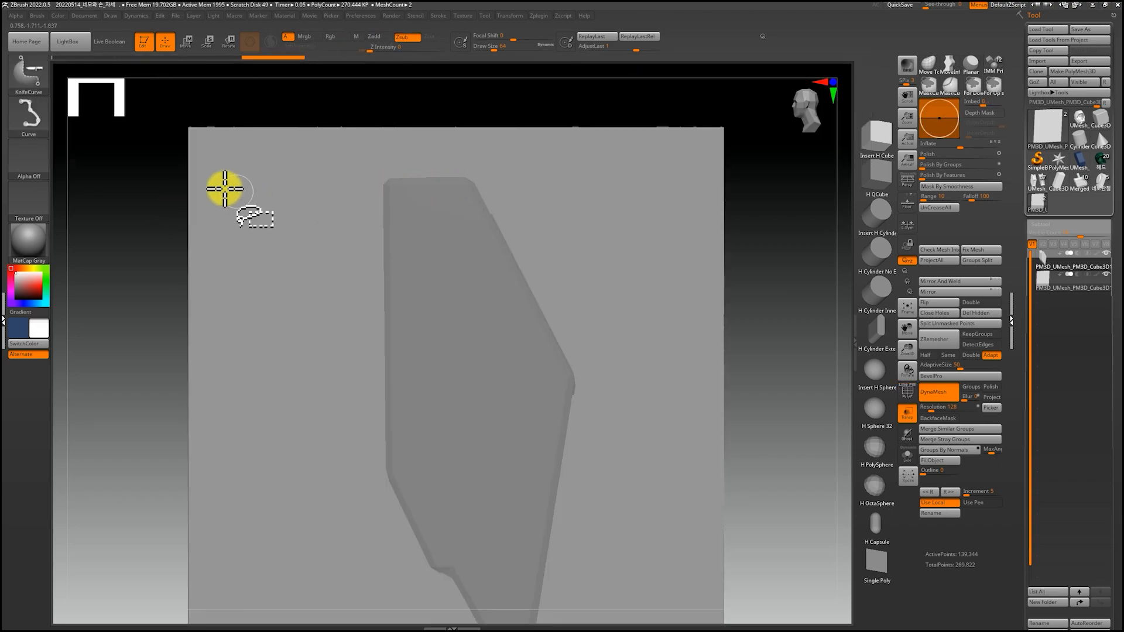
left_click_drag(138, 170, 773, 226, "ctrl+shift")
mouse_move(441, 122)
left_mouse_down("ctrl+shift")
mouse_move(654, 468)
mouse_move(643, 477)
left_mouse_up("ctrl+shift")
key("shift+f")
mouse_move(443, 168)
left_mouse_down("ctrl+shift")
mouse_move(615, 484)
mouse_move(662, 597)
mouse_move(671, 592)
left_mouse_up("ctrl+shift")
Knife the rest of the plate to the armour's outline along the lower slanted edge, tip, stepped edge and straight vertical edge.
key("f")
key("shift+f")
left_click_drag(613, 133, 547, 522, "ctrl+shift")
mouse_move(659, 404)
left_mouse_down("ctrl+shift")
mouse_move(432, 533)
mouse_move(437, 544)
mouse_move(432, 527)
left_mouse_up("ctrl+shift")
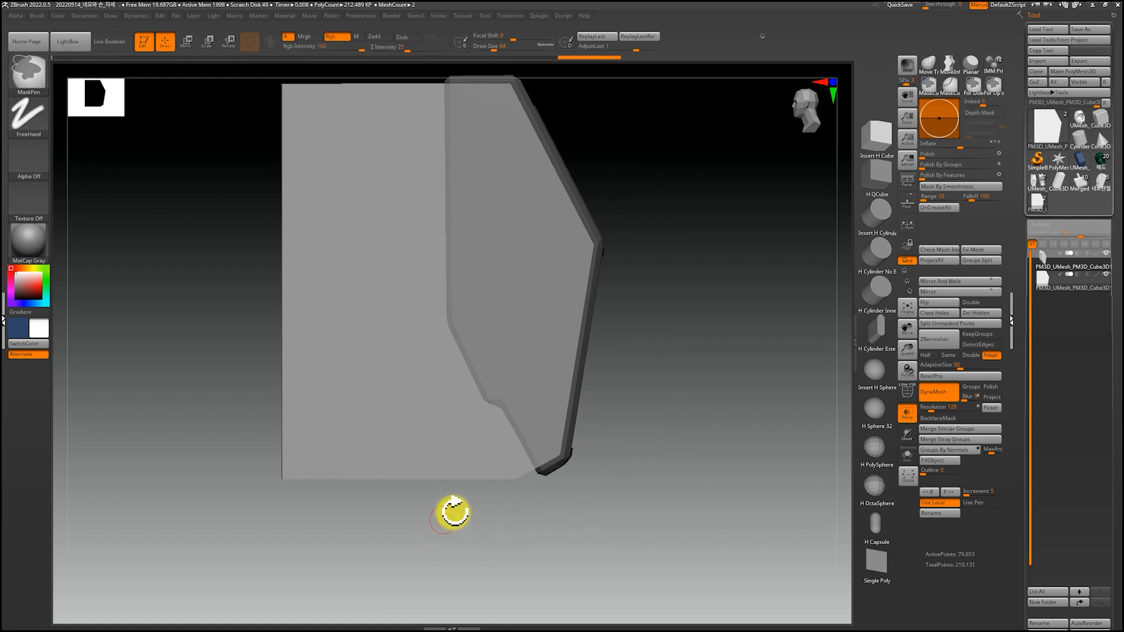
left_click_drag(566, 528, 507, 394, "ctrl+shift")
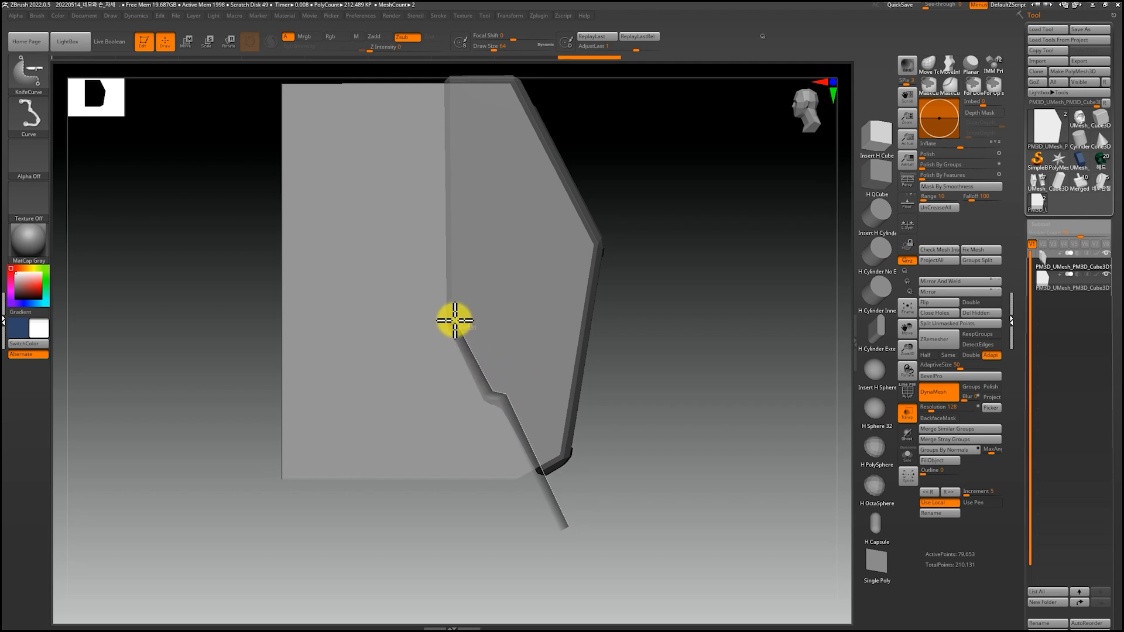
left_click_drag(462, 261, 456, 45, "ctrl+shift")
Move the trimmed plate inward against the armour's side and check its fit from several angles.
left_click_drag(709, 335, 715, 373)
left_click_drag(715, 373, 711, 385)
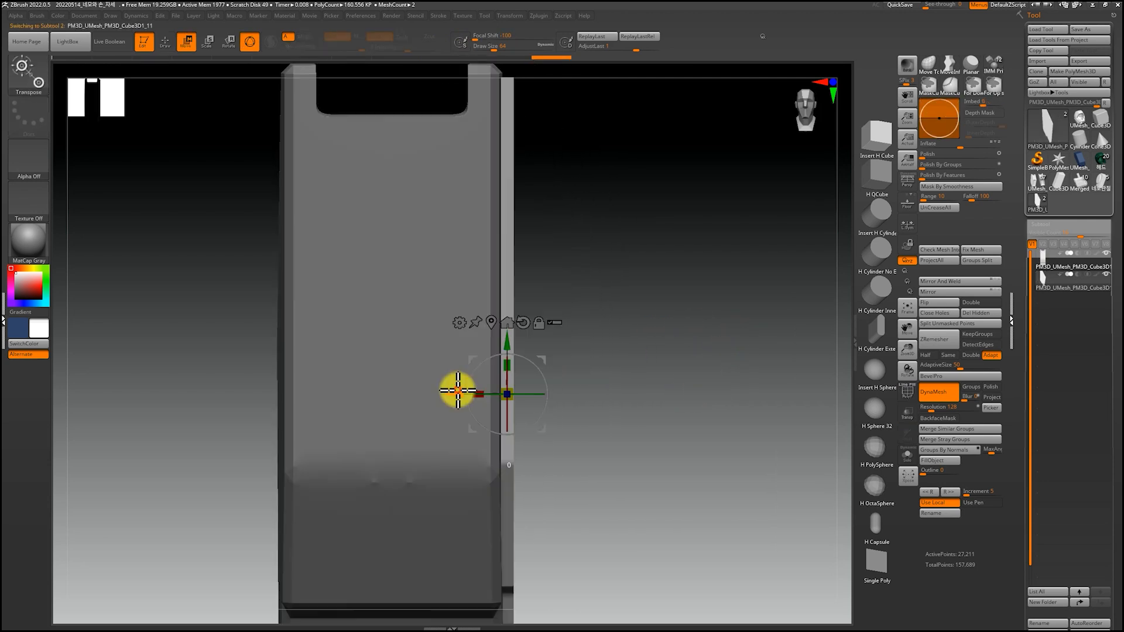
left_click_drag(458, 392, 454, 387)
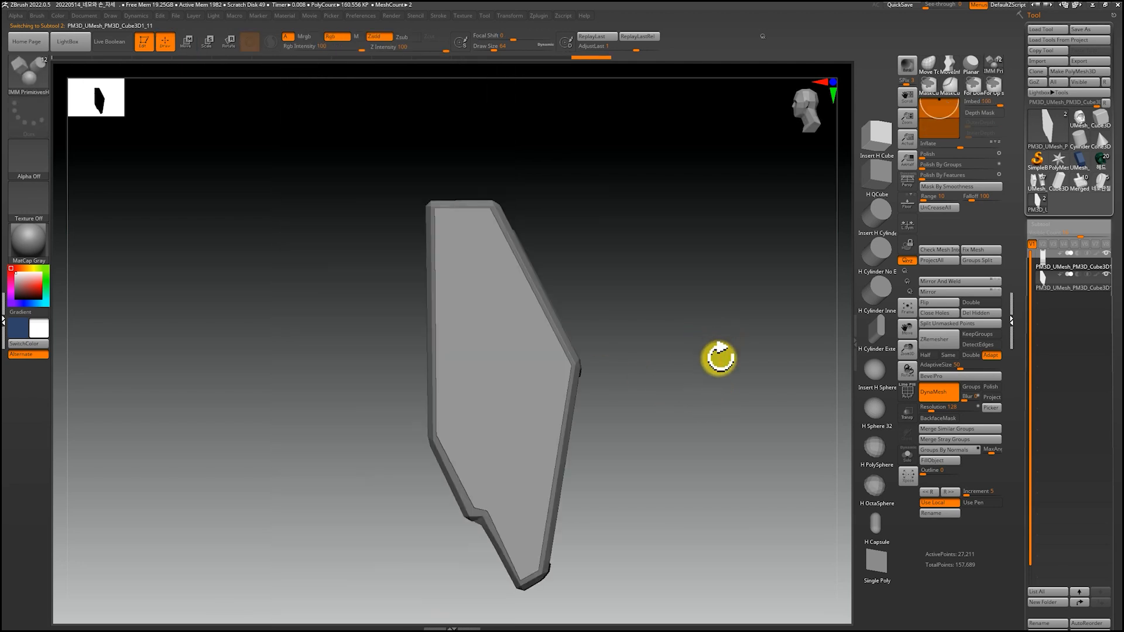
left_click_drag(719, 359, 638, 340)
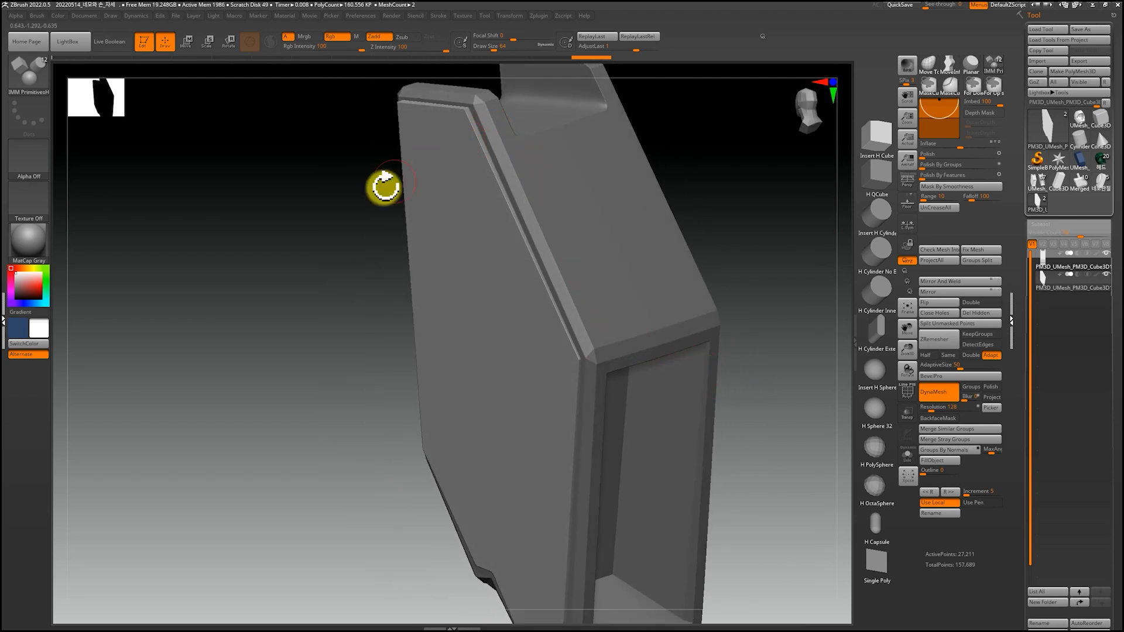
left_click_drag(360, 198, 433, 123)
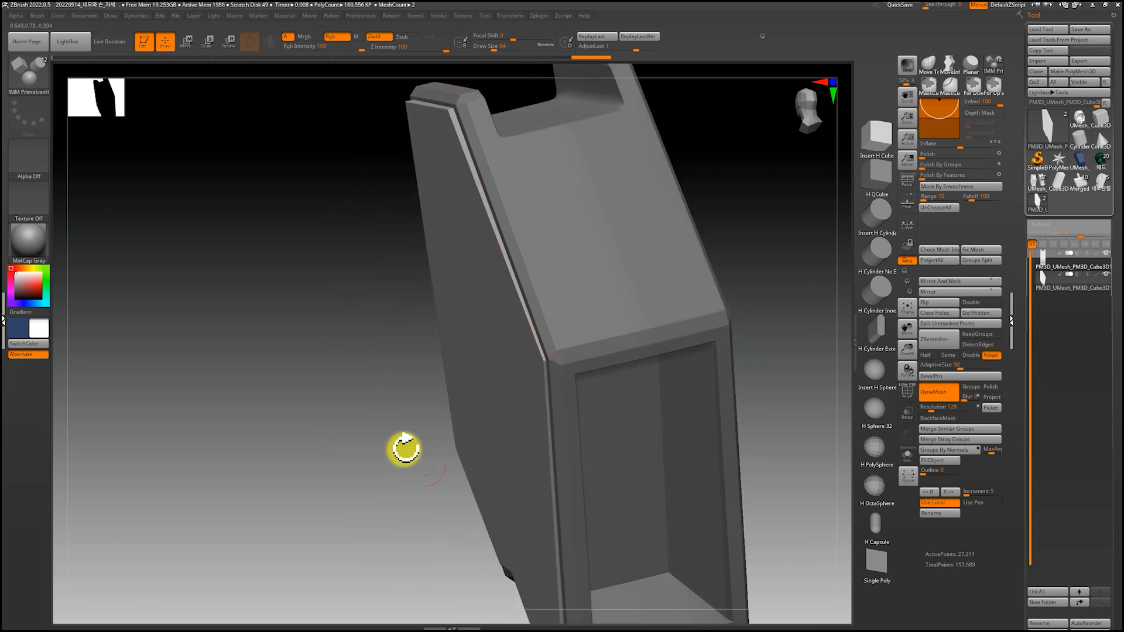
left_click_drag(428, 467, 371, 410, "shift")
left_click_drag(748, 258, 764, 302, "shift")
key("shift+f")
key("shift+f")
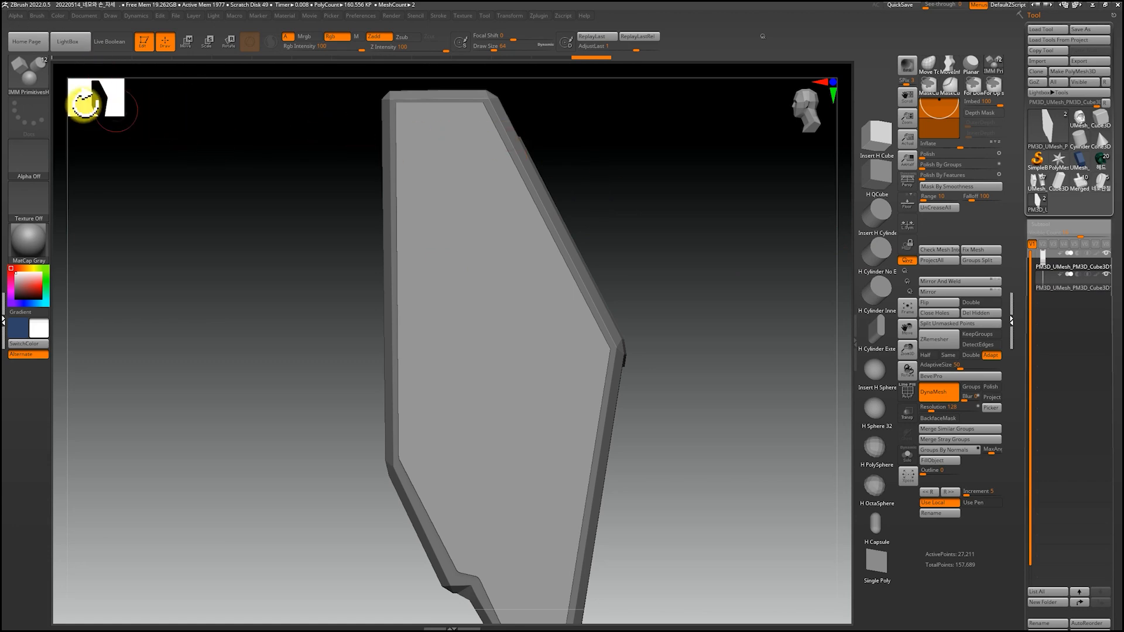
Set up the Paint brush with a draw size of about 33 and black as the colour for painting on the plate.
left_click(28, 76)
key("p")
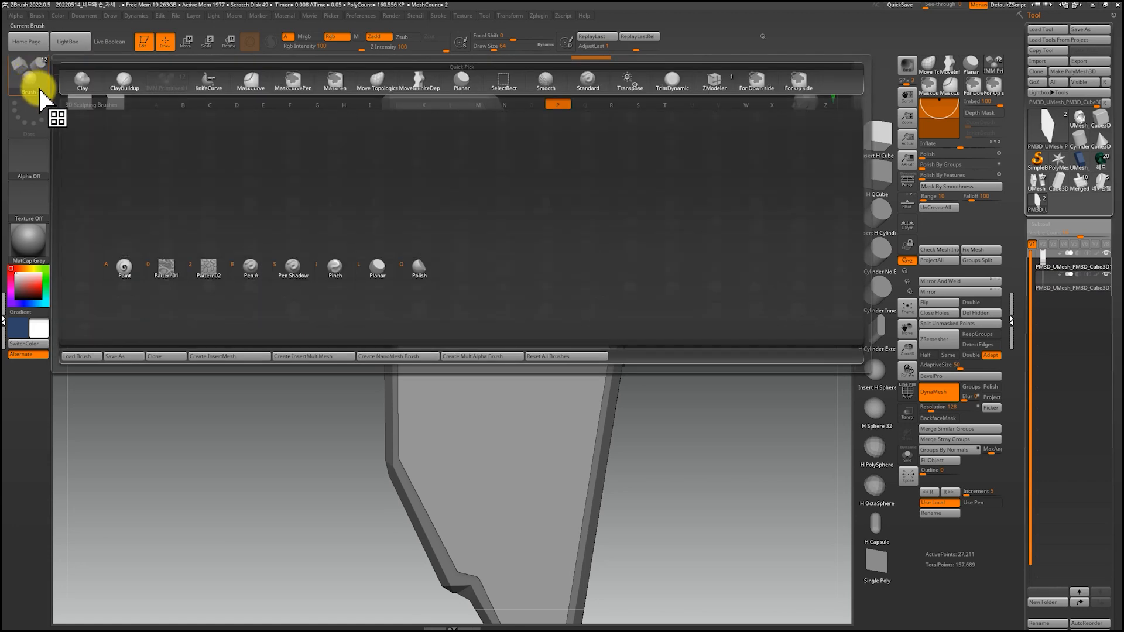
left_click(125, 271)
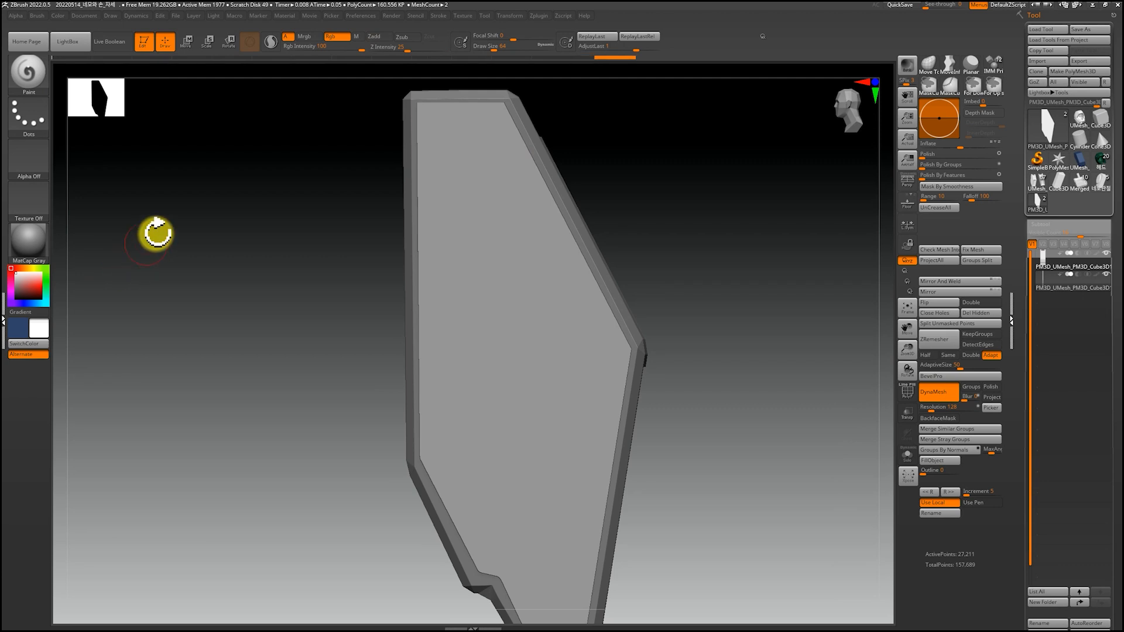
mouse_move(1100, 287)
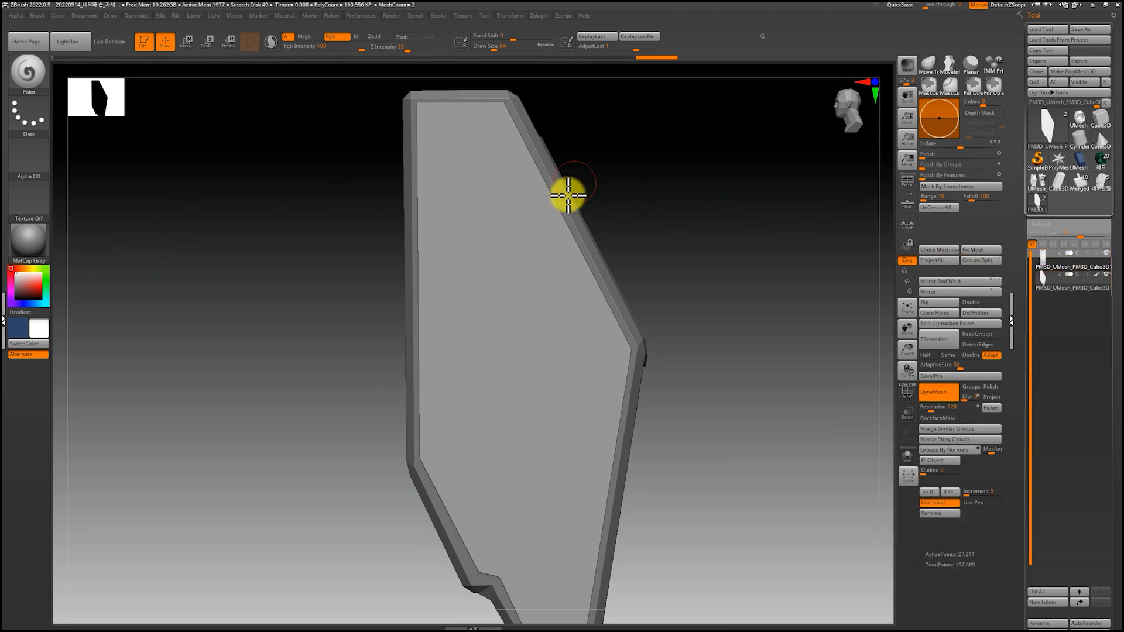
key("s")
left_click_drag(638, 192, 635, 192)
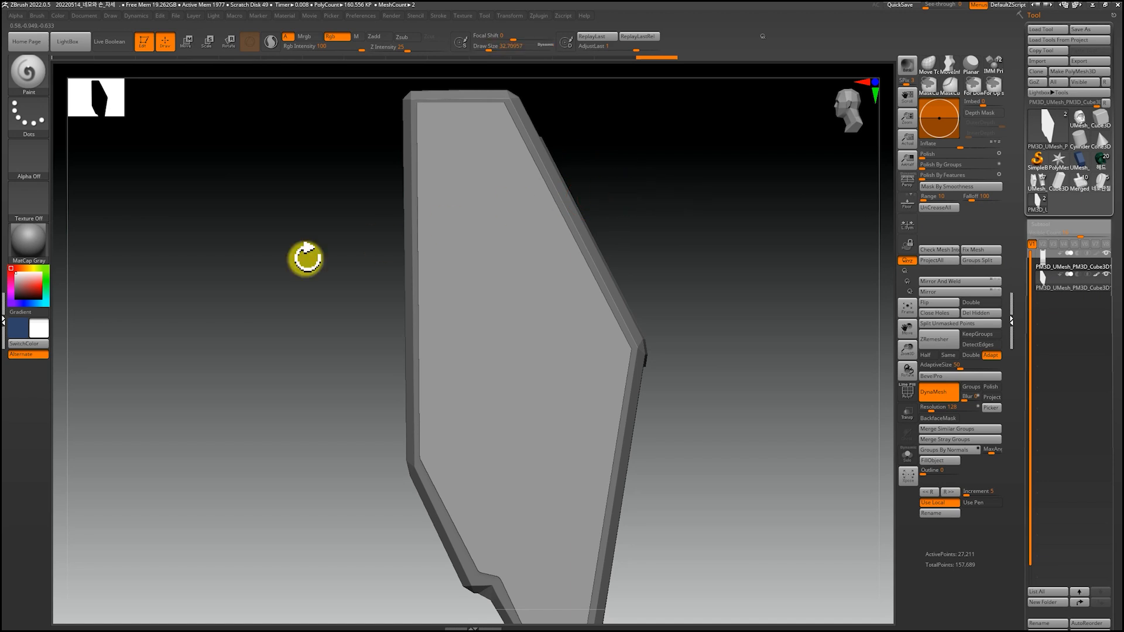
left_click_drag(44, 337, 23, 321)
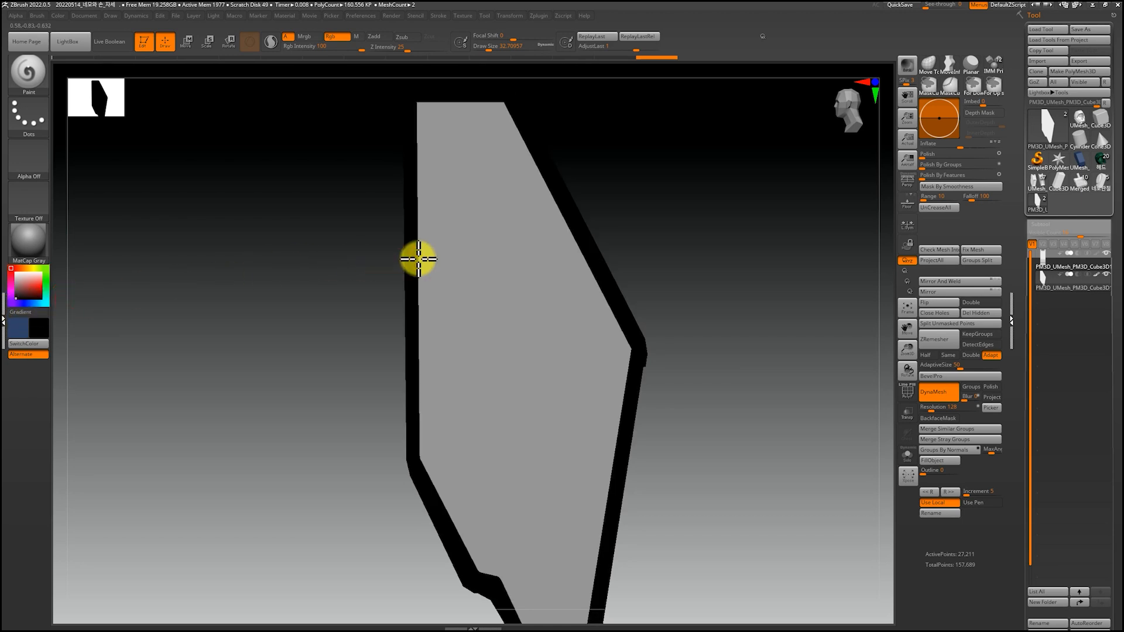
left_click(530, 251, "alt")
Try freehand black strokes on the plate's face, undoing them and reducing the draw size to about 9.4.
left_click_drag(529, 251, 529, 372)
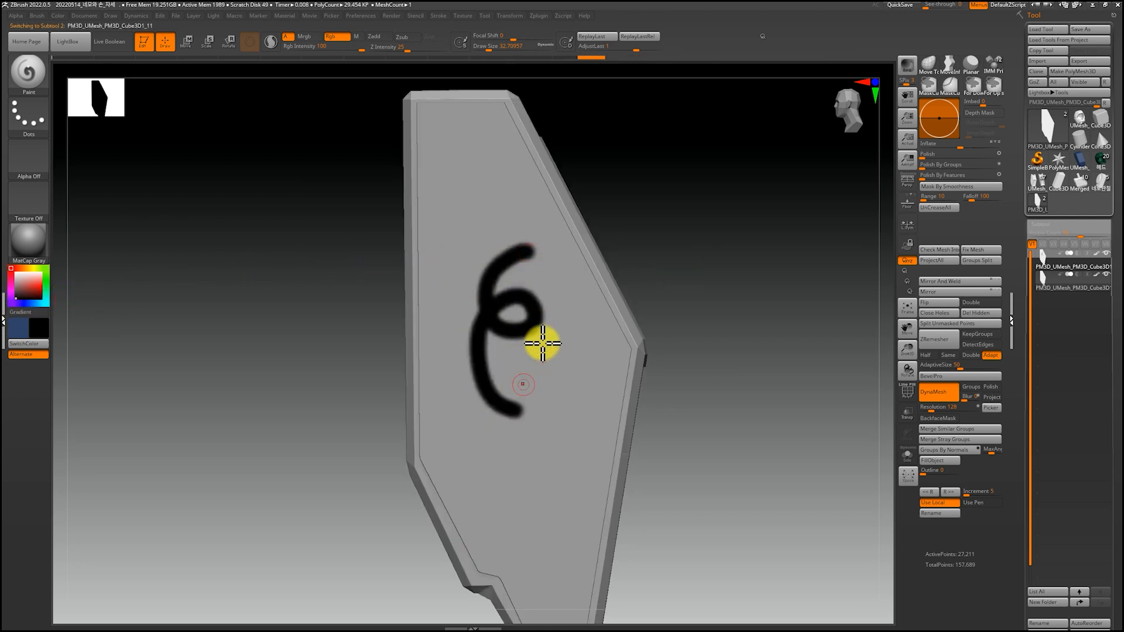
key("ctrl+z")
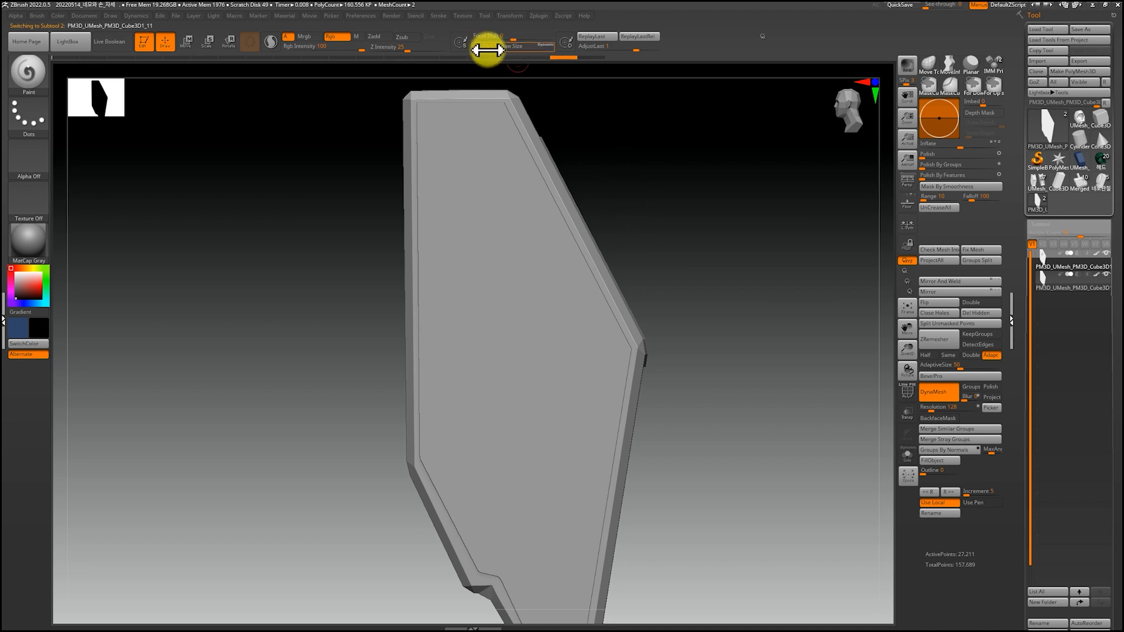
mouse_move(477, 163)
left_mouse_down()
mouse_move(467, 253)
mouse_move(502, 293)
mouse_move(522, 370)
left_mouse_up()
key("ctrl+z")
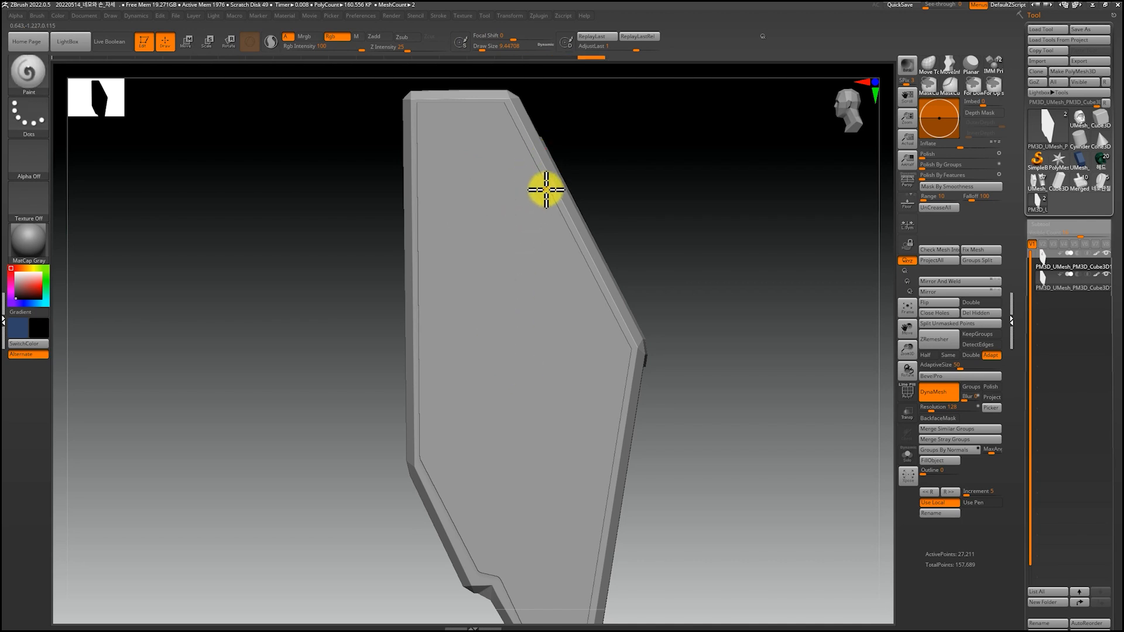
mouse_move(542, 185)
left_mouse_down()
mouse_move(461, 269)
mouse_move(486, 310)
left_mouse_up()
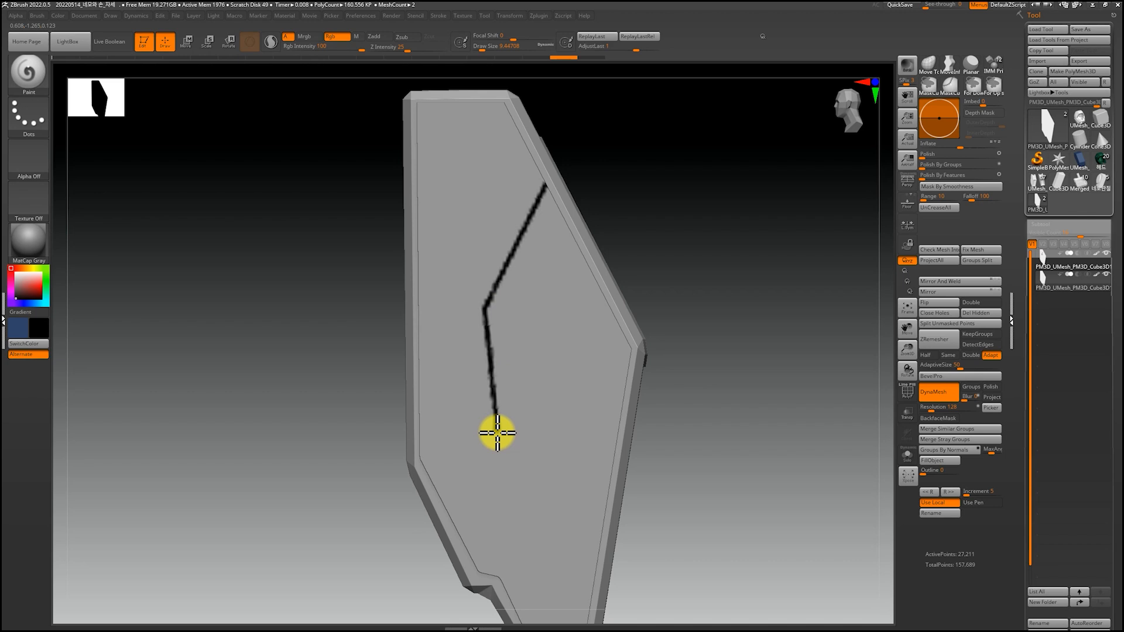
Paint black, angular panel division lines across the plate's face with a draw size of about 23.
left_click_drag(690, 453, 689, 454)
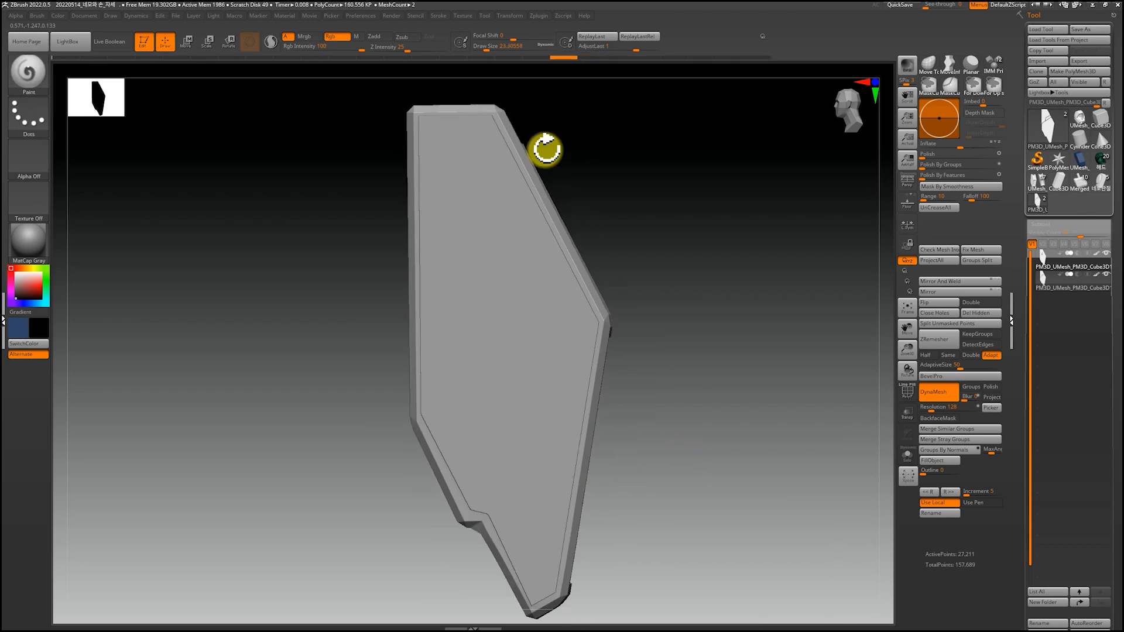
mouse_move(502, 198)
left_mouse_down()
mouse_move(524, 269)
mouse_move(575, 284)
left_mouse_up()
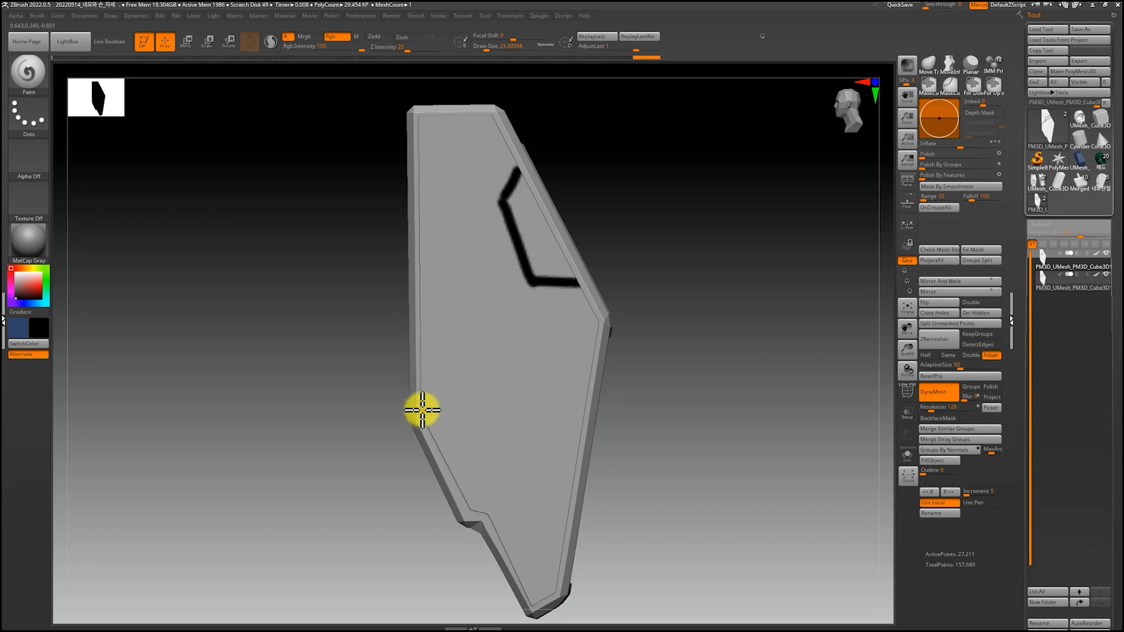
mouse_move(457, 412)
left_mouse_down()
mouse_move(494, 484)
mouse_move(472, 512)
left_mouse_up()
left_click_drag(531, 283, 540, 393)
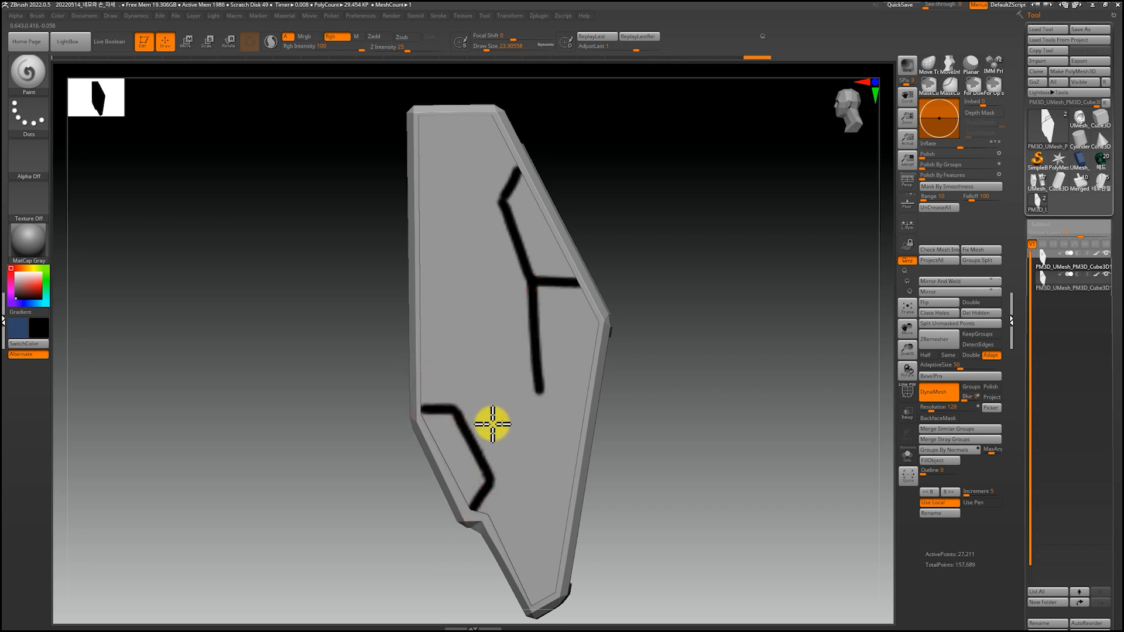
Try a diagonal KnifeCurve cut across the plate's upper part, starting at the painted line's top end.
left_click(29, 82, "ctrl+shift")
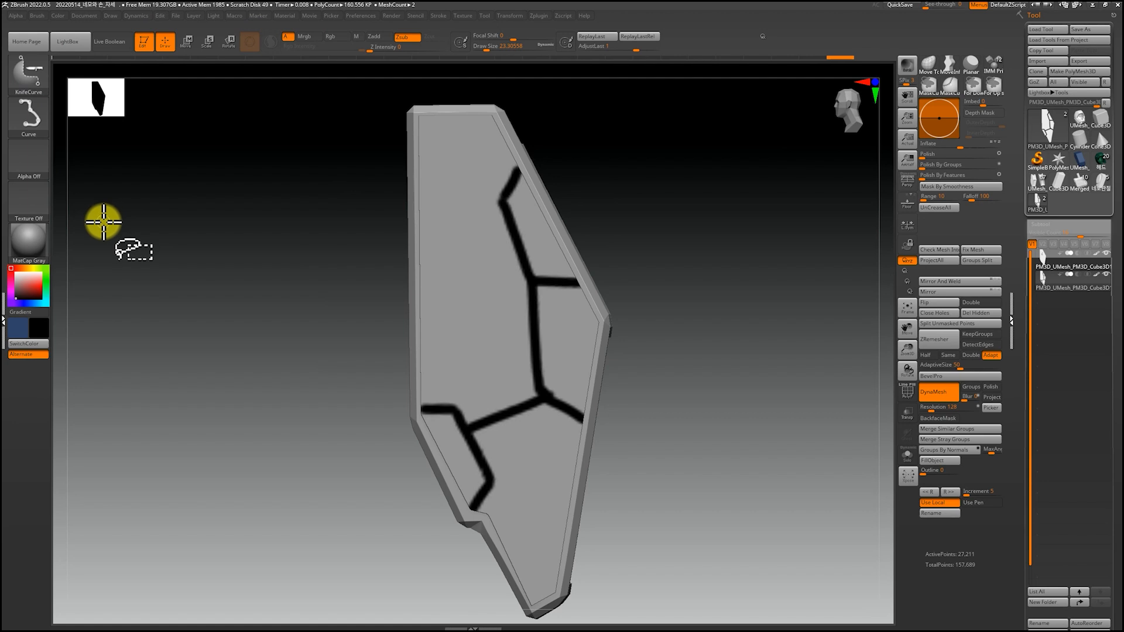
left_click(29, 71)
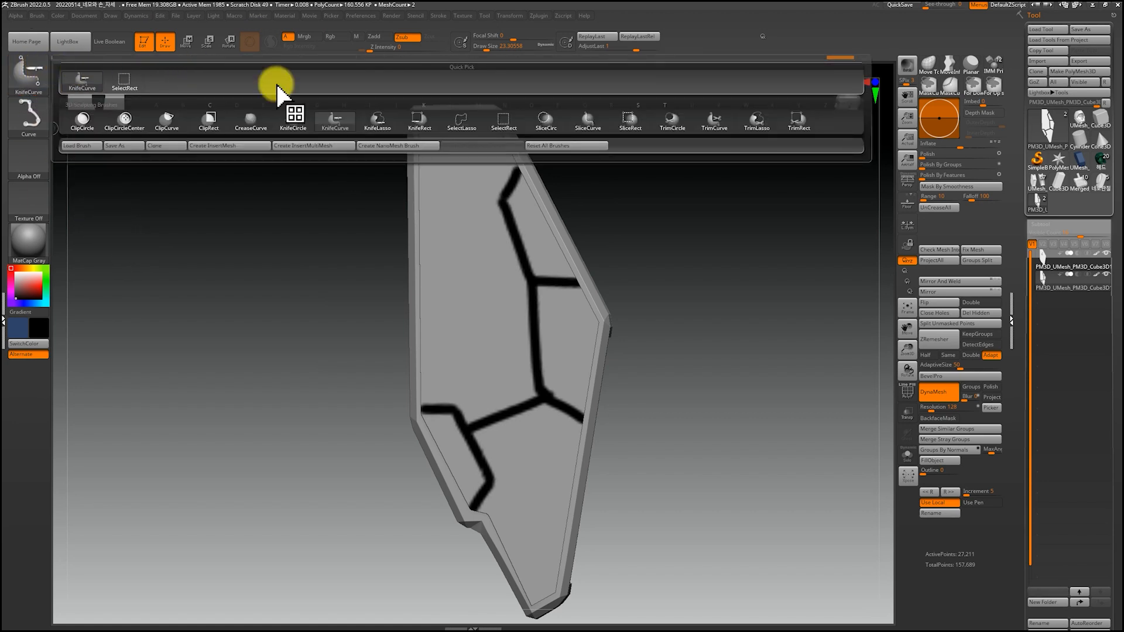
left_click(335, 124)
mouse_move(329, 255)
left_mouse_down()
mouse_move(603, 140)
mouse_move(577, 184)
left_mouse_up()
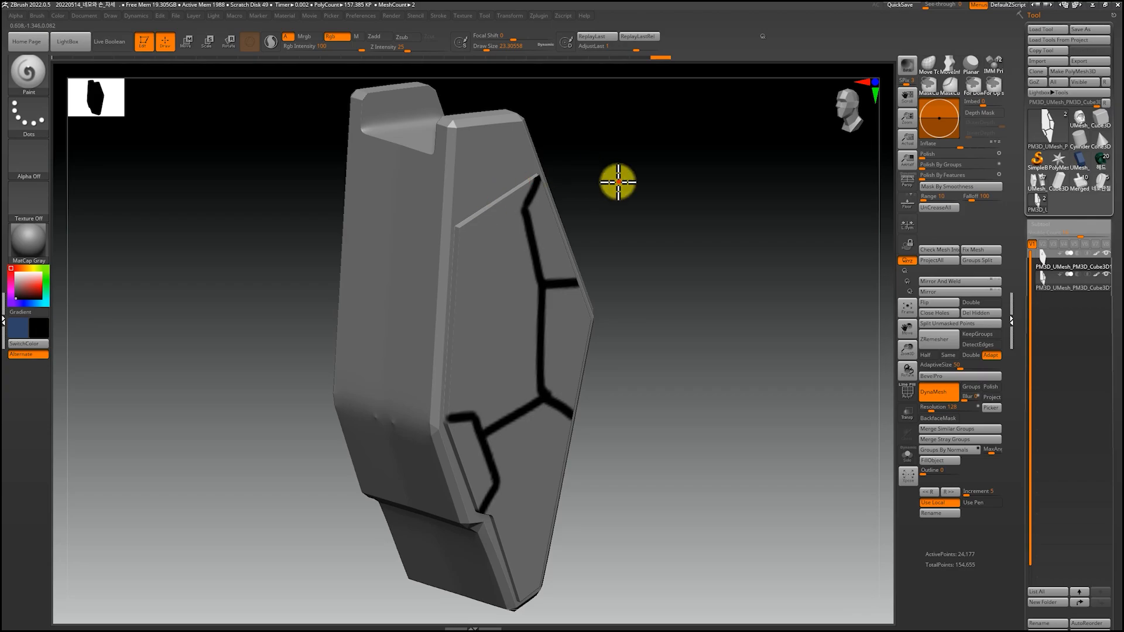
left_click_drag(619, 181, 615, 170)
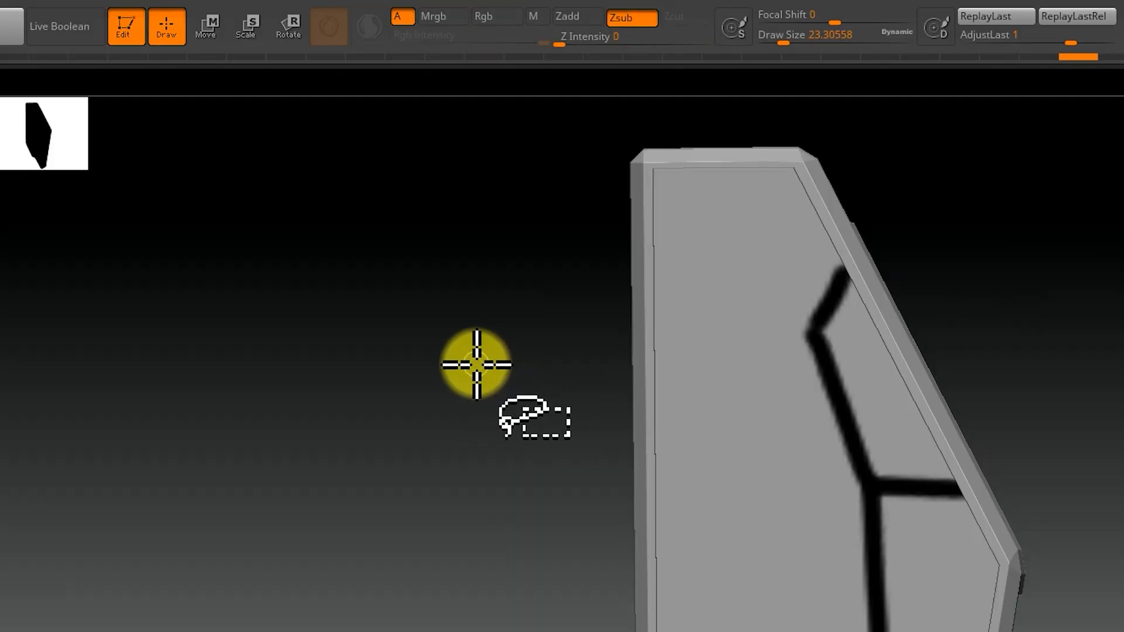
Turn on the BRadius option for the KnifeCurve brush.
key("ctrl+shift+space")
key("ctrl+shift+space")
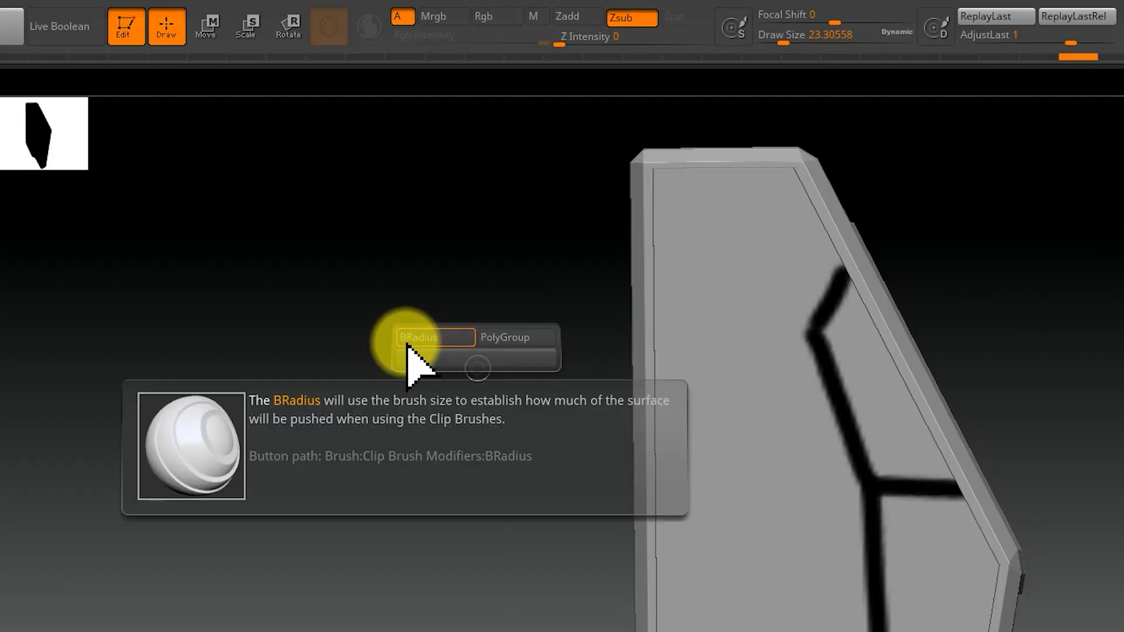
left_click(424, 336)
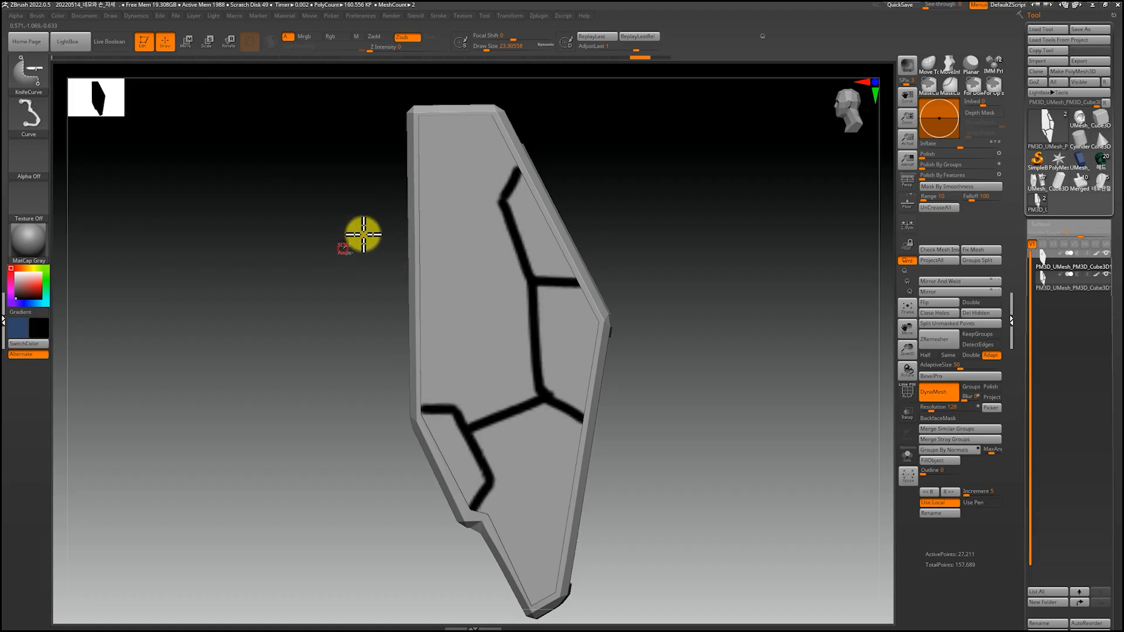
Try a diagonal KnifeCurve cut with BRadius across the plate's upper part, using a draw size of about 23.
left_click_drag(507, 423, 938, 213, "ctrl+shift")
mouse_move(579, 127)
left_mouse_down("ctrl+shift")
mouse_move(585, 114)
mouse_move(469, 196)
left_mouse_up("ctrl+shift")
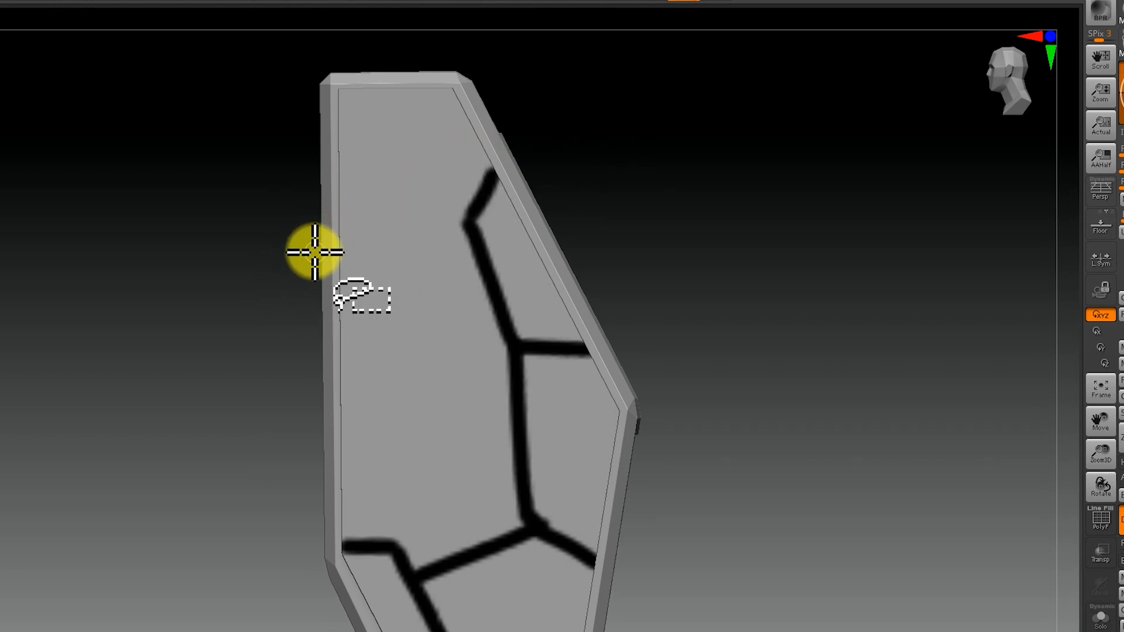
left_click_drag(258, 293, 566, 97, "ctrl+shift")
left_click_drag(615, 158, 626, 269)
left_click_drag(702, 196, 664, 421, "alt")
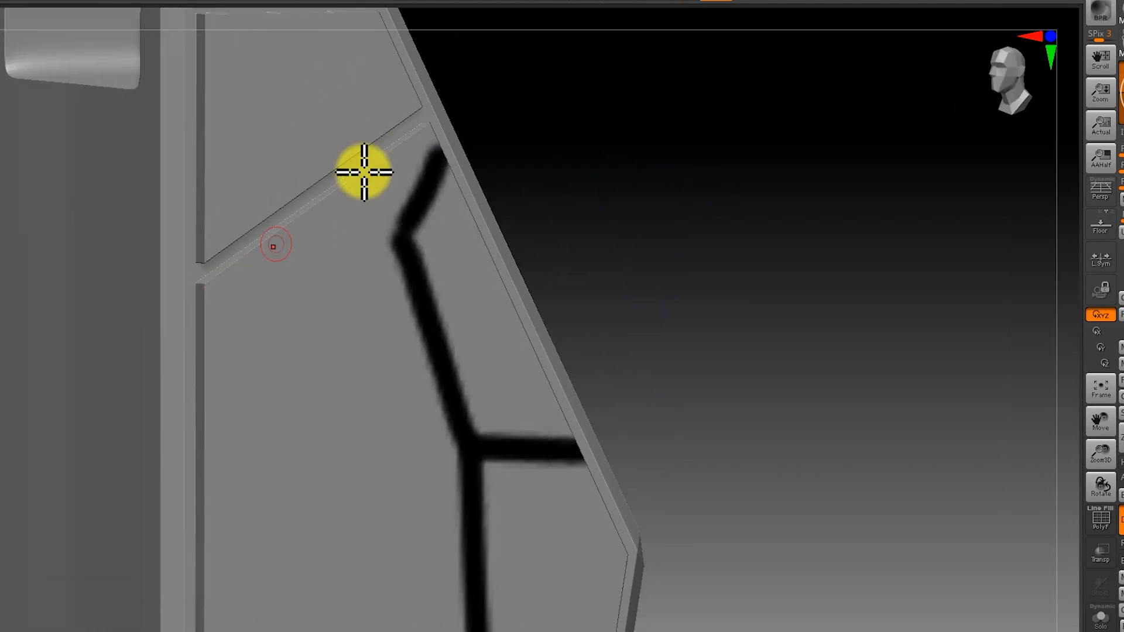
left_click_drag(663, 179, 657, 178)
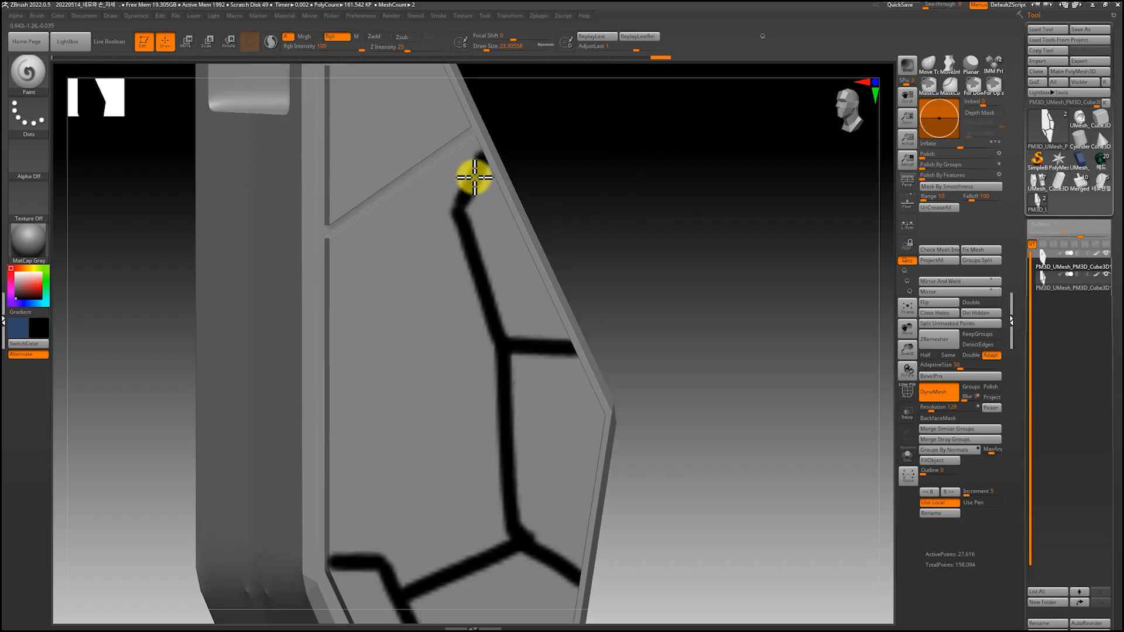
key("ctrl")
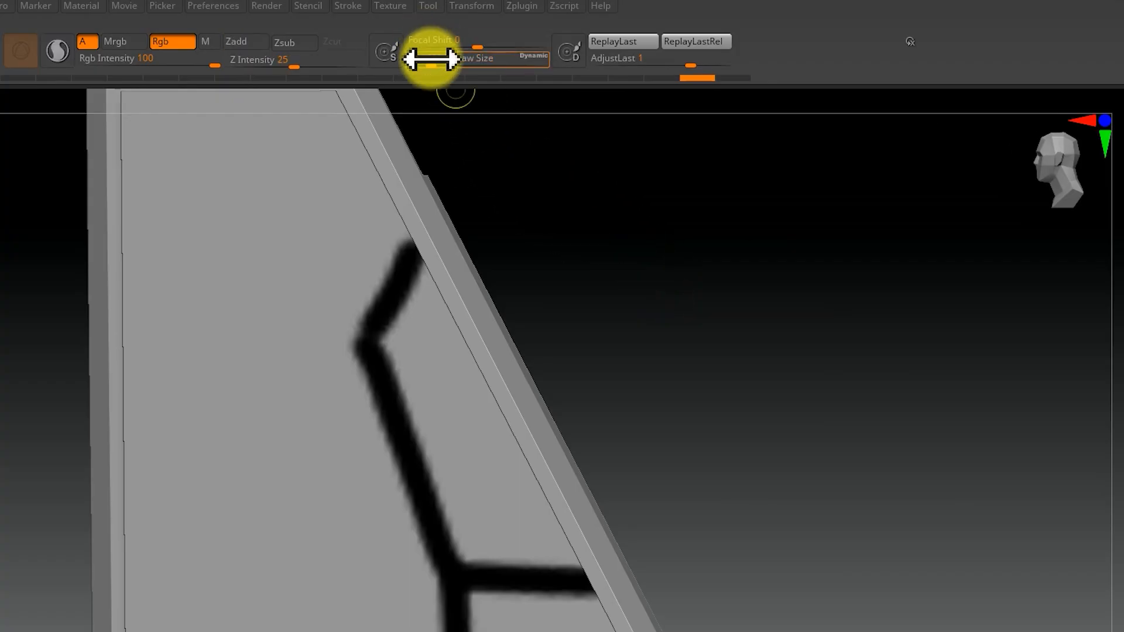
Reduce the draw size to about 10.5 and try the diagonal KnifeCurve cut across the plate's upper part, undoing the cut.
mouse_move(488, 50)
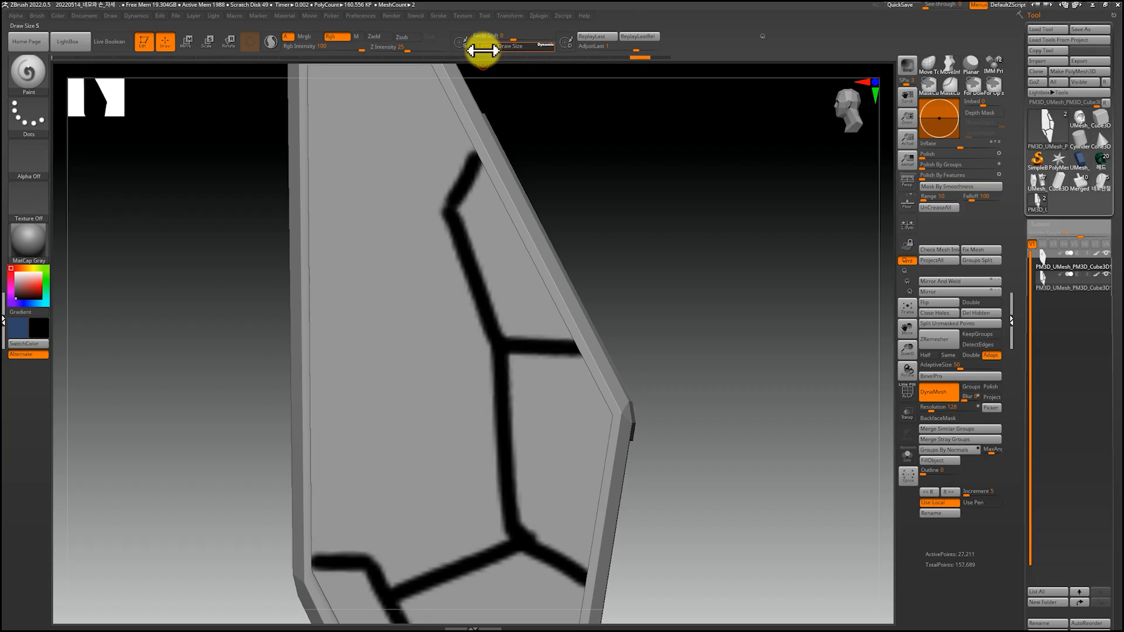
left_click_drag(250, 271, 542, 97, "ctrl+shift")
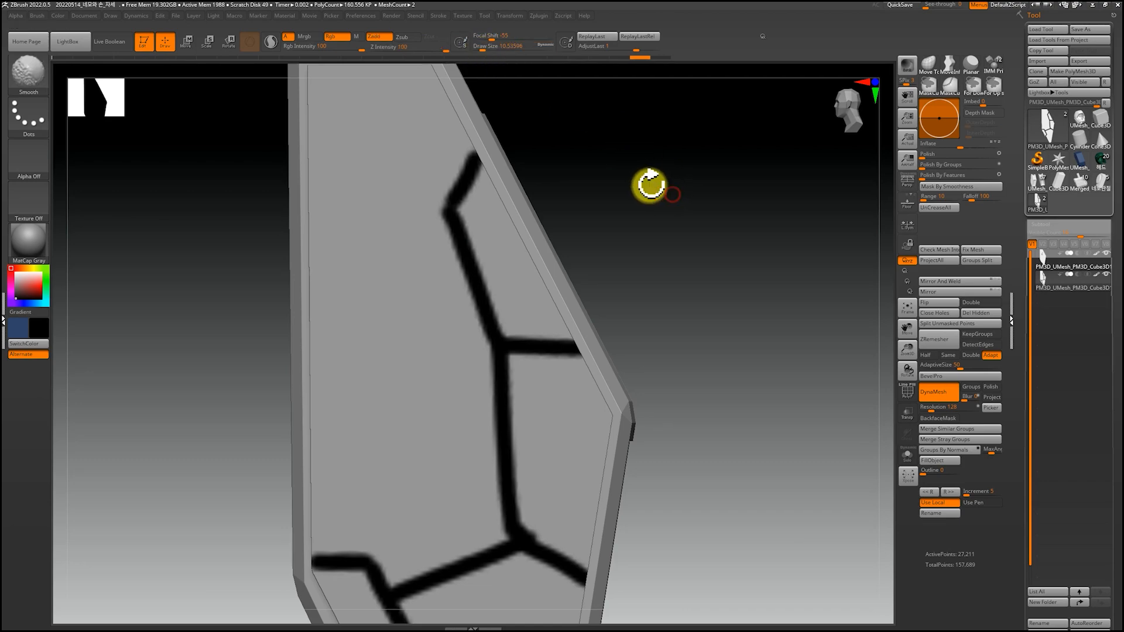
left_click_drag(783, 168, 781, 168, "ctrl+shift")
left_click_drag(871, 198, 989, 111)
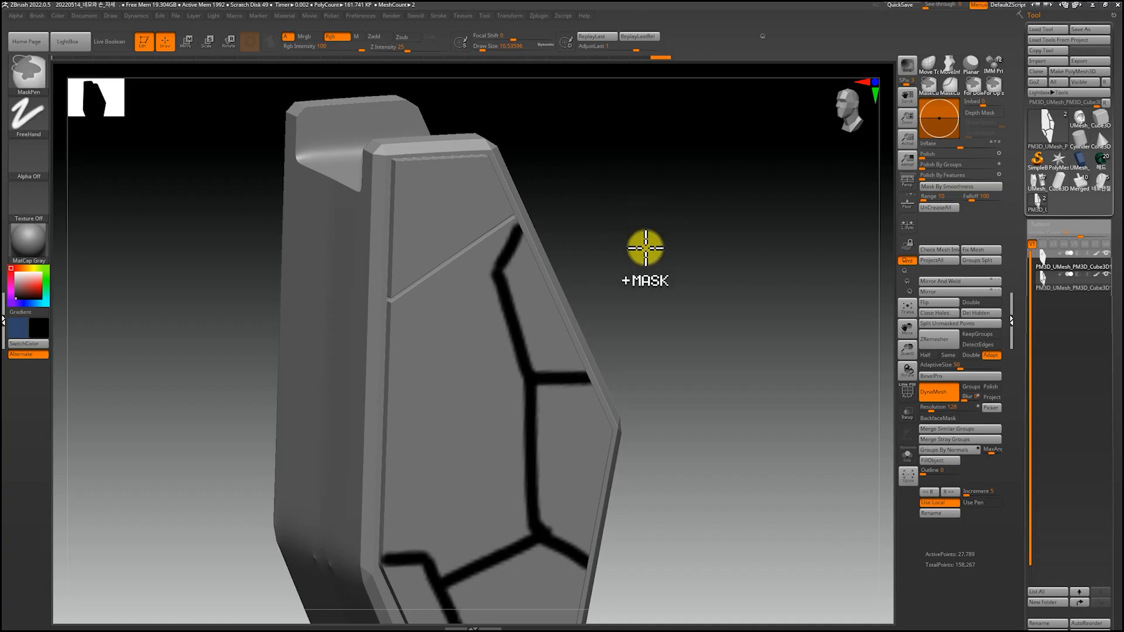
key("ctrl+z")
Cut a KnifeCurve groove along the painted line around the plate's upper-right panel, ending past the right edge.
left_click_drag(648, 247, 643, 234, "shift")
left_click_drag(568, 147, 502, 266, "ctrl+shift")
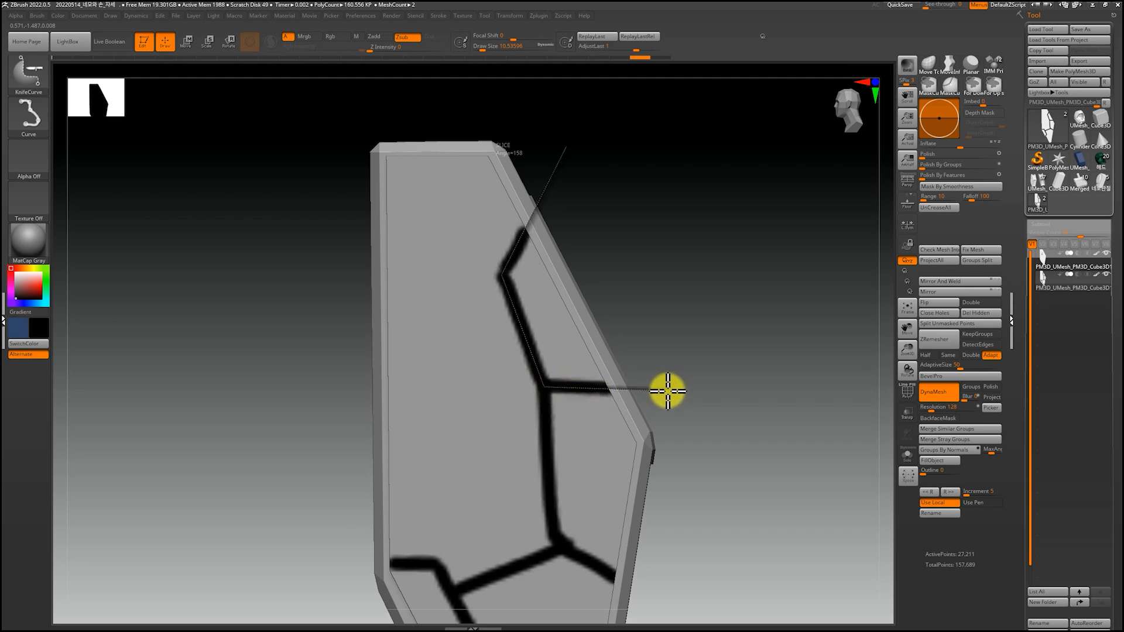
left_click_drag(667, 391, 662, 387, "ctrl+shift")
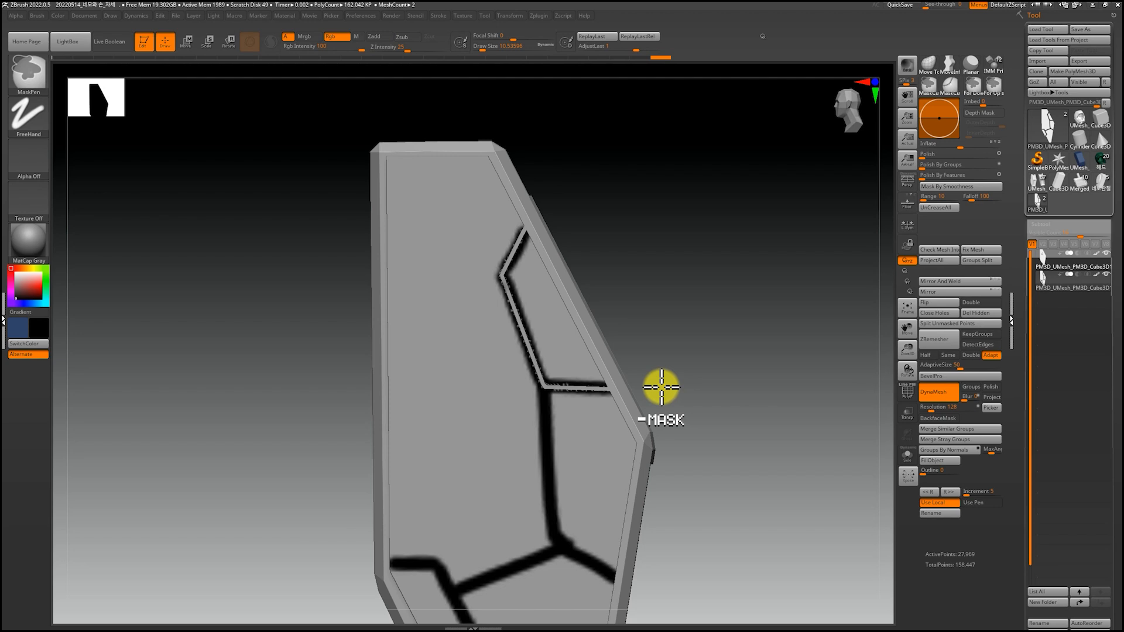
Cut along the painted line around the plate's lower-left panel with KnifeCurve, starting outside the left edge.
mouse_move(730, 321)
left_mouse_down()
mouse_move(748, 293)
mouse_move(738, 329)
mouse_move(665, 231)
left_mouse_up()
left_click_drag(630, 328, 354, 329)
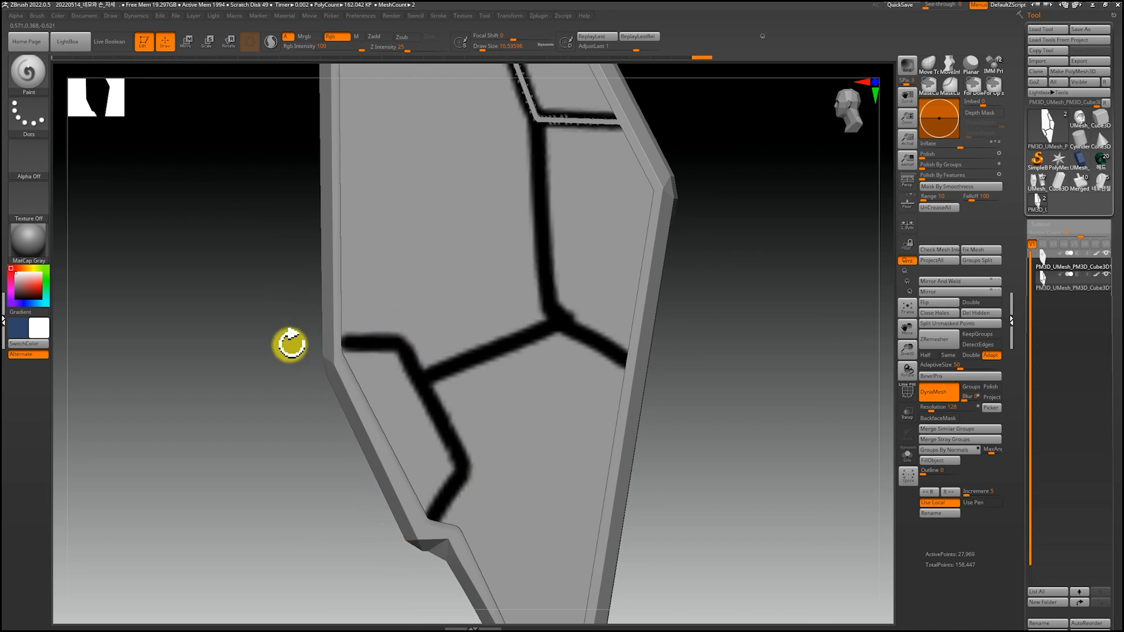
key("ctrl+shift")
left_click_drag(284, 336, 404, 345, "ctrl+shift")
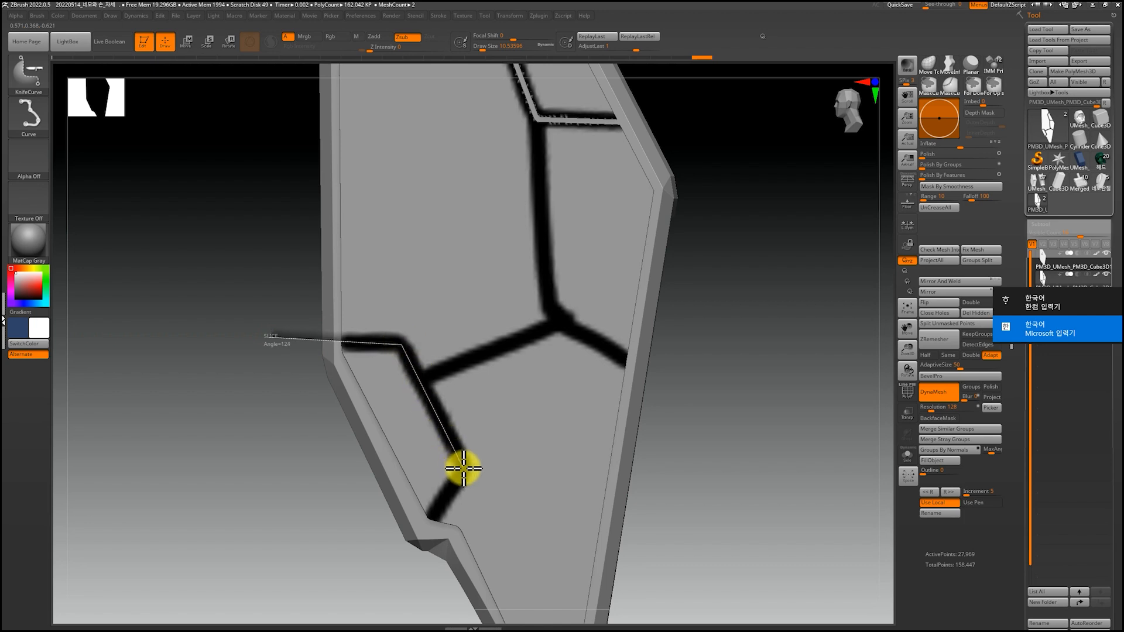
left_click_drag(387, 583, 391, 588, "ctrl+shift")
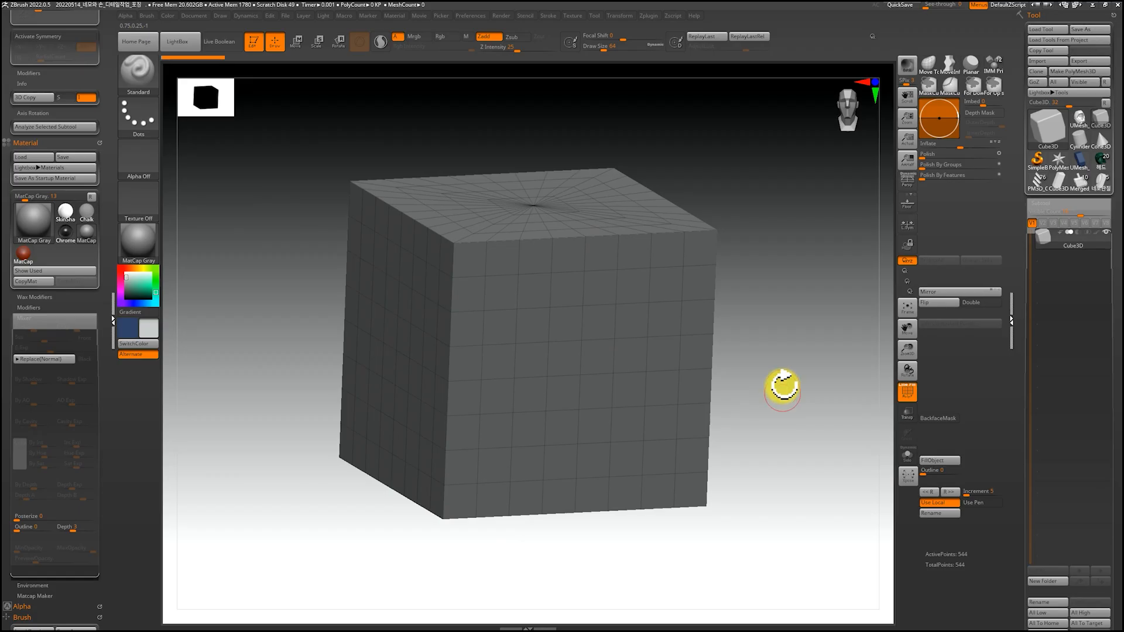
Carve a straight diagonal DamStandard groove across the cube's front face with a draw size of about 59.
left_click_drag(856, 407, 866, 420)
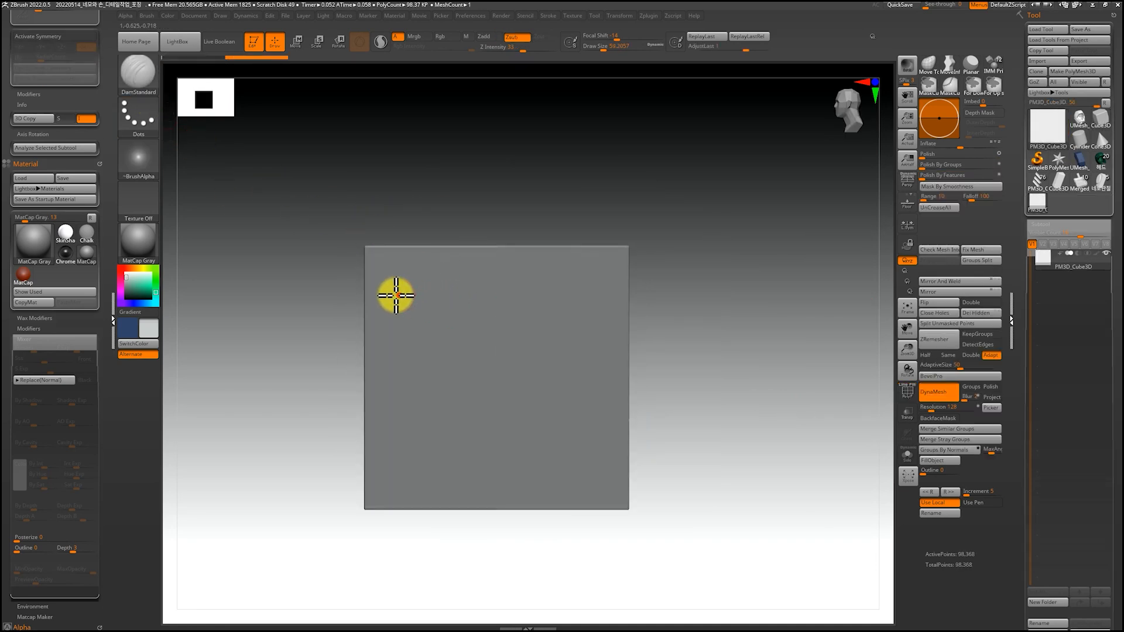
mouse_move(396, 296)
left_mouse_down()
mouse_move(522, 384)
mouse_move(540, 492)
mouse_move(756, 438)
left_mouse_up()
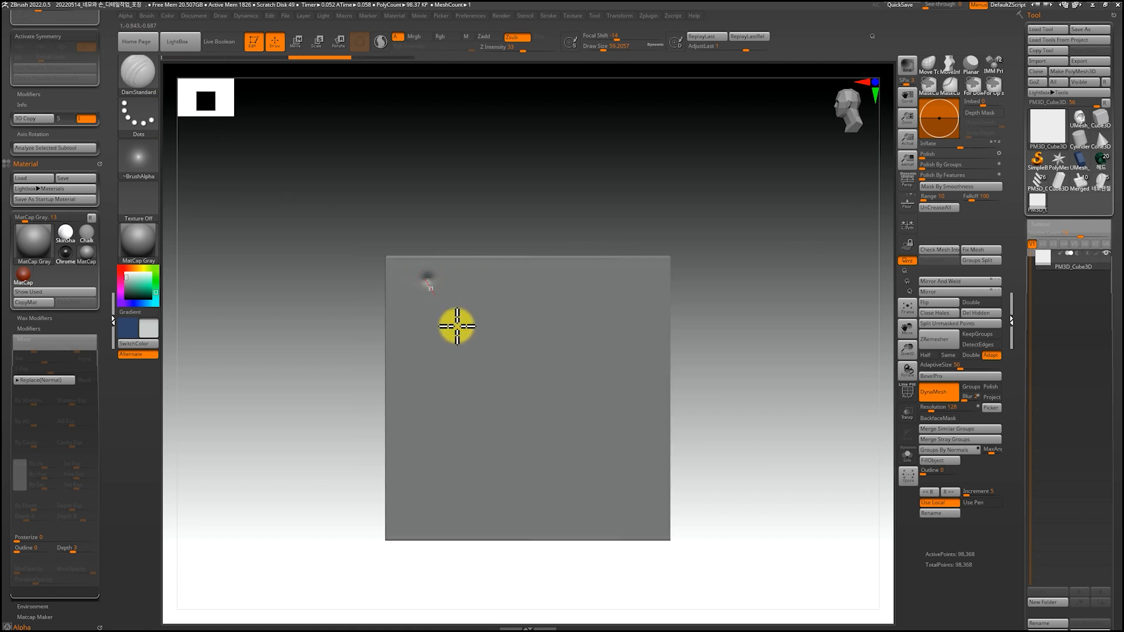
left_click_drag(458, 326, 495, 363)
key("ctrl+z")
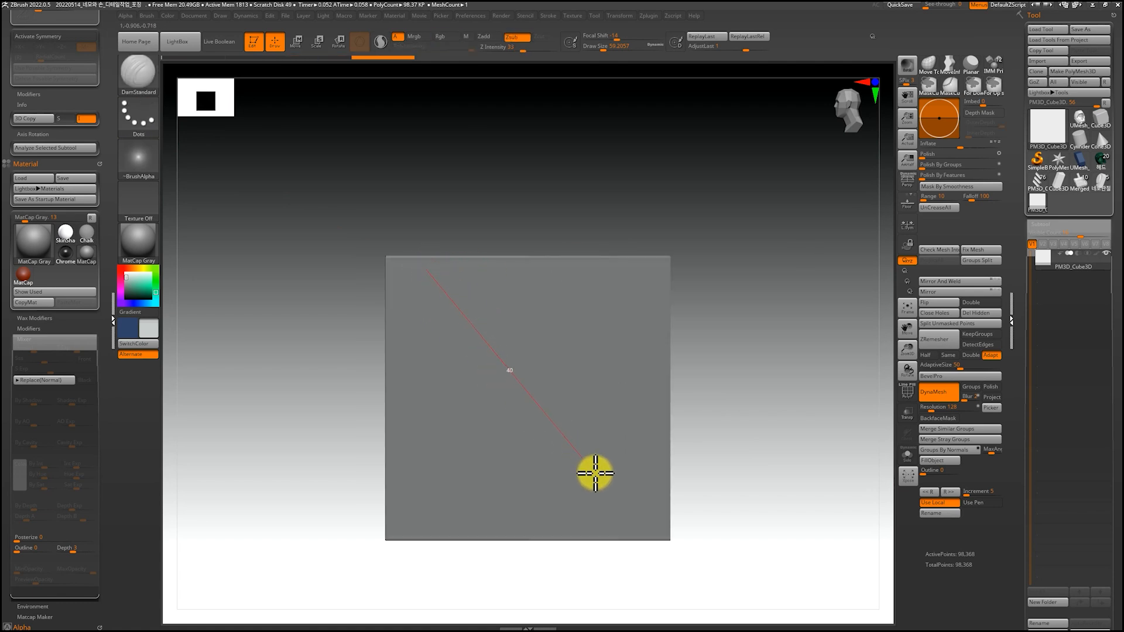
left_click_drag(595, 473, 595, 473)
left_click_drag(737, 403, 805, 355)
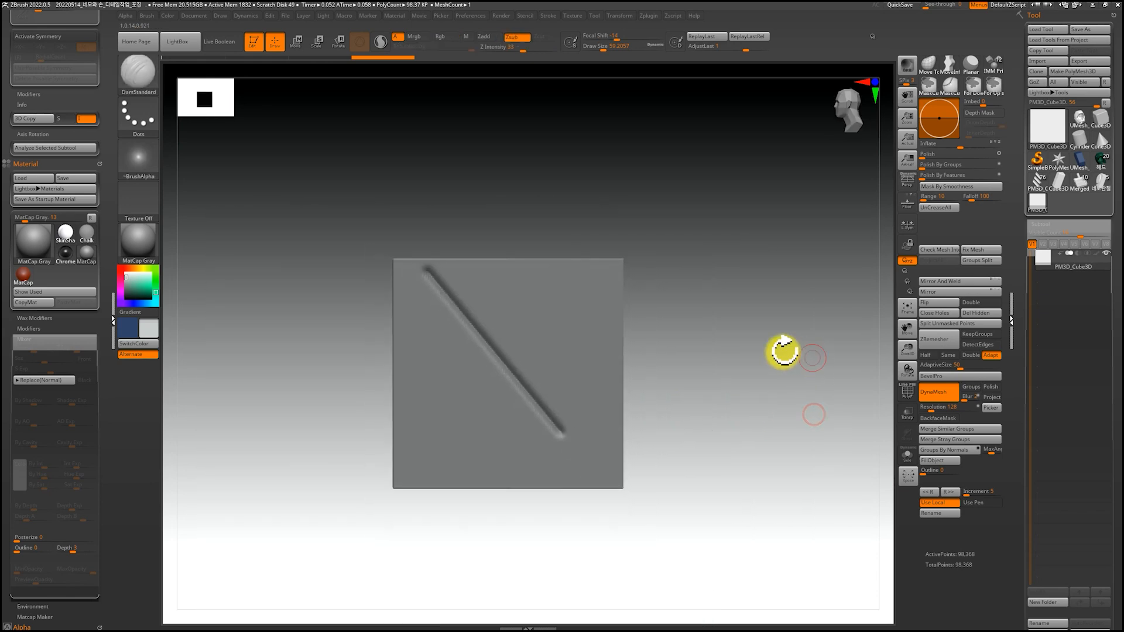
Examine the groove on the cube with perspective on and with the PolyFrame displayed.
key("p")
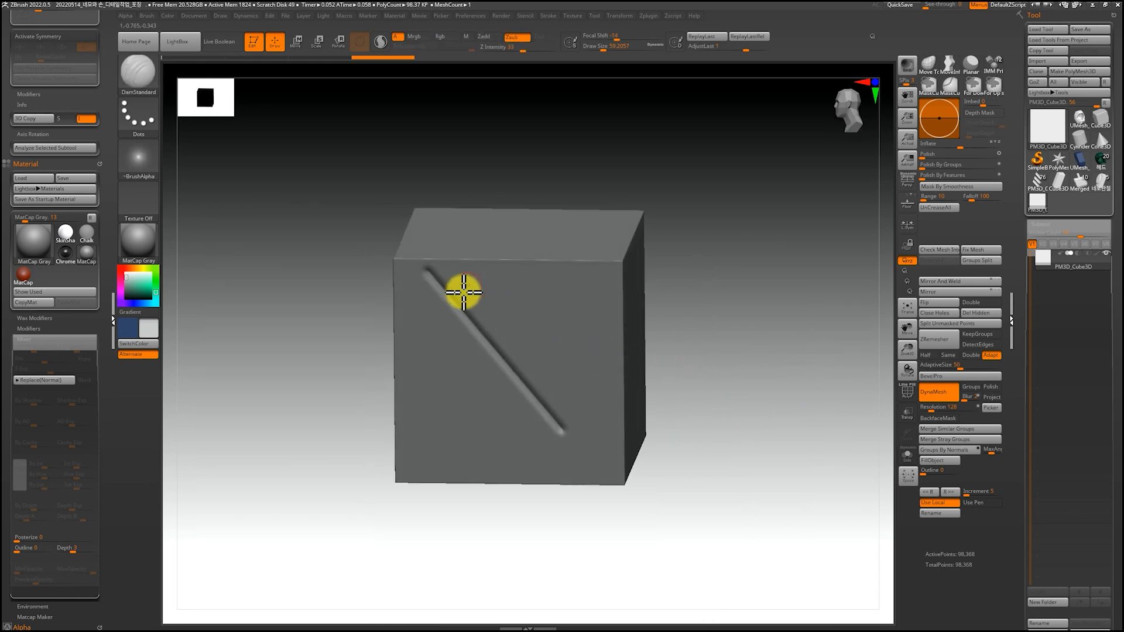
key("p")
key("shift+f")
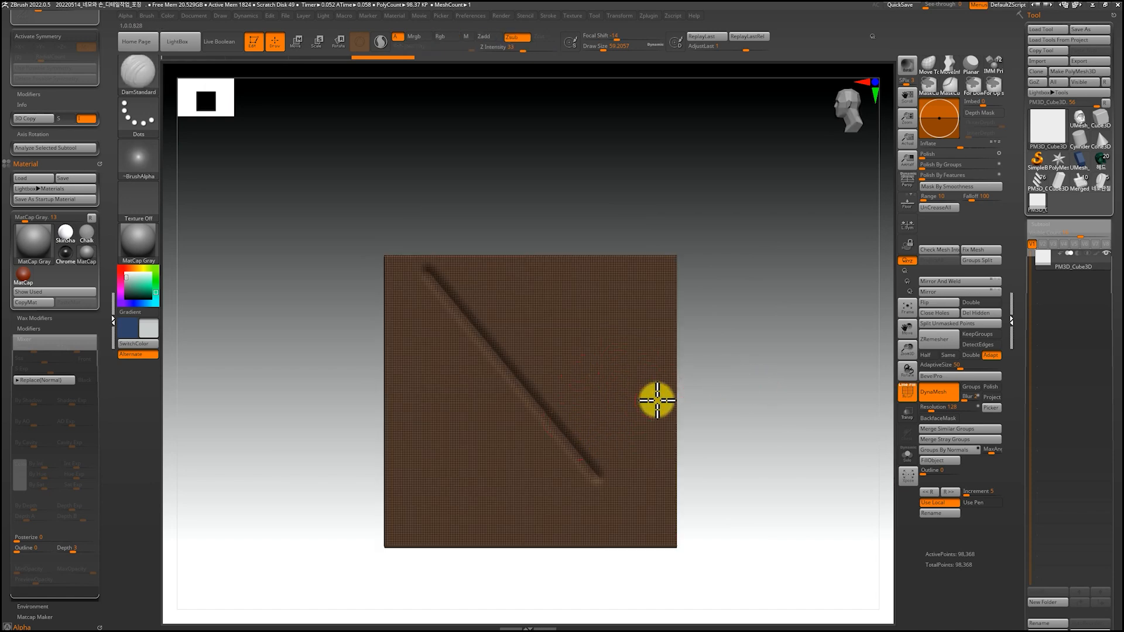
key("shift+f")
left_click_drag(768, 399, 763, 365, "alt")
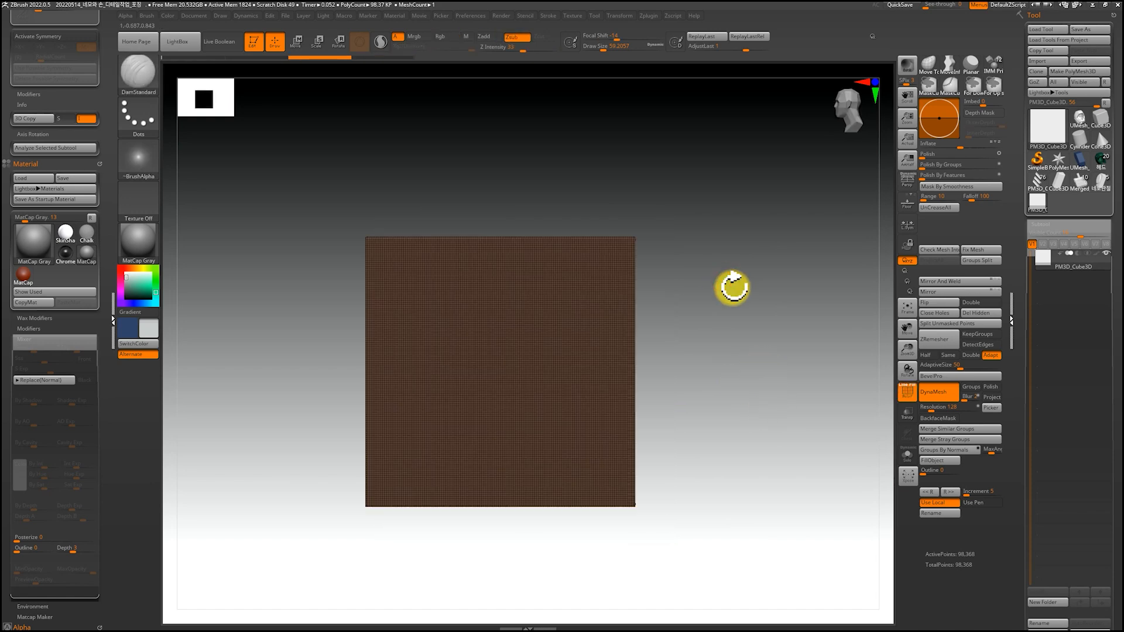
Try freehand looping DamStandard strokes on the cube's front face, undoing each one.
left_click_drag(733, 288, 736, 297)
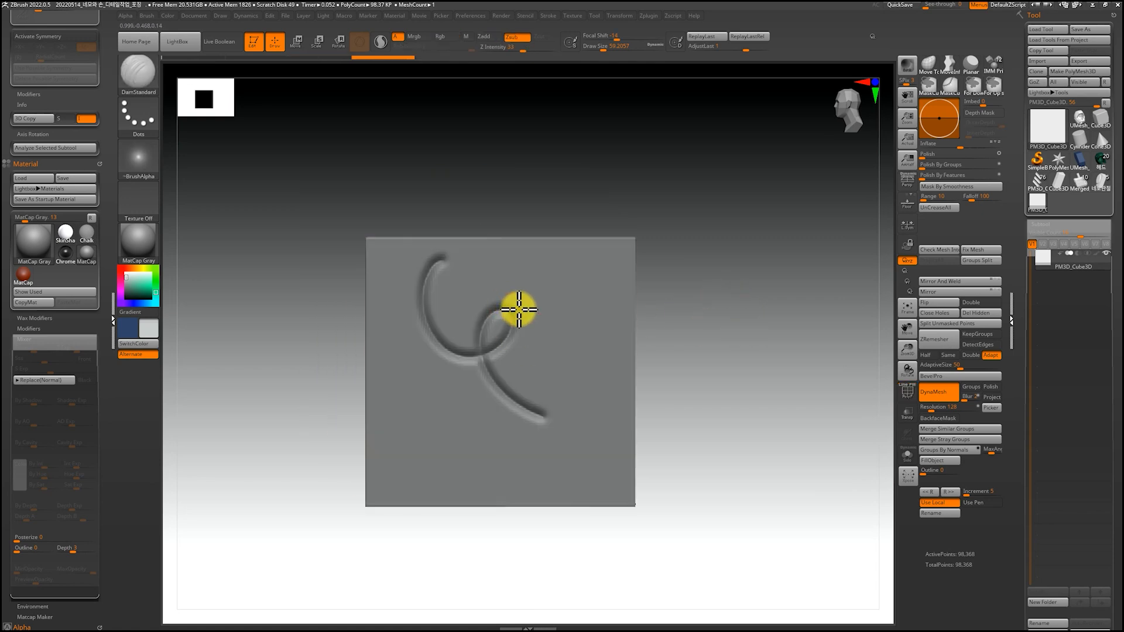
key("ctrl+z")
mouse_move(524, 269)
left_mouse_down()
mouse_move(487, 376)
mouse_move(555, 428)
mouse_move(624, 414)
left_mouse_up()
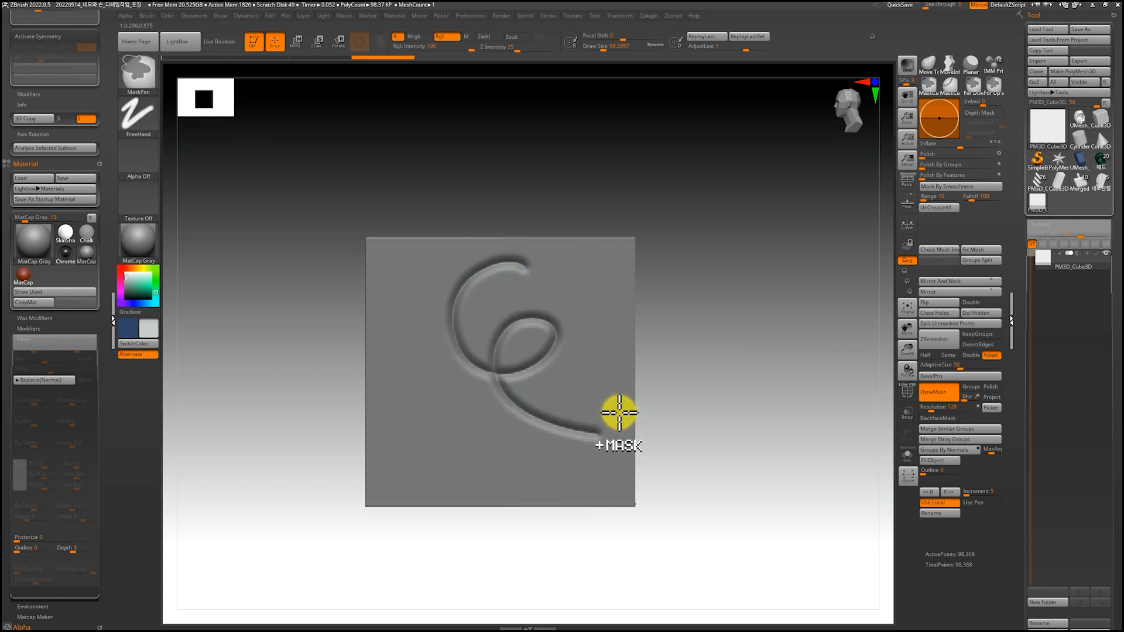
key("ctrl+z")
Select the SliceCurve brush, display the PolyFrame and turn on the brush's BRadius option.
key("ctrl+shift")
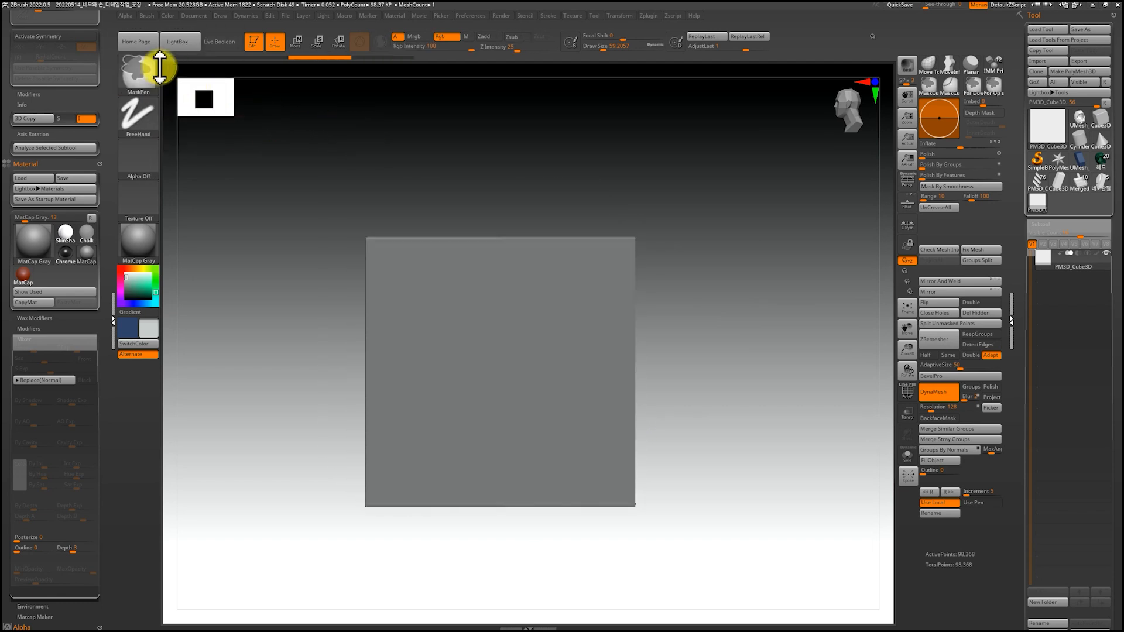
left_click(140, 74)
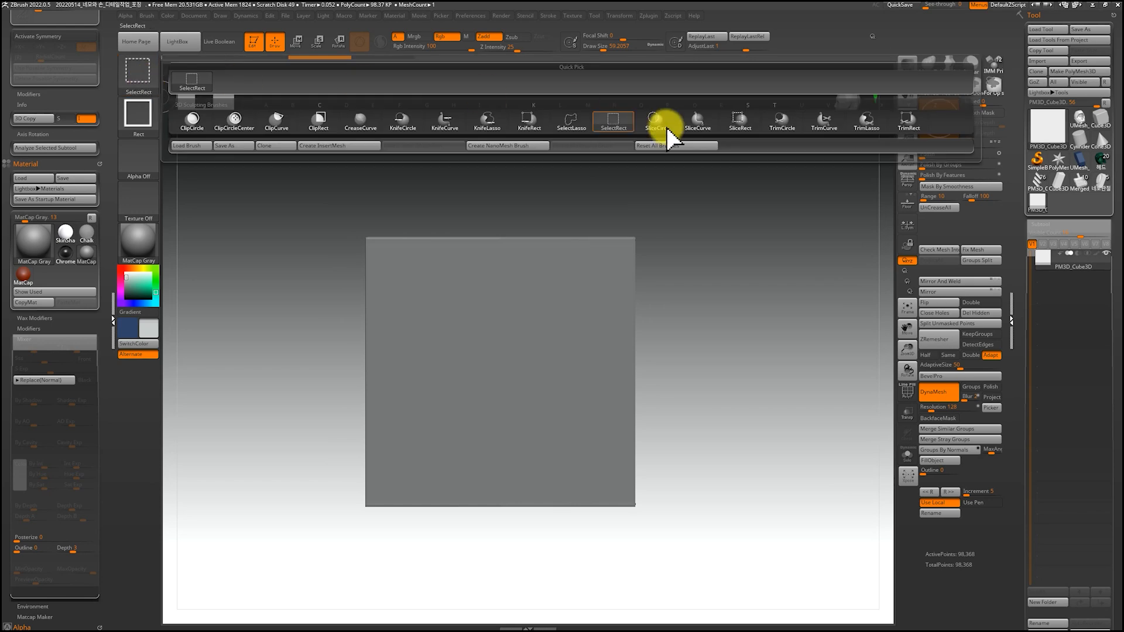
left_click(709, 128)
key("ctrl+shift")
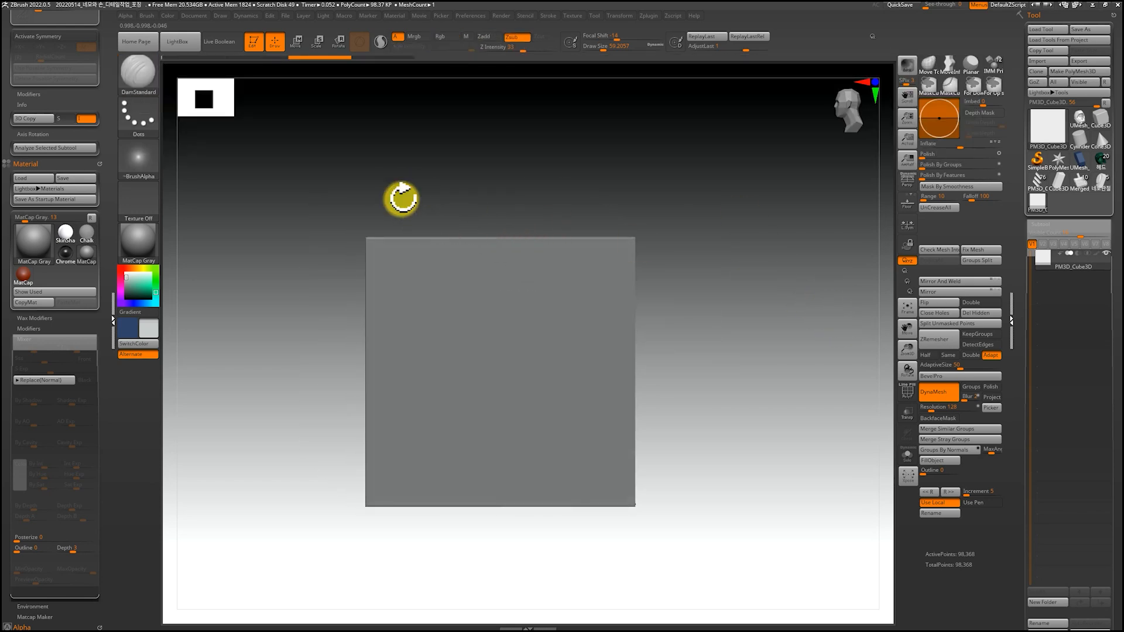
key("shift+f")
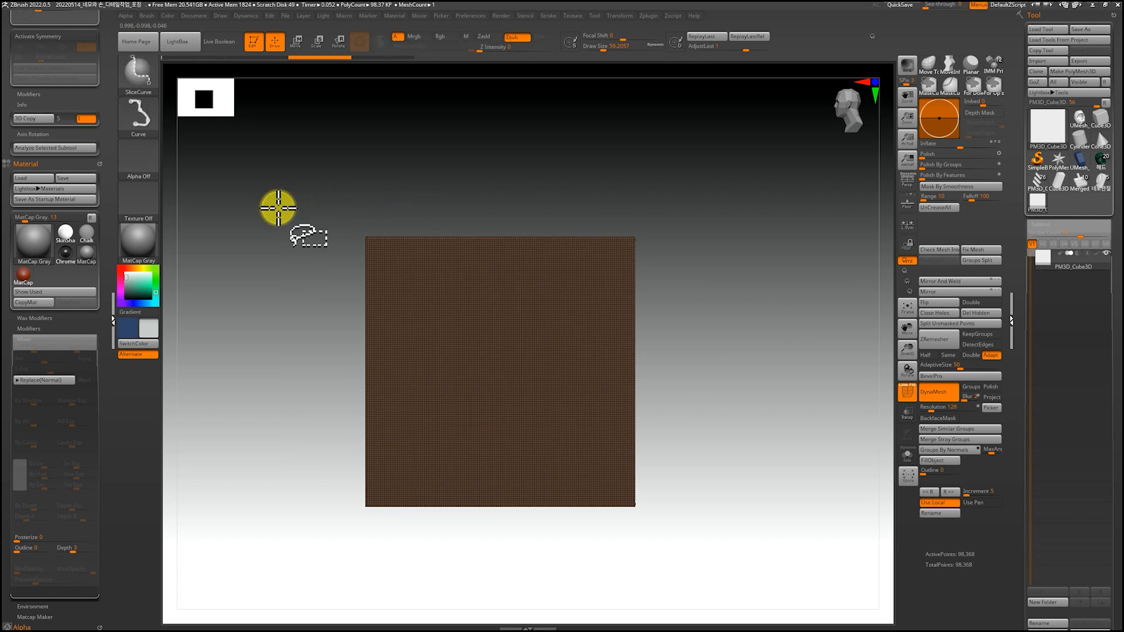
key("ctrl+shift+space")
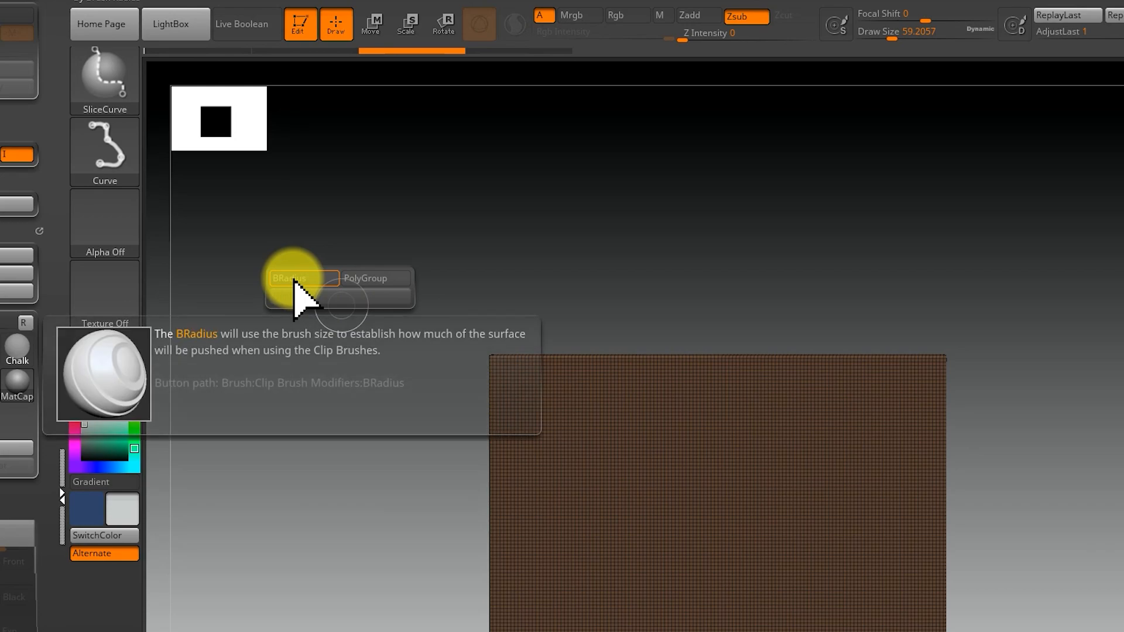
left_click(296, 280)
Try a near-vertical SliceCurve cut with BRadius through the cube's middle, using a draw size of about 59.
left_click_drag(495, 158, 535, 535, "ctrl+shift")
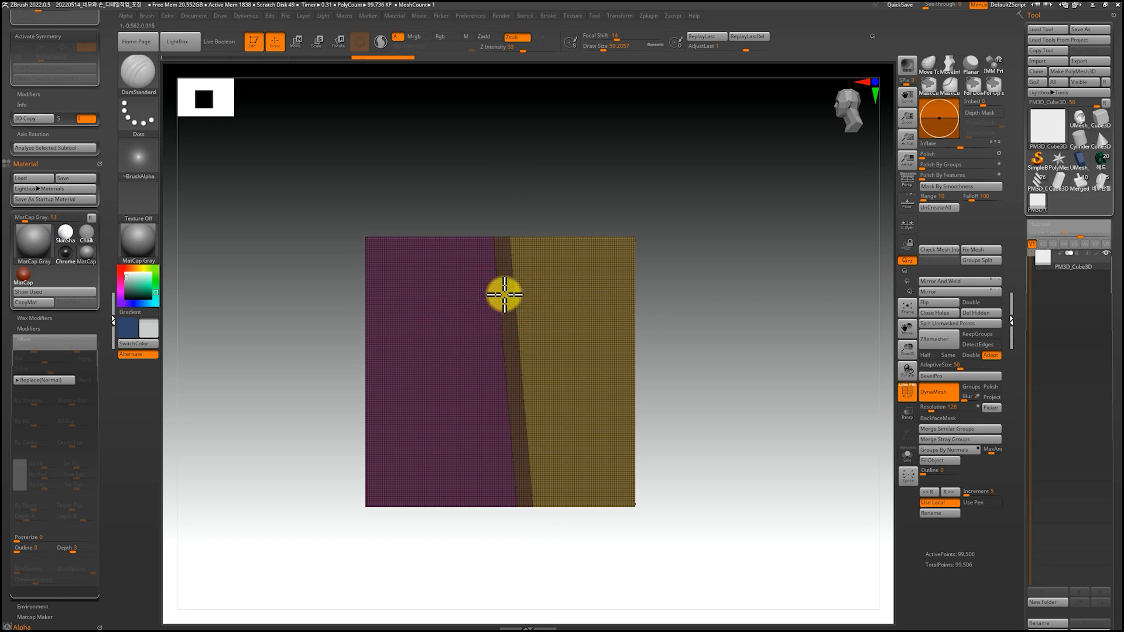
right_click_drag(503, 293, 489, 309)
right_click_drag(609, 344, 730, 316, "shift")
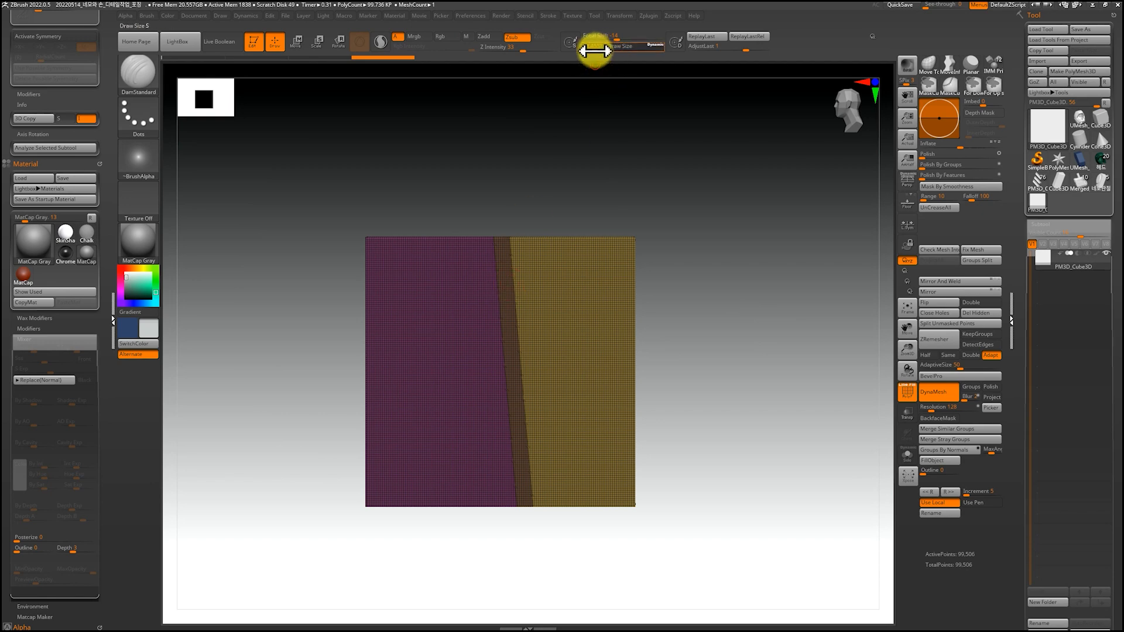
key("ctrl")
key("ctrl+z")
Try a near-vertical SliceCurve cut through the cube with the draw size reduced to about 10.5, inspecting the narrow polygroup band.
left_click_drag(481, 165, 526, 617, "ctrl+shift")
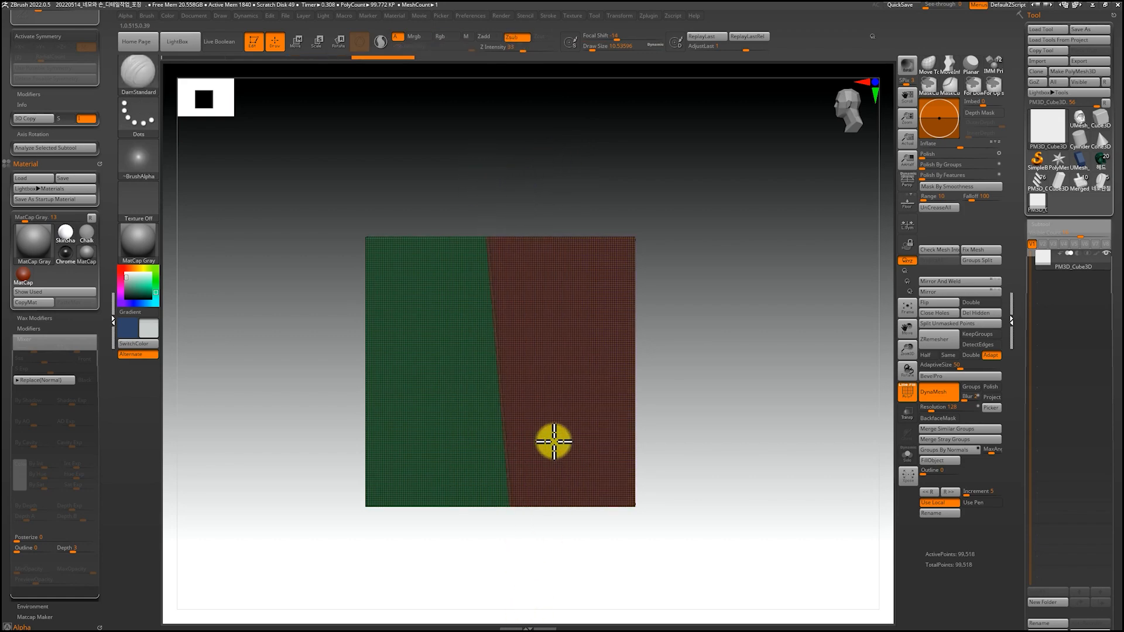
left_click_drag(694, 384, 712, 607, "alt")
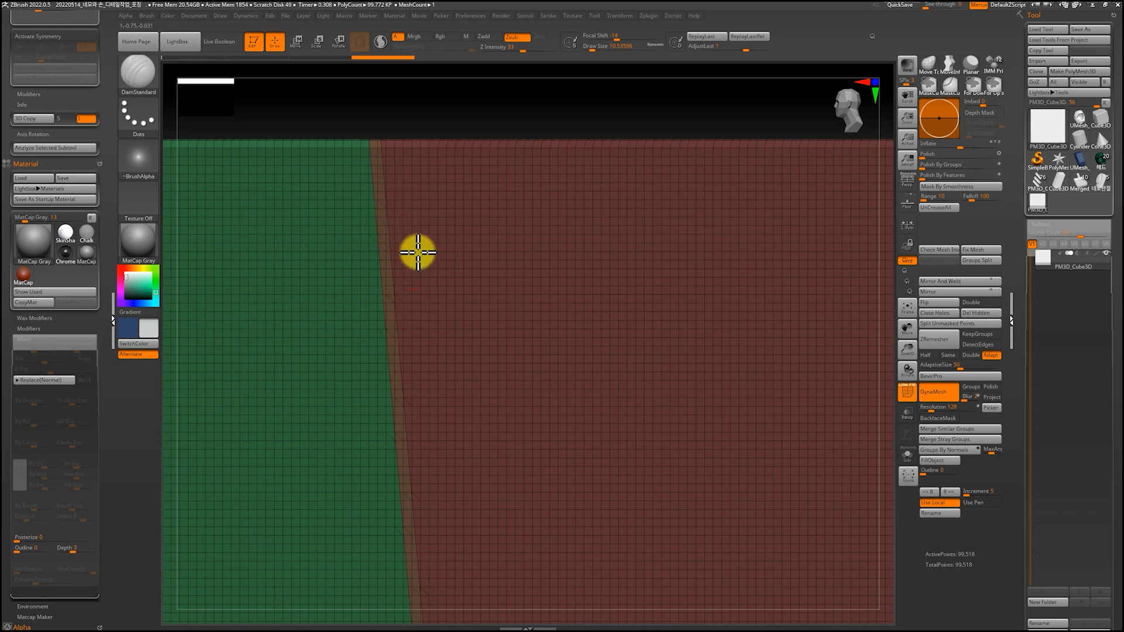
key("f")
key("f")
key("ctrl+z")
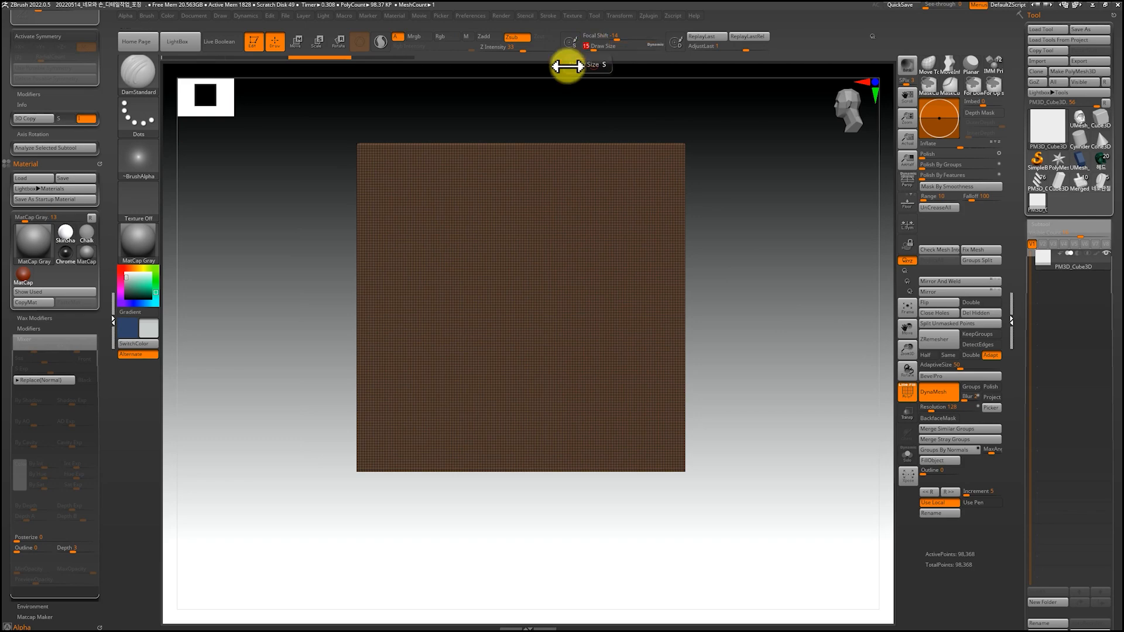
Slice the cube near-vertically through its middle with SliceCurve and BRadius, using a draw size of 15.
left_click_drag(555, 109, 513, 487, "ctrl+shift")
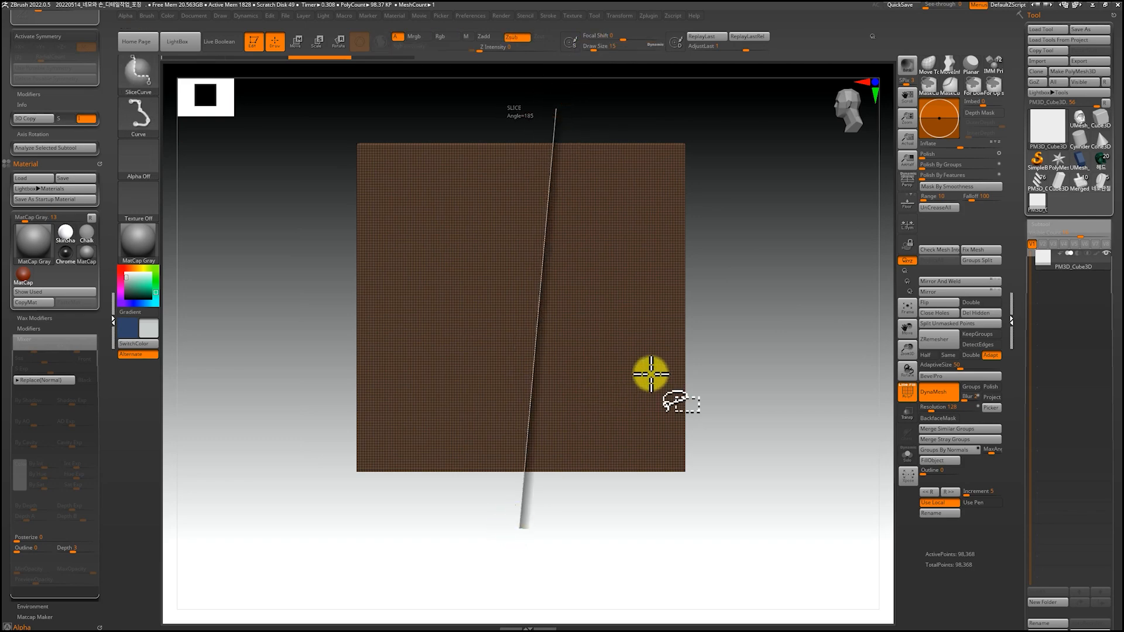
left_click_drag(730, 369, 744, 357)
left_click_drag(735, 206, 784, 455, "shift")
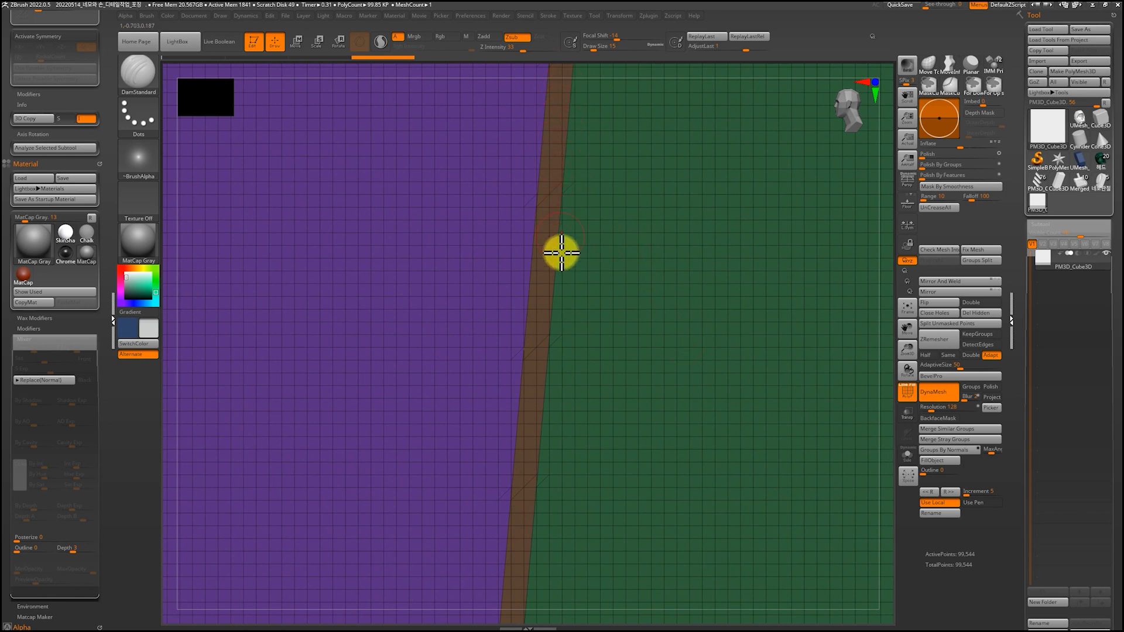
Mask every polygroup of the sliced cube except its narrow middle band, with the Move gizmo placed on that band.
key("f")
left_click_drag(837, 287, 331, 320, "shift")
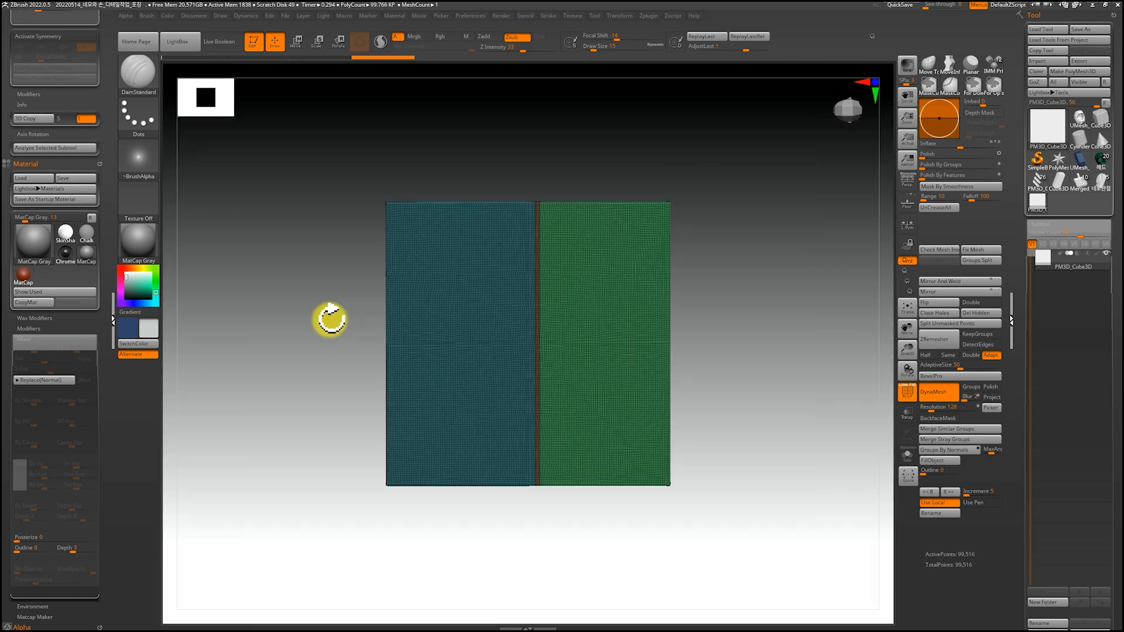
key("w")
right_click_drag(772, 350, 776, 396)
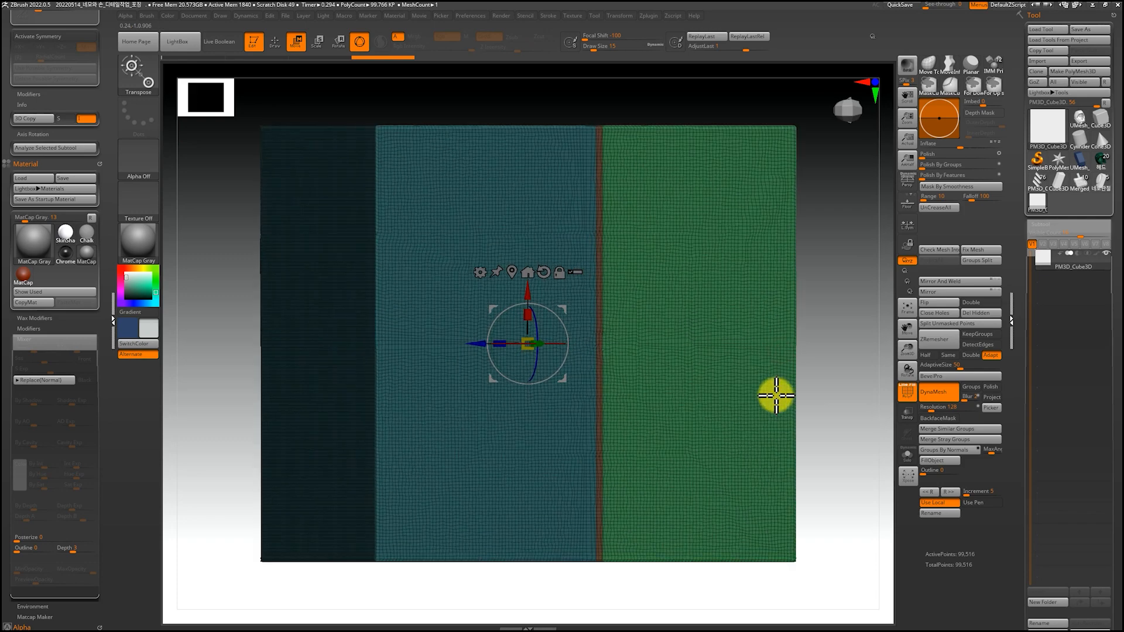
left_click(599, 312, "ctrl")
right_click_drag(830, 332, 812, 302, "ctrl")
right_click_drag(812, 302, 711, 259, "shift")
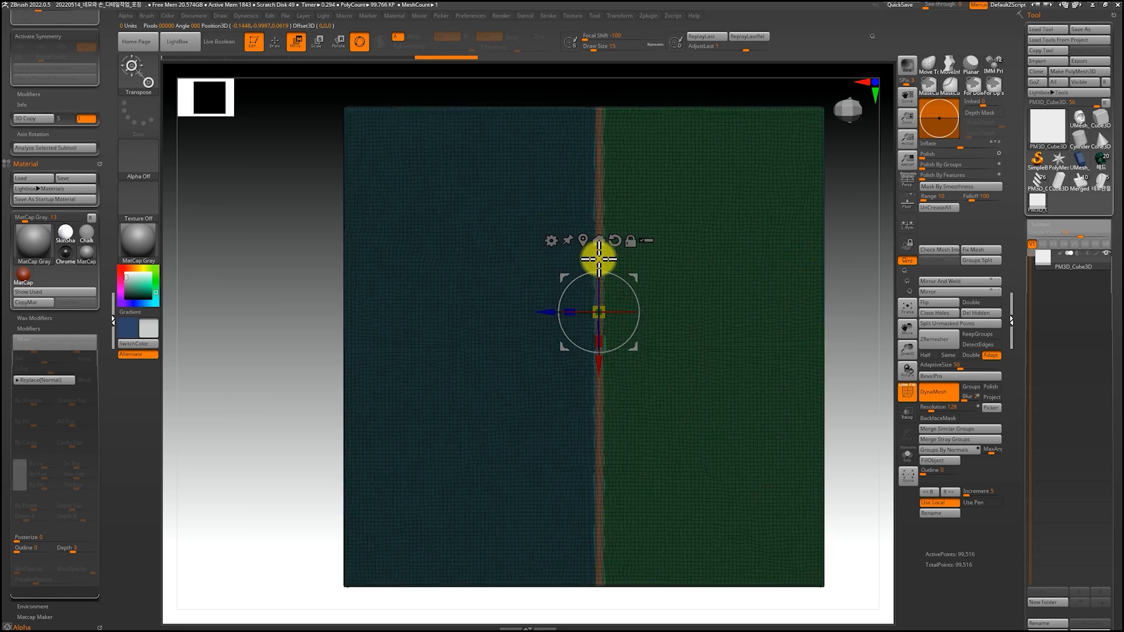
Try to push the cube's whole unmasked band inward from the front face and inspect its opposite side.
left_click_drag(882, 368, 566, 306)
right_click_drag(542, 317, 729, 300)
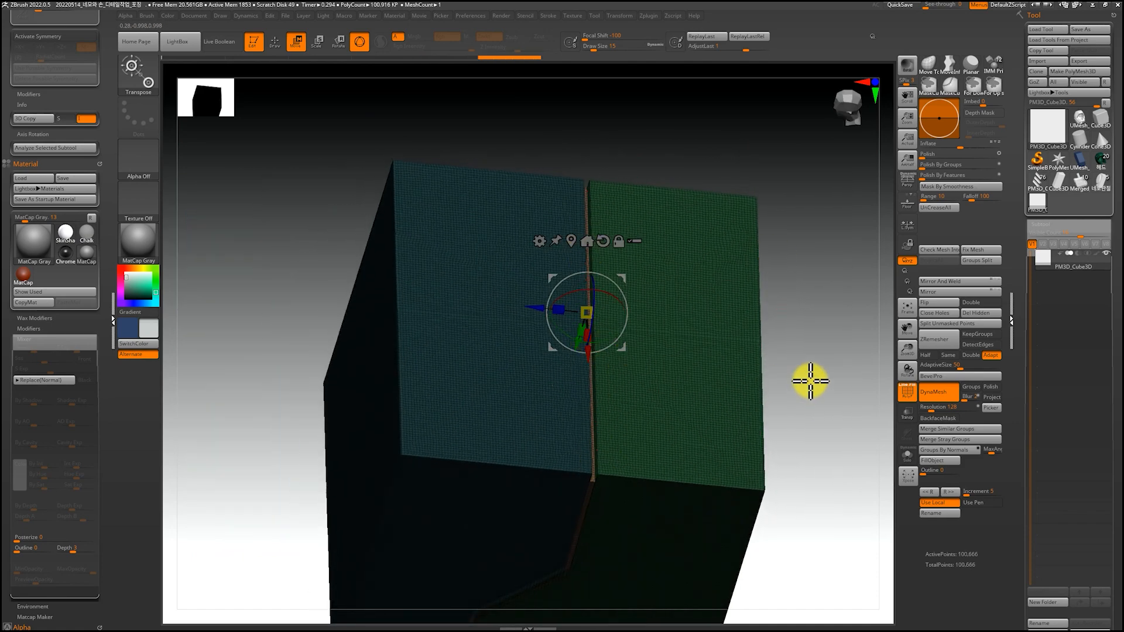
right_click_drag(830, 355, 448, 369)
right_click_drag(715, 554, 566, 190)
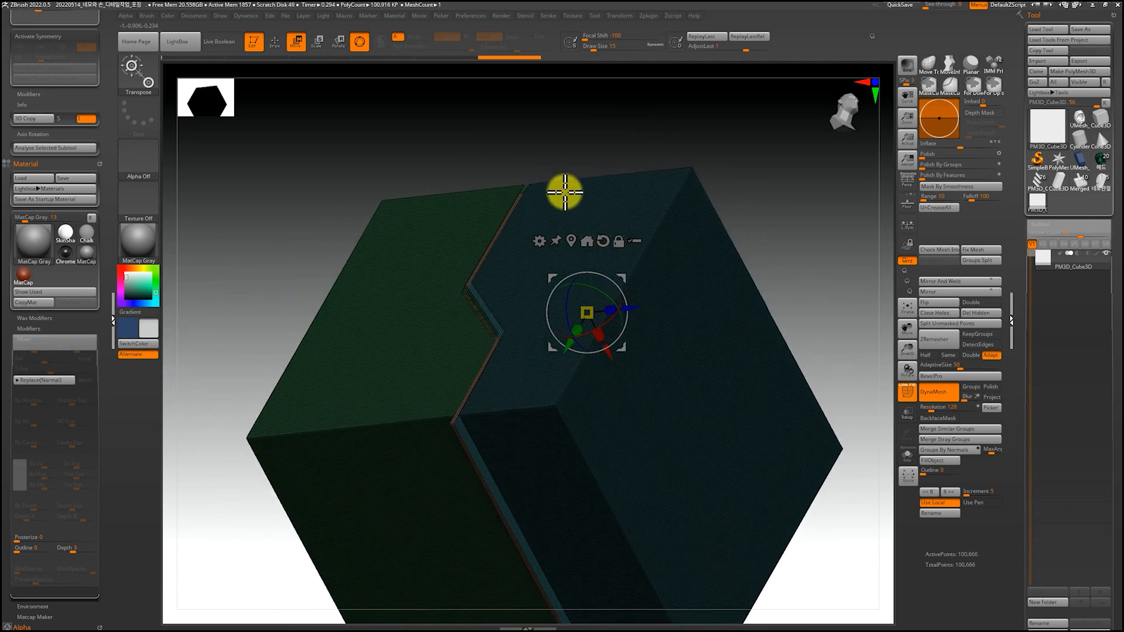
Mask the rear part of the cube as well, leaving only the band's front portion unmasked.
right_click_drag(740, 483, 786, 387)
mouse_move(310, 137)
left_mouse_down("ctrl")
mouse_move(389, 281)
mouse_move(543, 505)
left_mouse_up("ctrl")
right_click_drag(716, 489, 702, 556)
right_click_drag(768, 483, 691, 374)
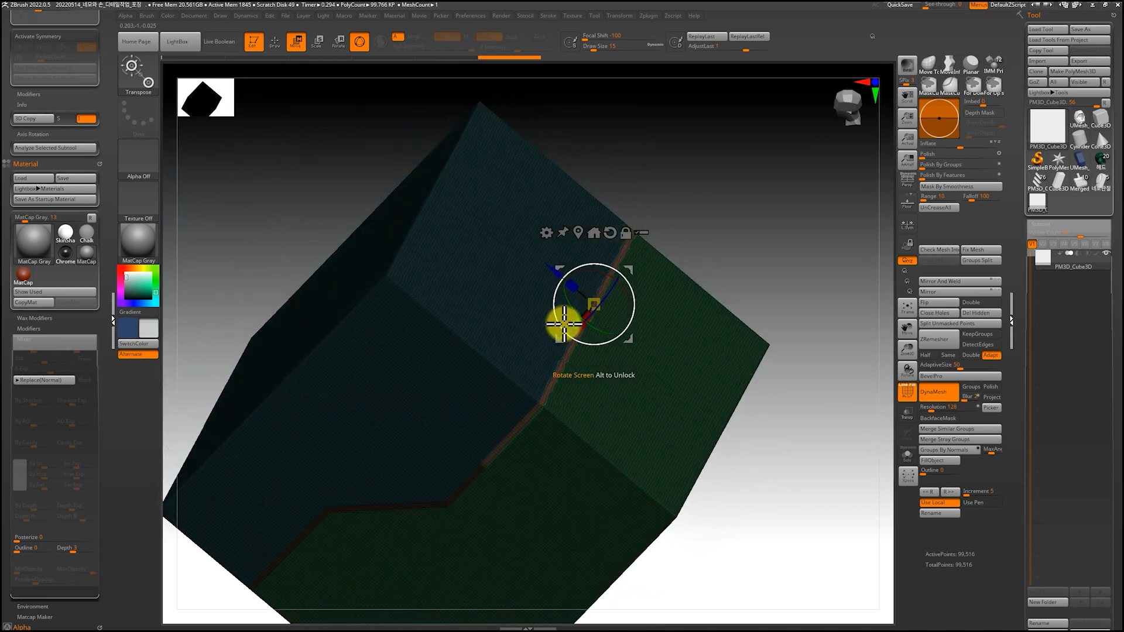
right_click_drag(751, 274, 759, 260)
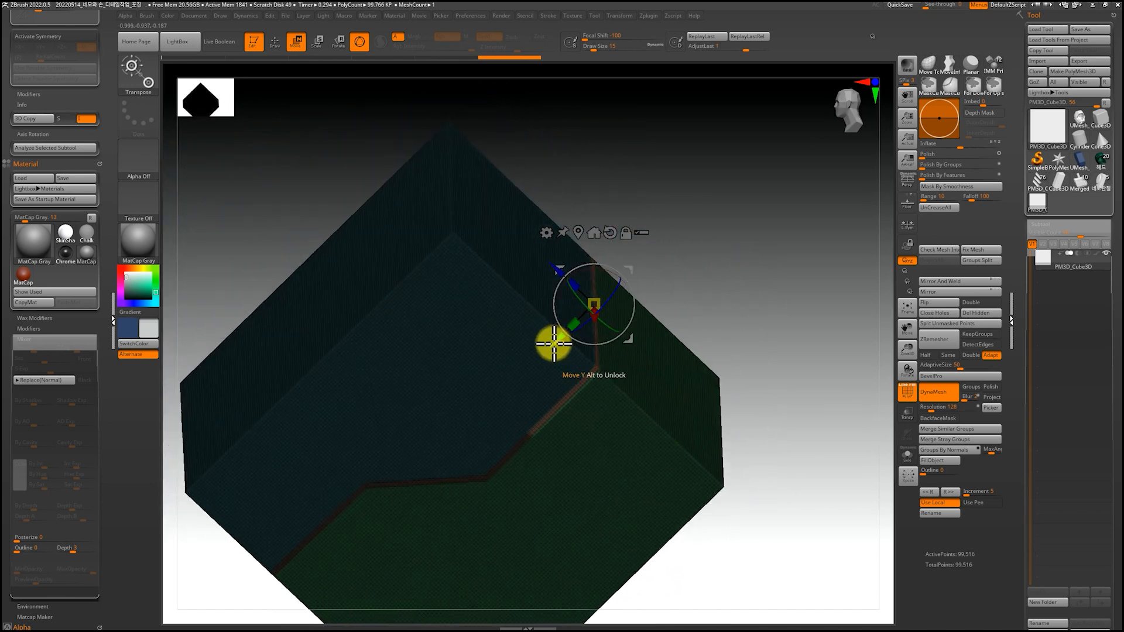
Push the unmasked front portion of the band into the cube along the gizmo's Y axis to form a straight groove.
left_click_drag(552, 344, 548, 349)
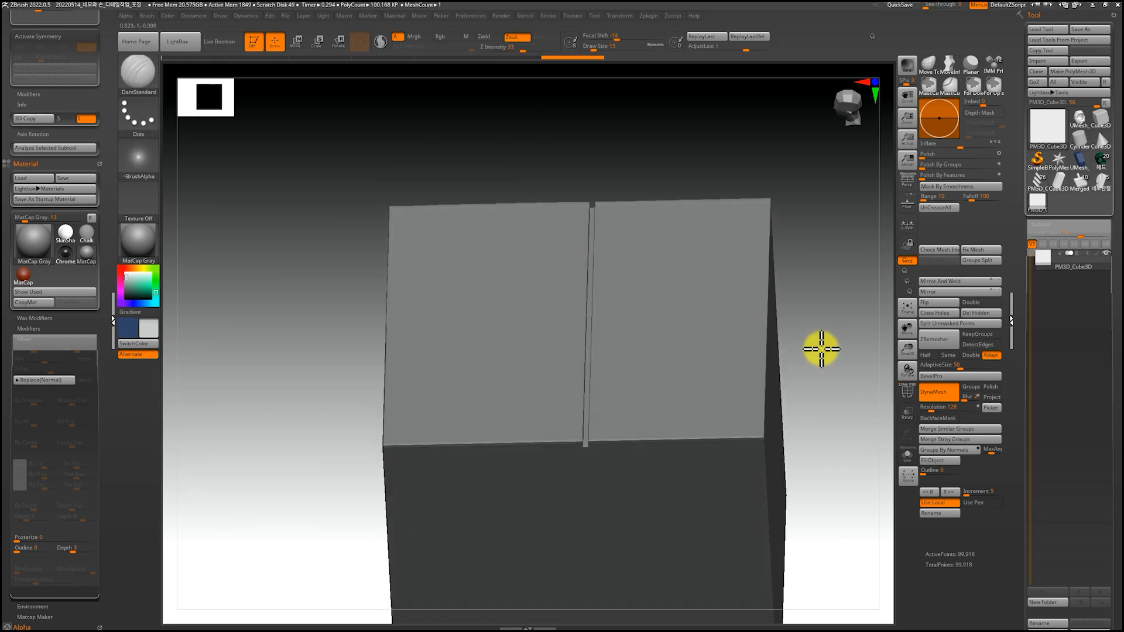
left_click_drag(820, 346, 804, 335)
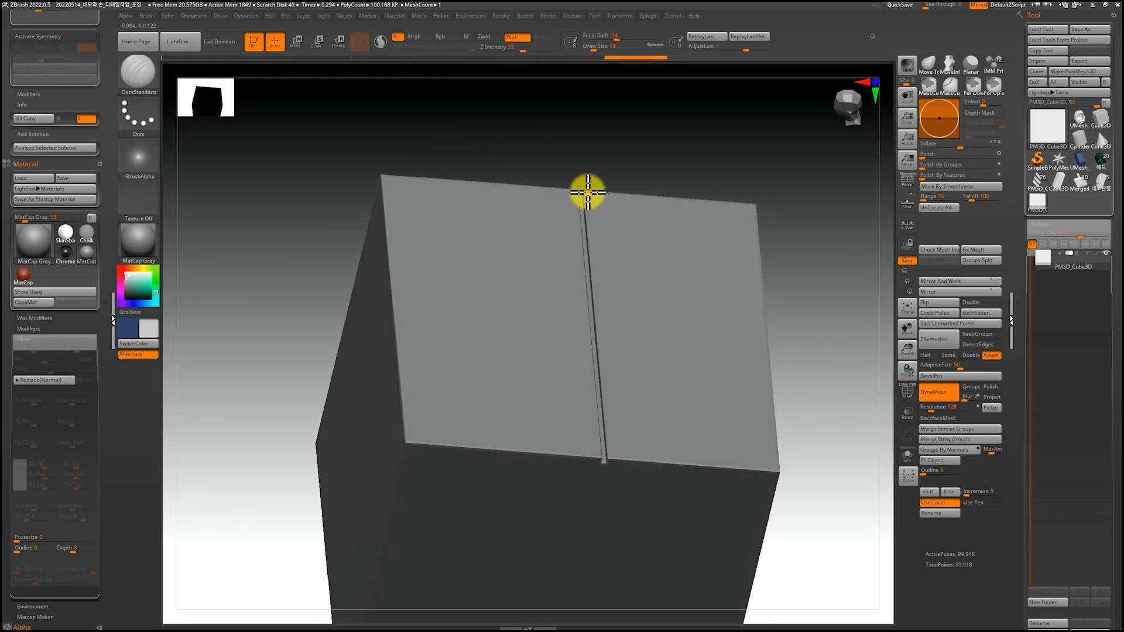
left_click_drag(838, 397, 828, 408, "shift")
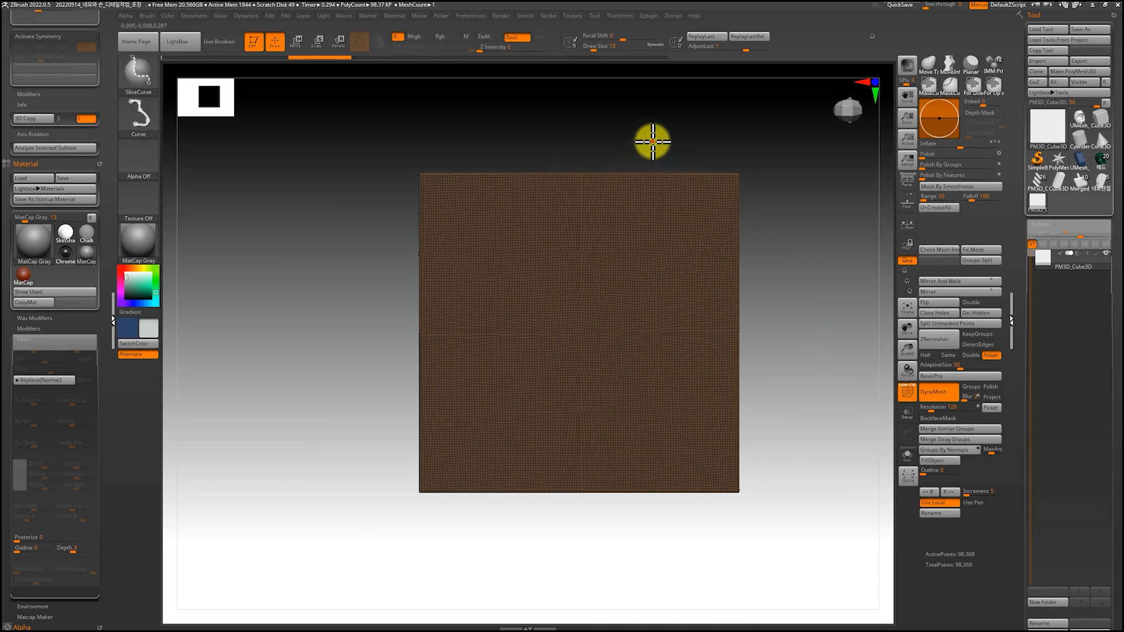
Slice the unsliced cube with a bent SliceCurve path running vertically, diagonally through the middle and vertically again.
left_click_drag(652, 141, 568, 301, "ctrl+shift")
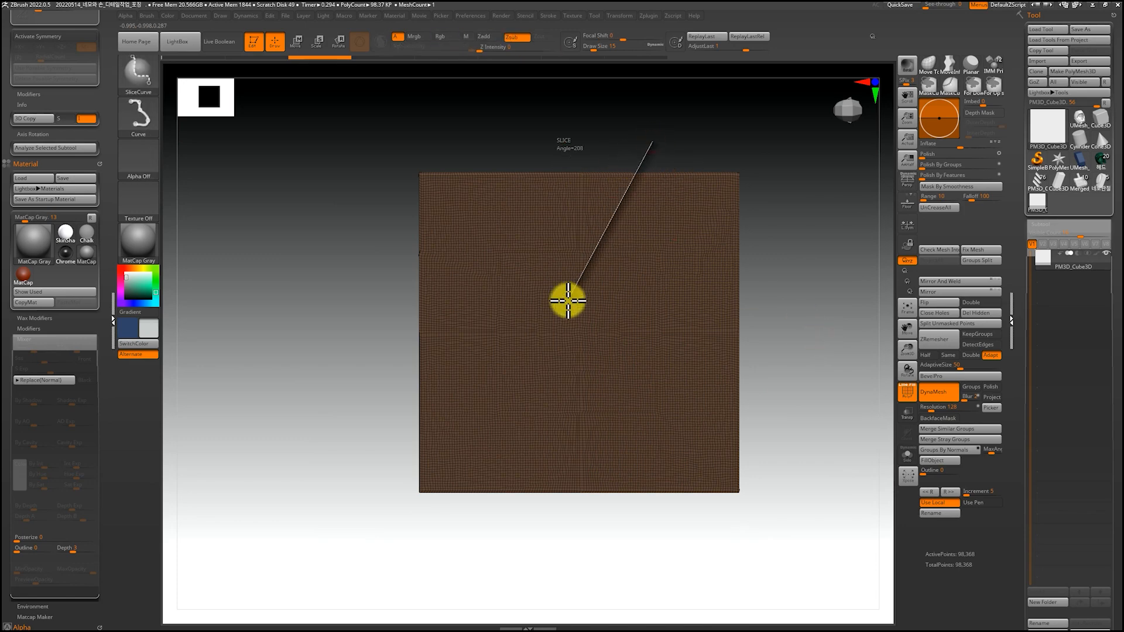
mouse_move(495, 124)
left_mouse_down("ctrl+shift")
mouse_move(497, 235)
mouse_move(590, 346)
mouse_move(589, 507)
left_mouse_up("ctrl+shift")
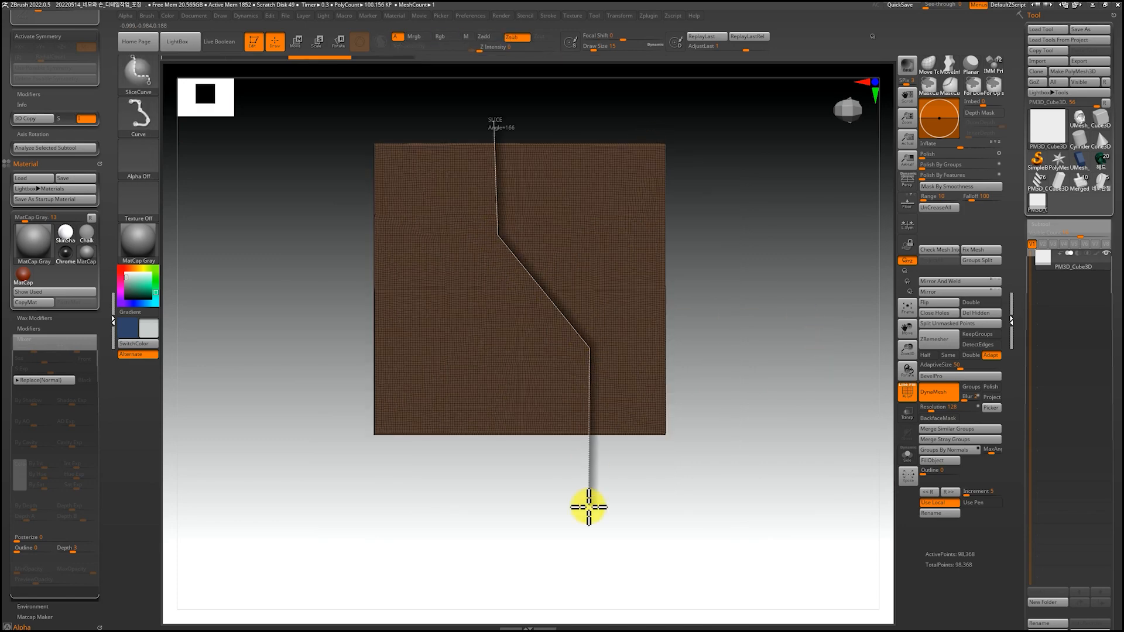
mouse_move(781, 312)
left_mouse_down()
mouse_move(790, 291)
mouse_move(783, 316)
mouse_move(800, 301)
left_mouse_up()
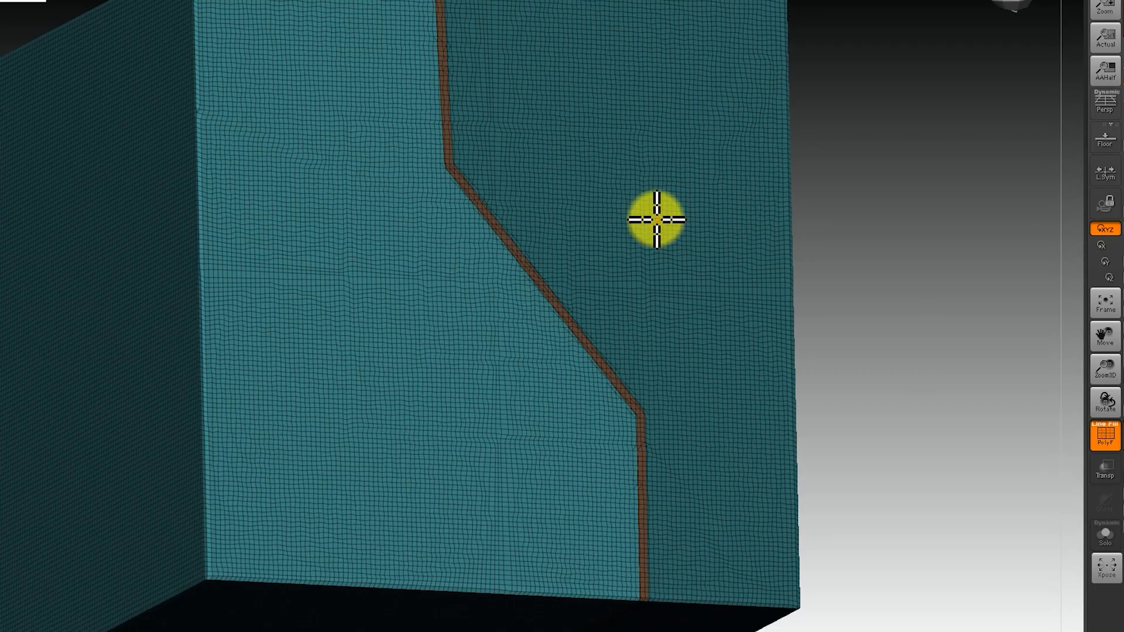
Mask everything except the front portion of the bent polygroup band, with the Move gizmo placed on its diagonal section.
key("w")
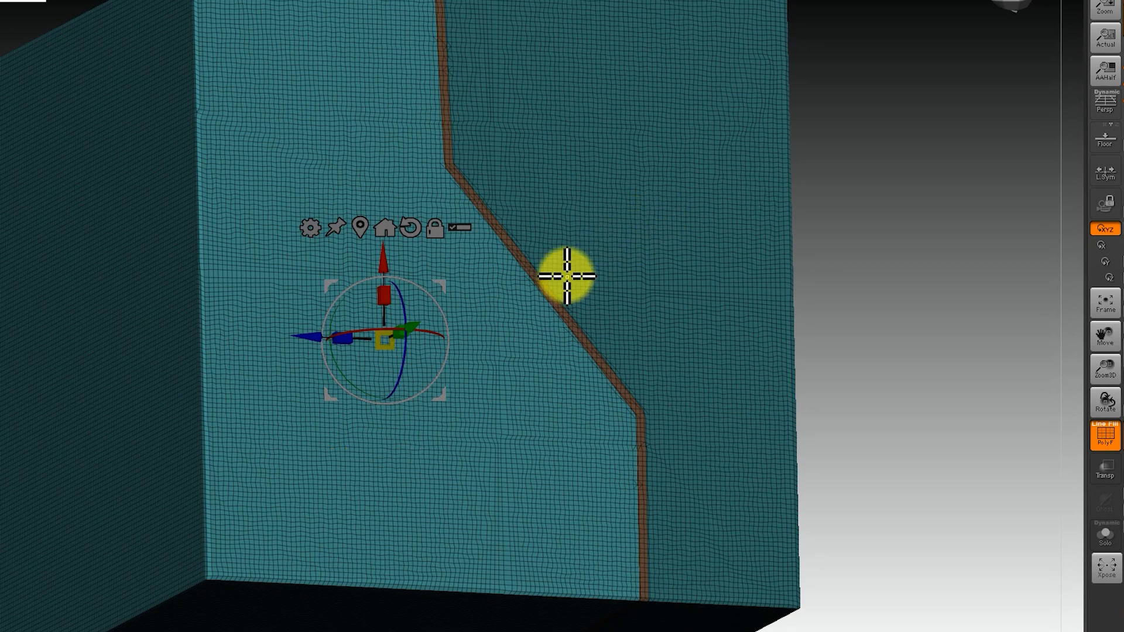
left_click(538, 278, "ctrl")
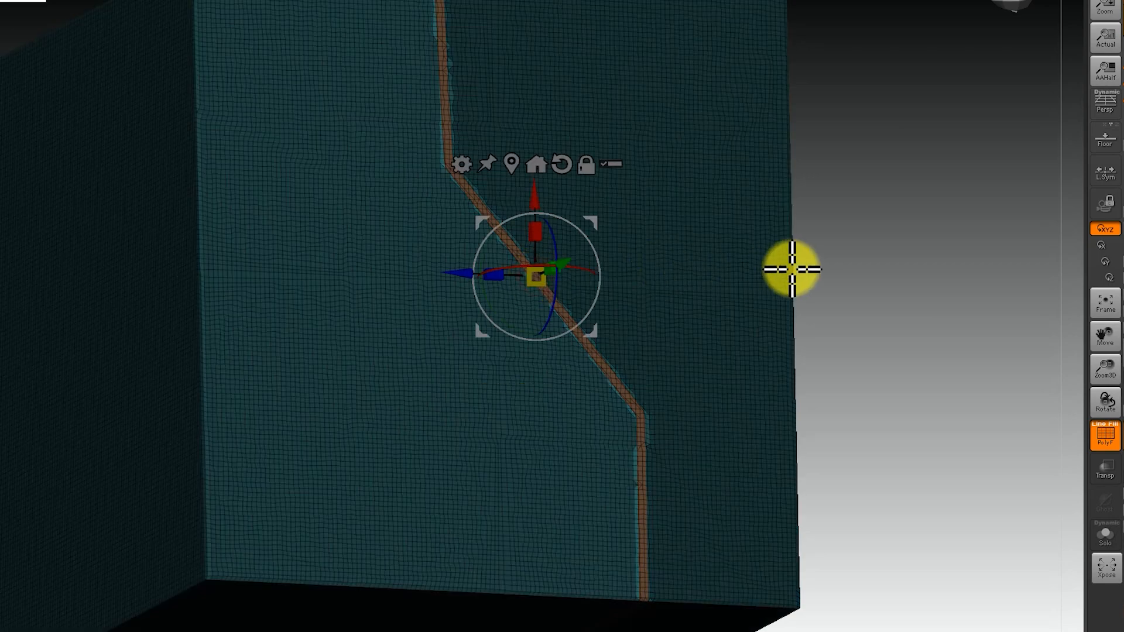
left_click_drag(849, 254, 852, 206, "shift")
left_click_drag(156, 38, 373, 589, "ctrl")
left_click_drag(728, 460, 708, 472)
left_click_drag(738, 475, 737, 631, "alt")
left_click_drag(866, 434, 814, 114)
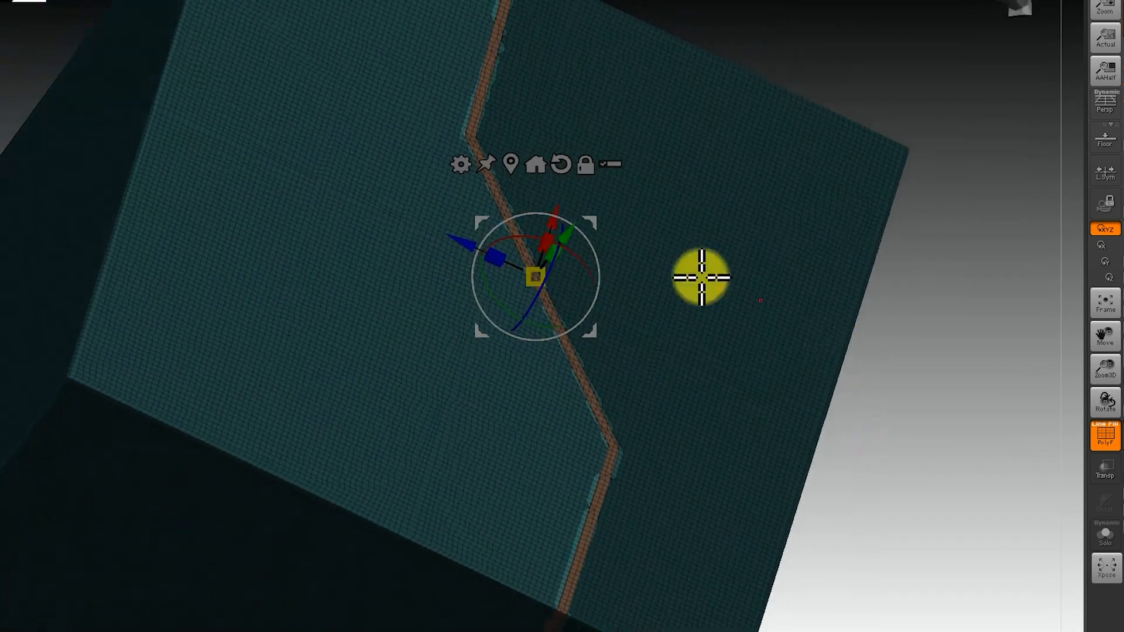
Redo the bent band's inward push to a depth of about 0.06 and inspect the groove with the PolyFrame hidden.
left_click_drag(573, 231, 569, 239)
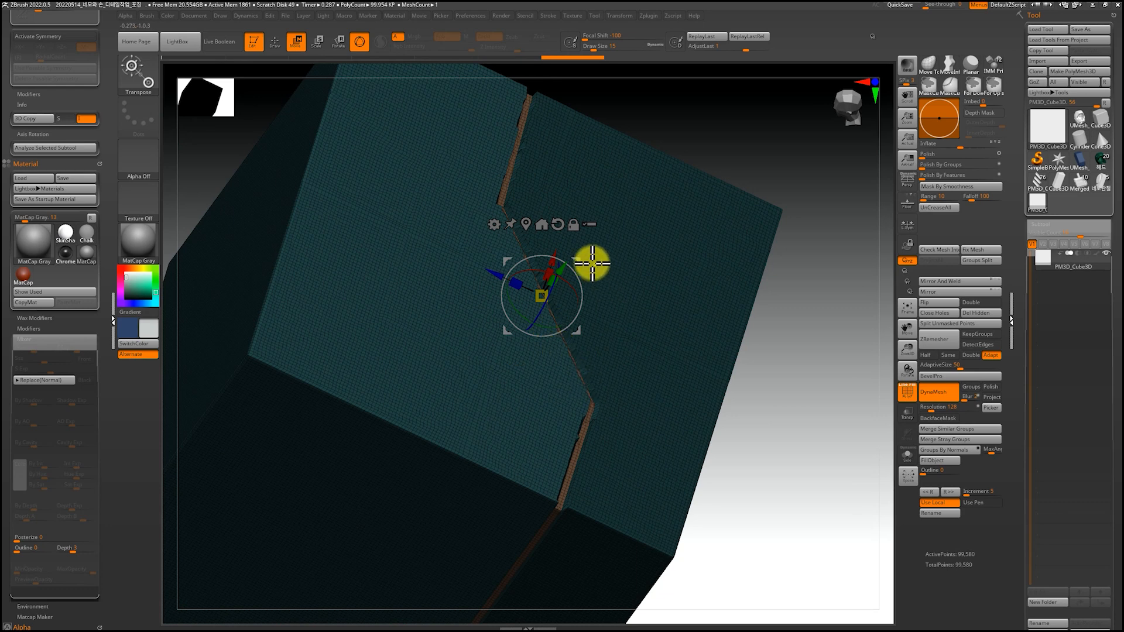
key("ctrl+z")
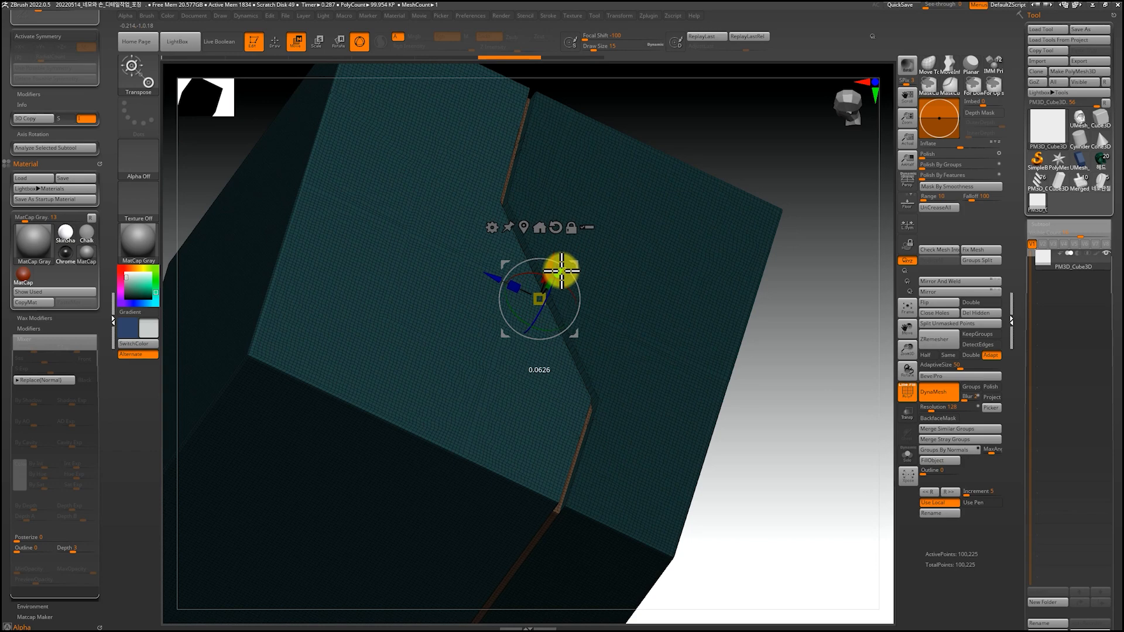
left_click_drag(728, 345, 760, 396)
key("shift+f")
mouse_move(527, 371)
left_mouse_down()
mouse_move(357, 494)
mouse_move(362, 545)
mouse_move(371, 494)
mouse_move(386, 506)
mouse_move(369, 519)
mouse_move(340, 503)
left_mouse_up()
key("q")
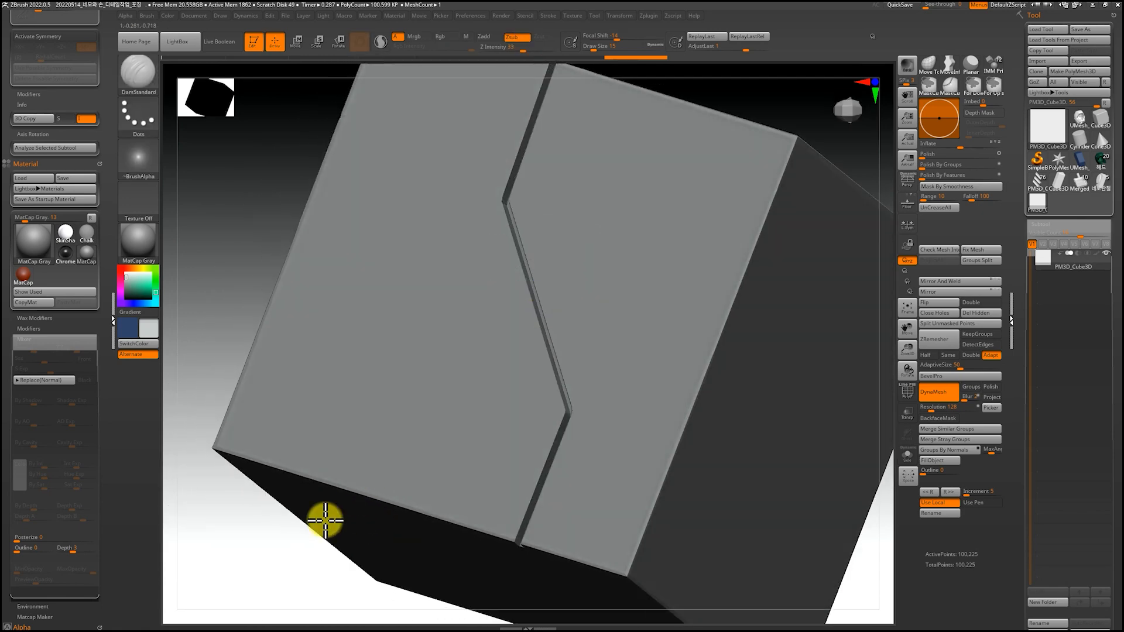
left_click_drag(219, 321, 212, 350)
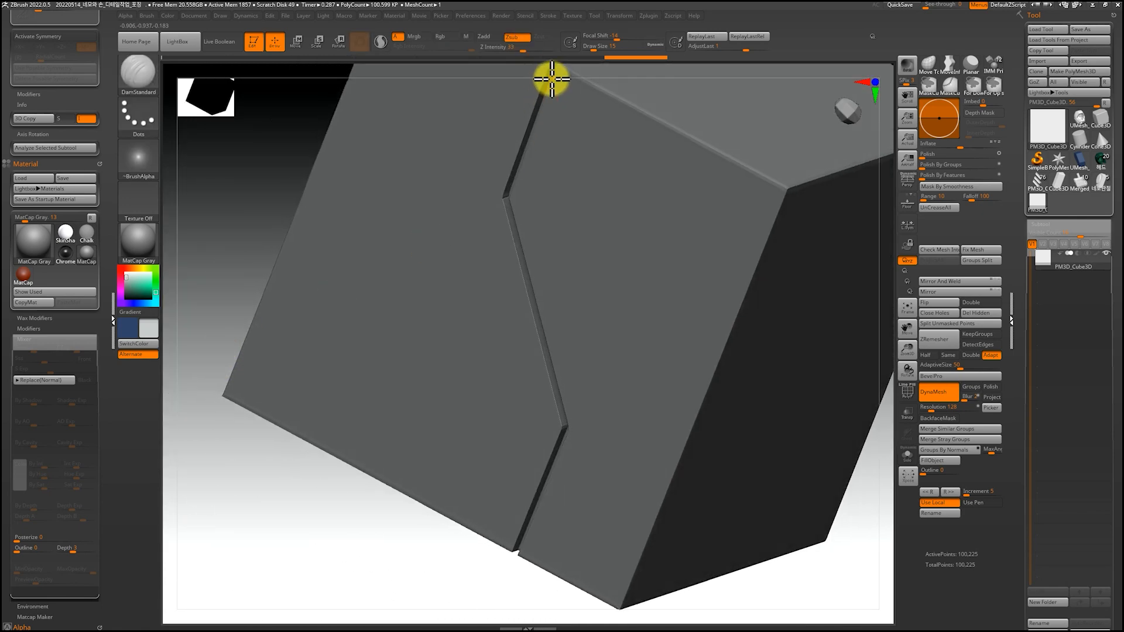
left_click_drag(265, 215, 243, 153)
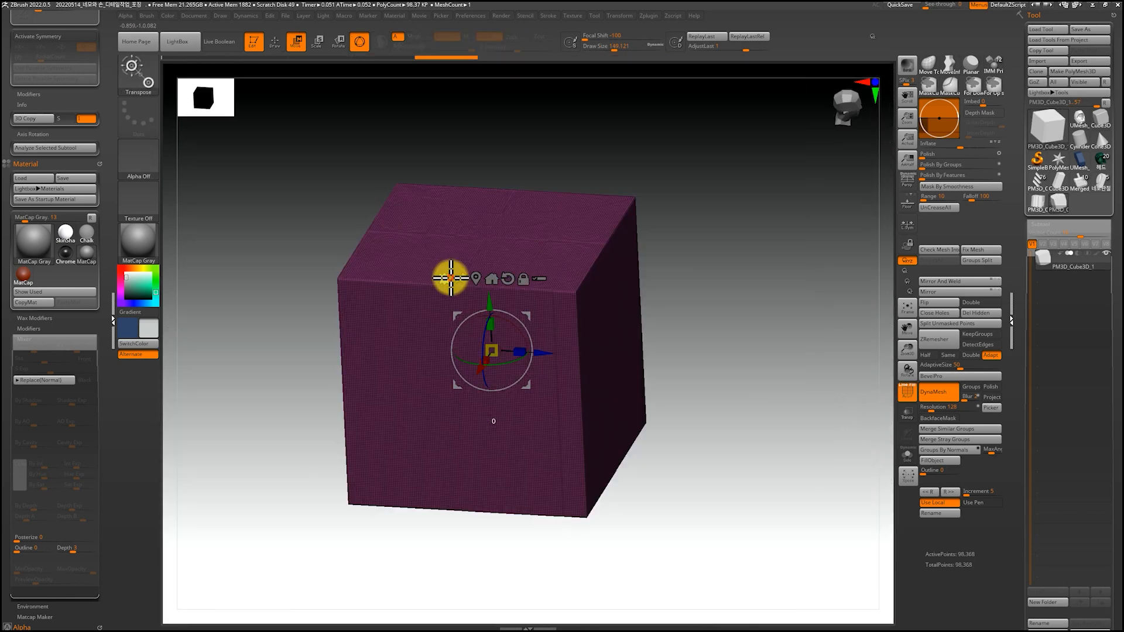
Customize the gizmo on the other cube, adjust the shape with it and inspect the cube with the PolyFrame hidden.
left_click(451, 278)
left_click(537, 367)
left_click_drag(489, 233, 583, 281)
key("shift+f")
left_click_drag(761, 329, 775, 406)
key("q")
mouse_move(759, 370)
left_mouse_down()
mouse_move(767, 389)
mouse_move(762, 366)
left_mouse_up()
mouse_move(724, 415)
left_mouse_down()
mouse_move(749, 352)
mouse_move(747, 402)
left_mouse_up()
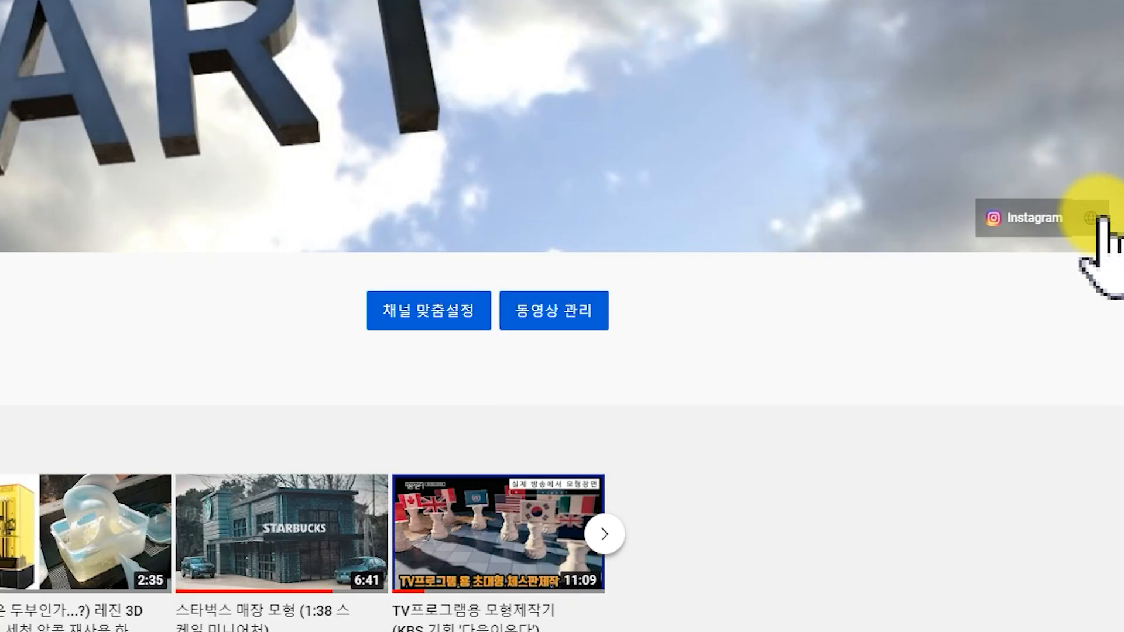
Switch to the PLA-ART blog from the YouTube channel's website link and examine the robot images in the MSA-03 NEMO post.
left_click(1091, 219)
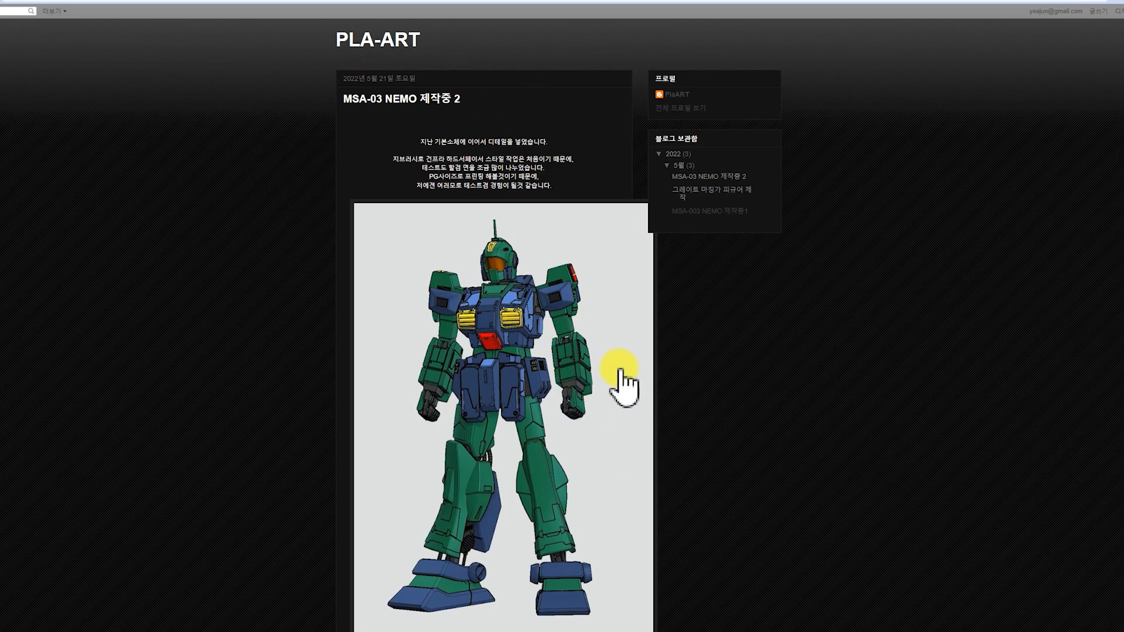
scroll(770, 341, "down", 10)
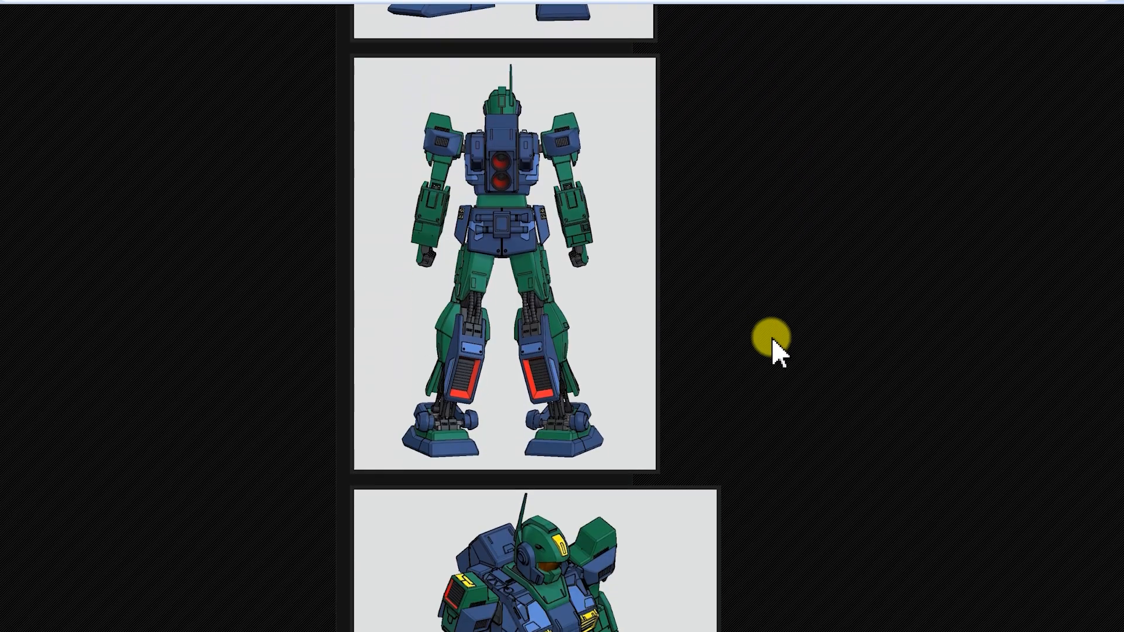
scroll(772, 287, "down", 13)
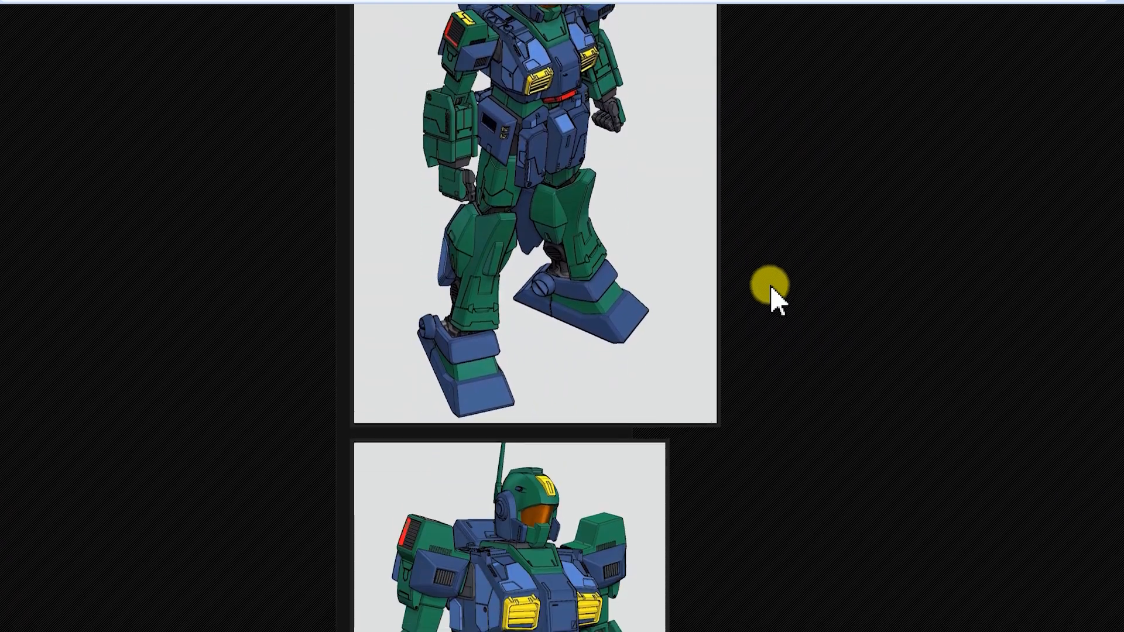
scroll(771, 287, "down", 9)
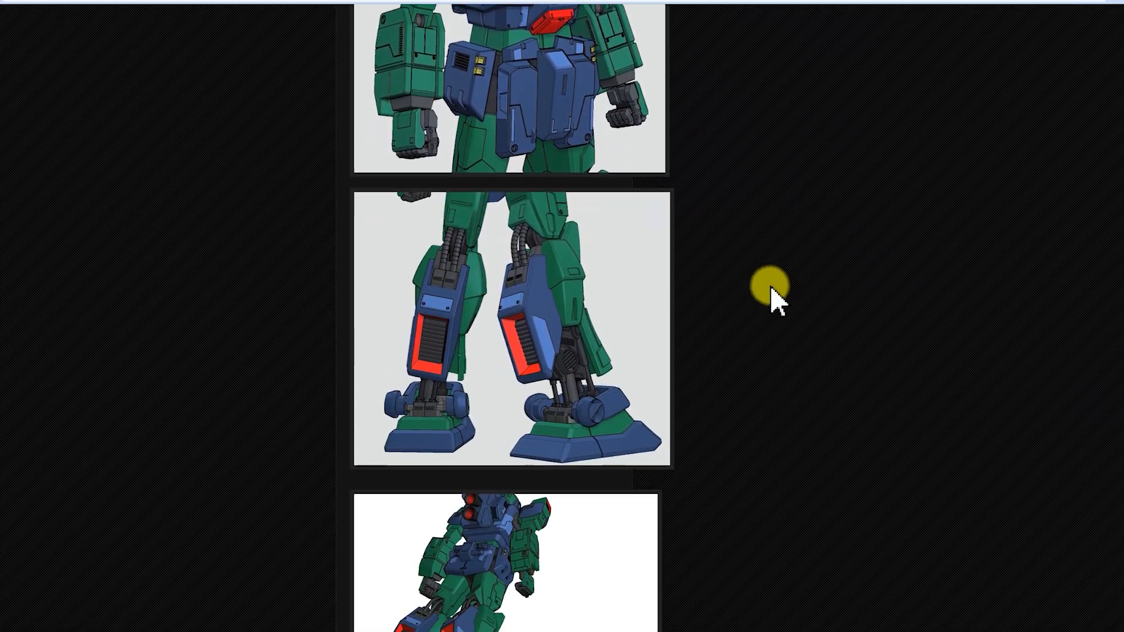
scroll(772, 288, "down", 4)
scroll(772, 288, "up", 7)
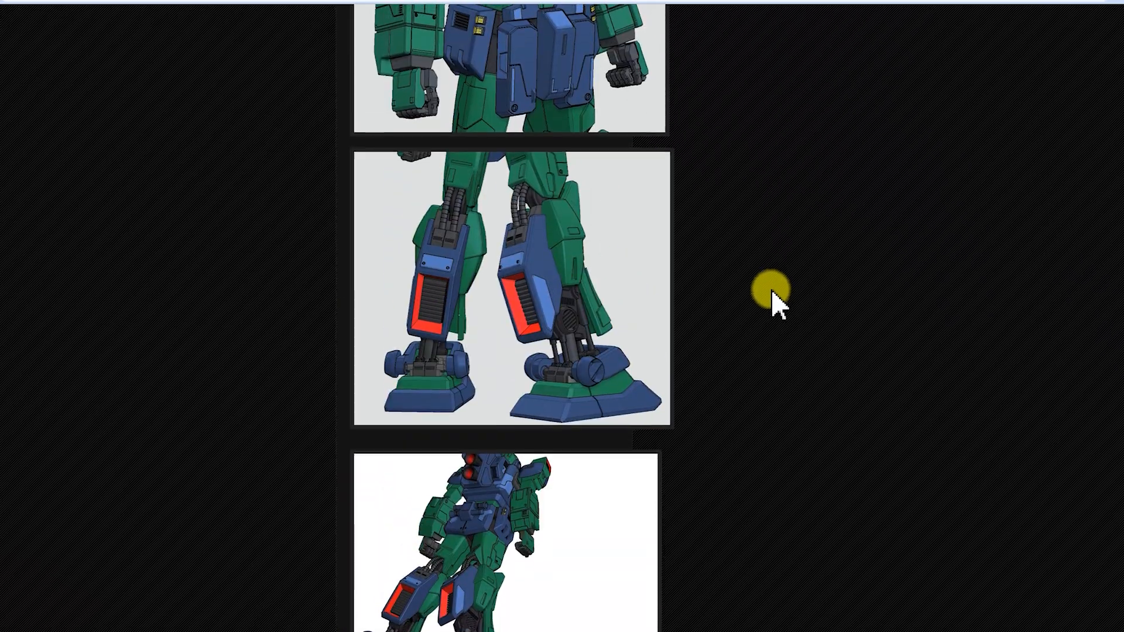
scroll(772, 289, "up", 20)
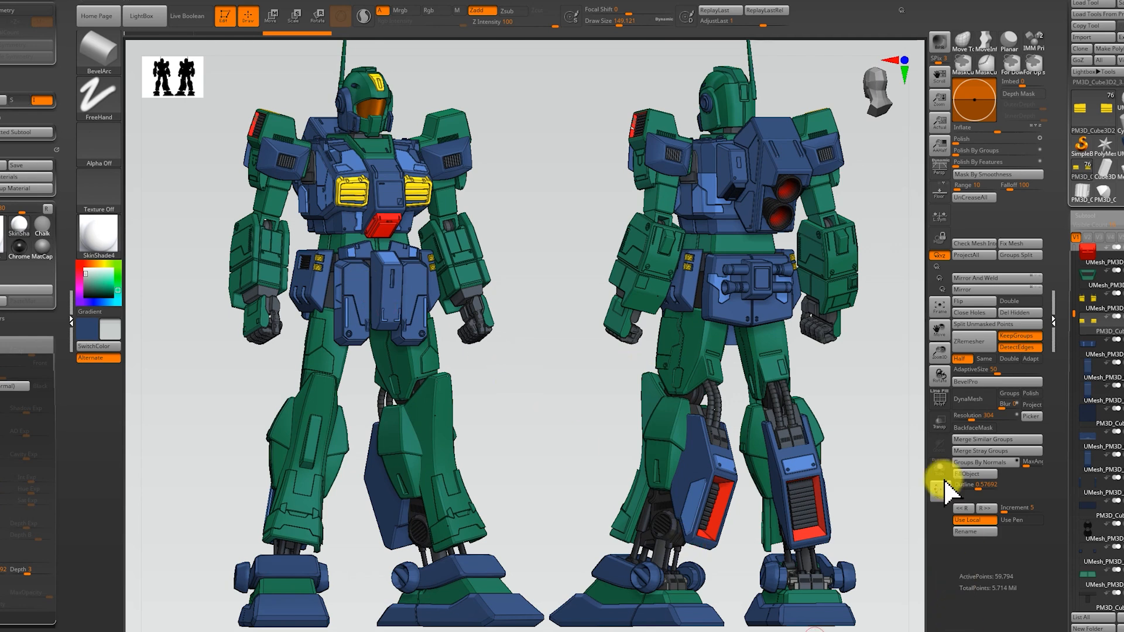
left_click_drag(891, 413, 916, 401)
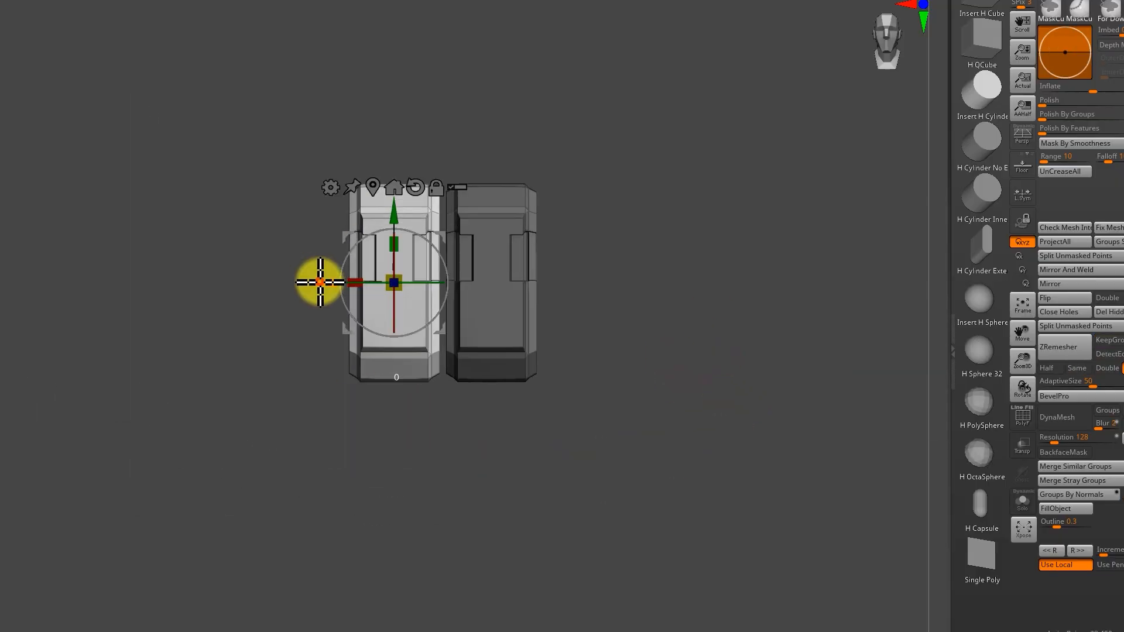
Duplicate the bevelled panel part with the Move gizmo to build an array of four columns and two rows.
left_click_drag(316, 282, 127, 281, "ctrl")
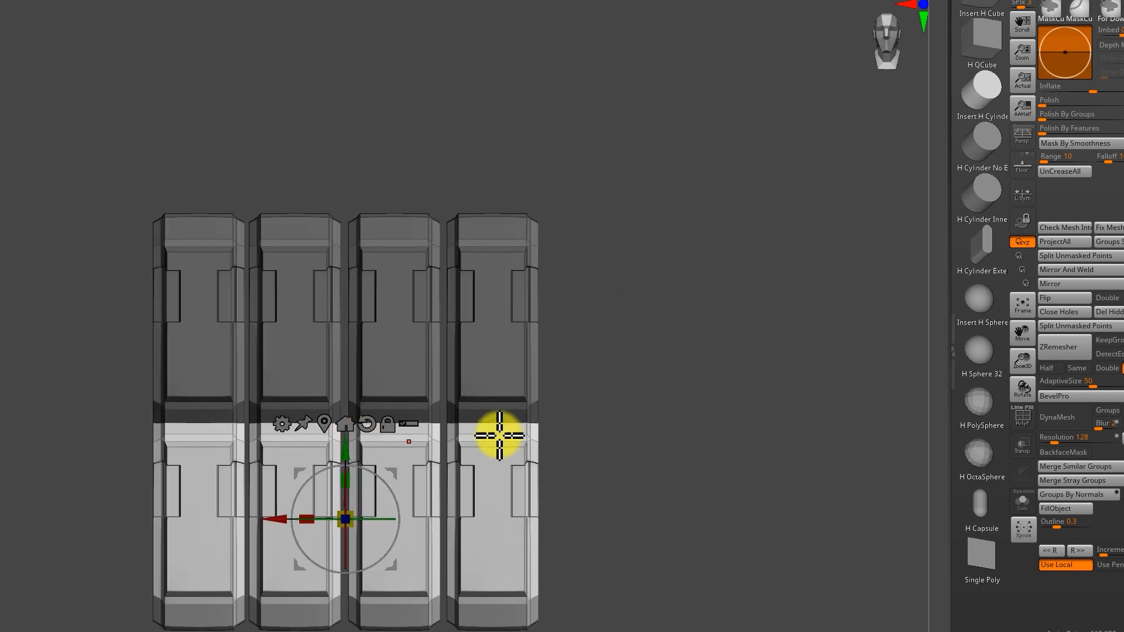
left_click_drag(497, 434, 704, 345)
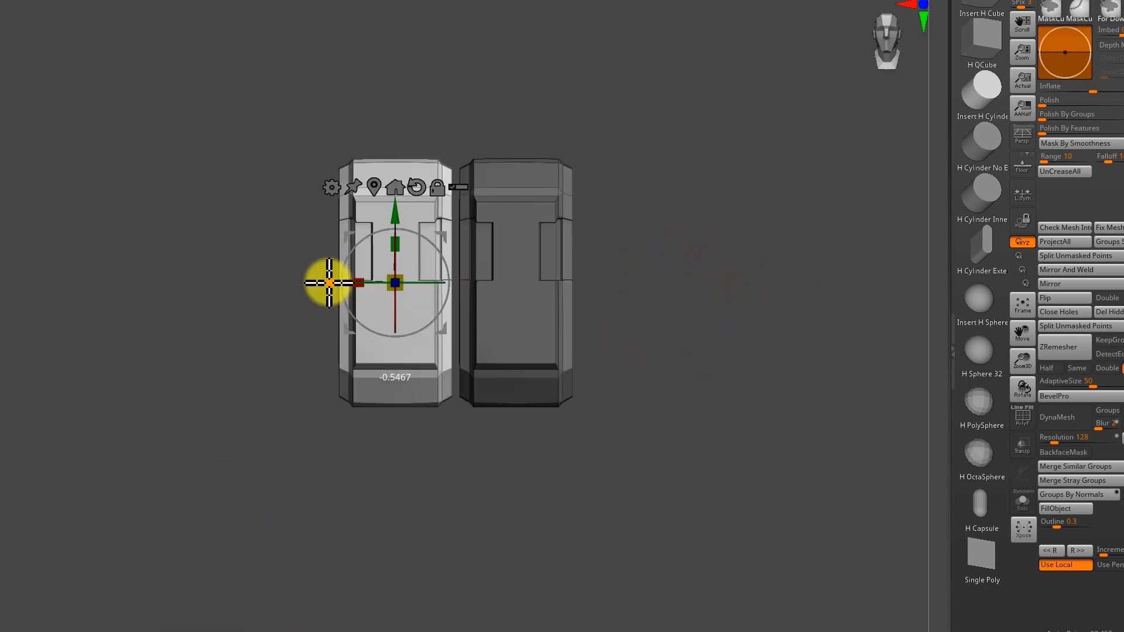